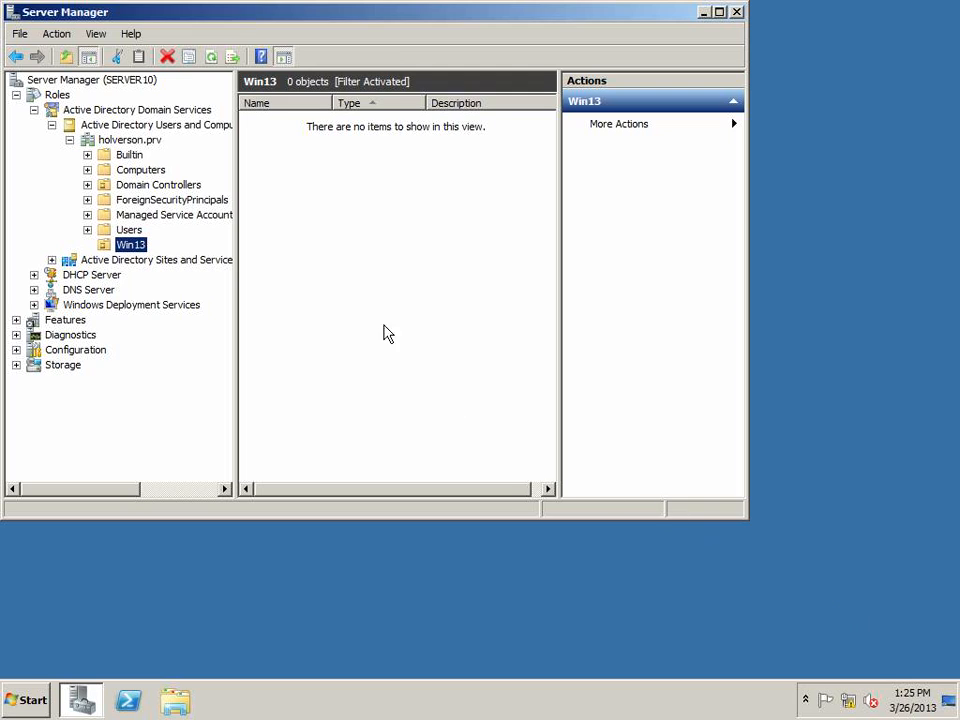
# Browse the holverson.prv domain's default containers, from Builtin through Computers, Domain Controllers and the others to Users
pyautogui.click(116, 110)
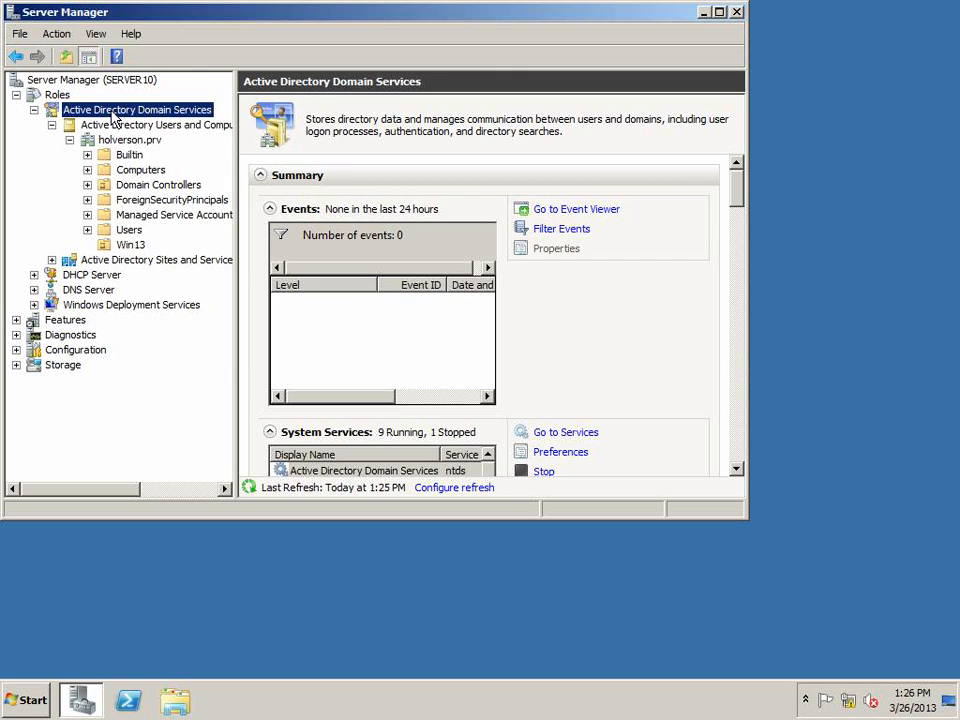
pyautogui.click(105, 141)
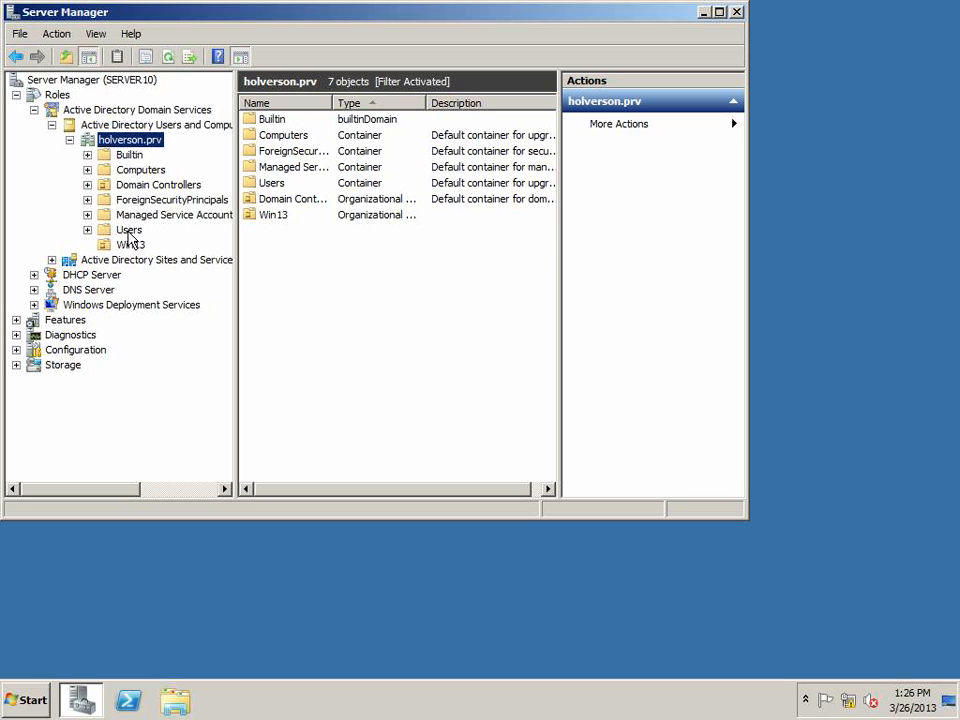
pyautogui.click(128, 155)
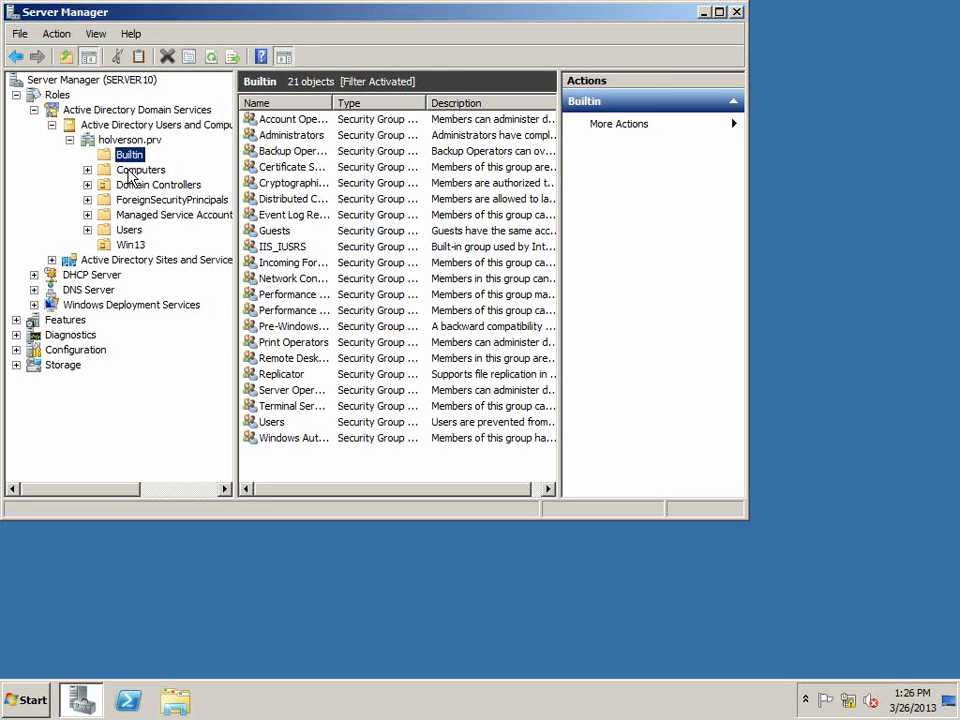
pyautogui.click(132, 171)
pyautogui.click(133, 185)
pyautogui.click(134, 199)
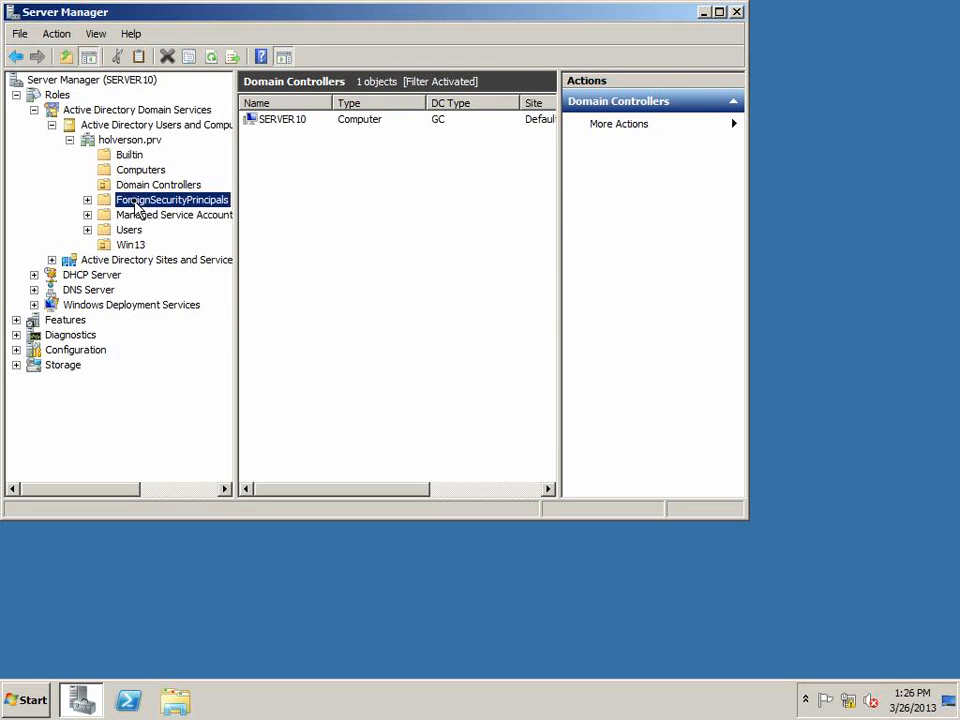
pyautogui.click(133, 218)
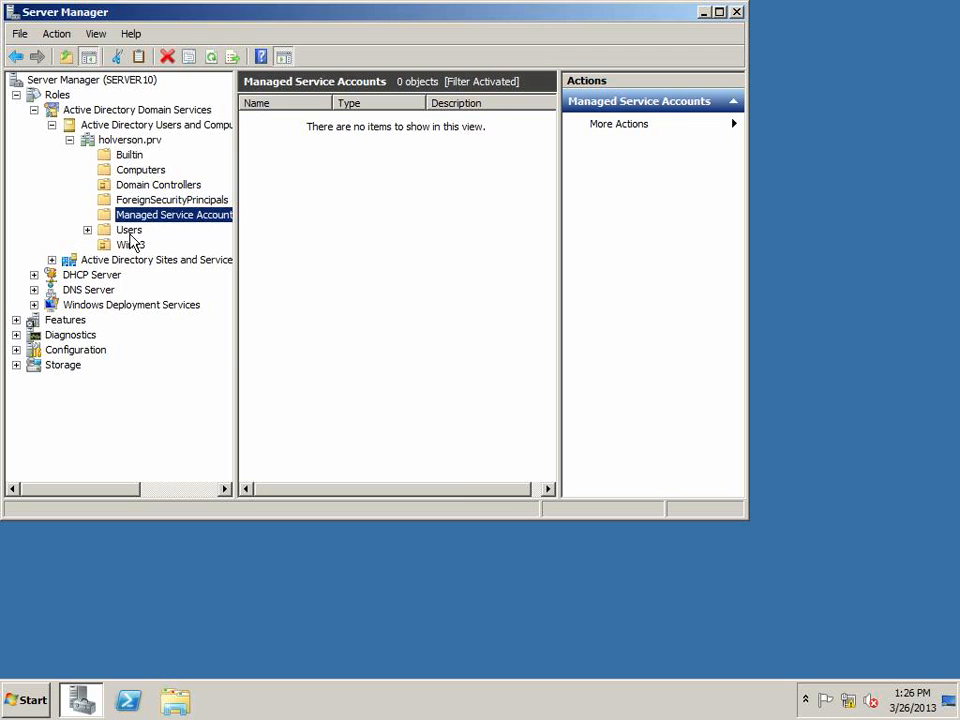
pyautogui.click(129, 231)
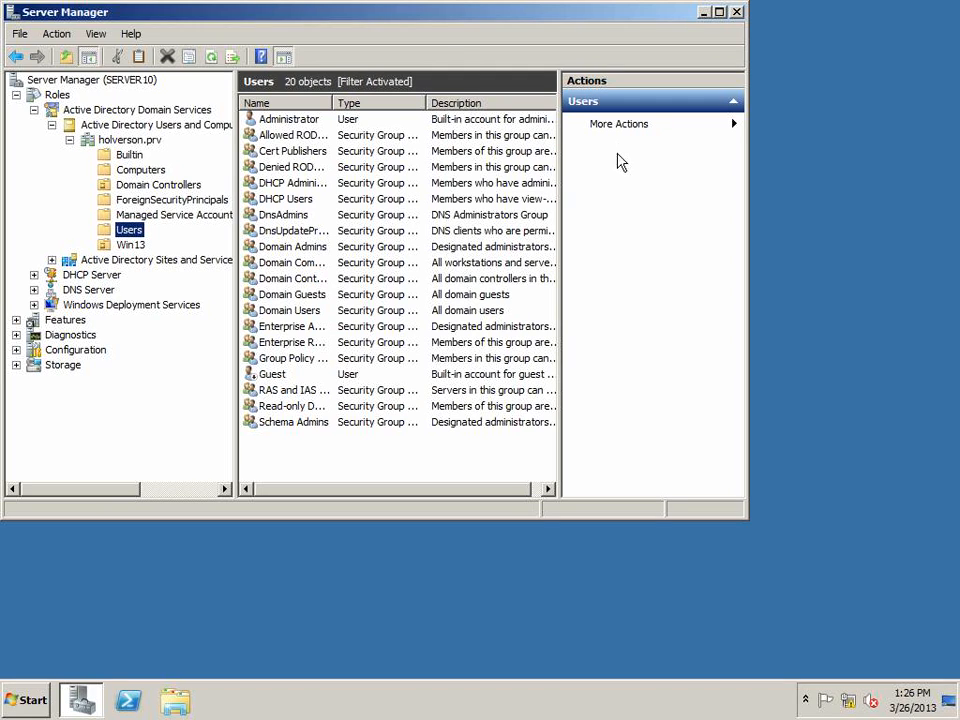
# Widen the details pane and the Name and Type columns of the Users container list
pyautogui.moveTo(558, 85); pyautogui.dragTo(652, 84)
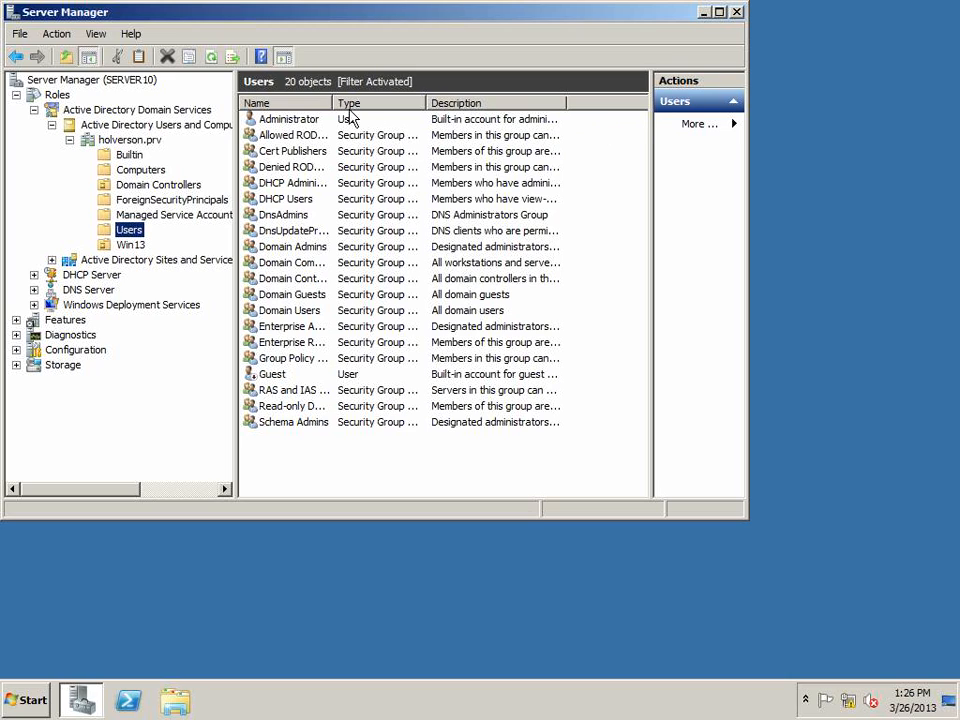
pyautogui.moveTo(333, 102); pyautogui.dragTo(395, 102)
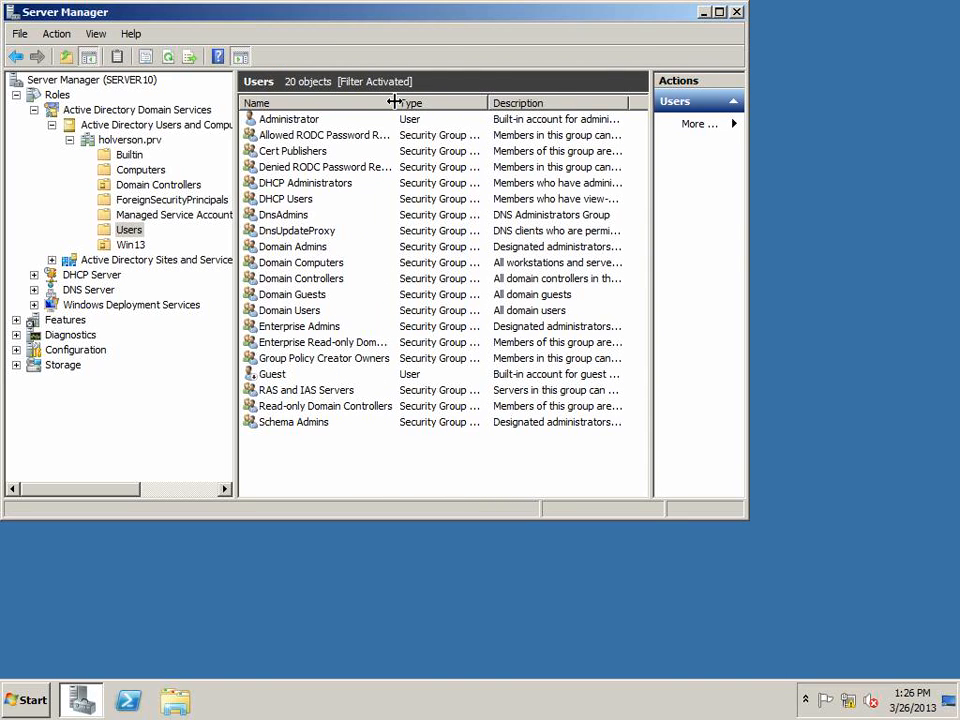
pyautogui.click(275, 124)
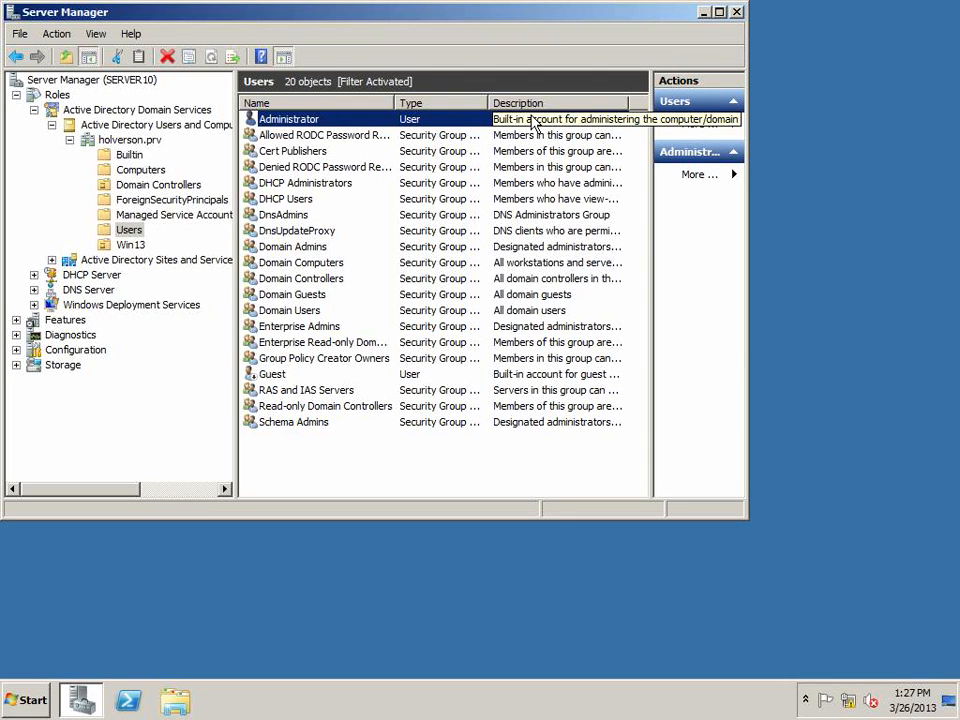
pyautogui.moveTo(388, 22); pyautogui.dragTo(364, 21)
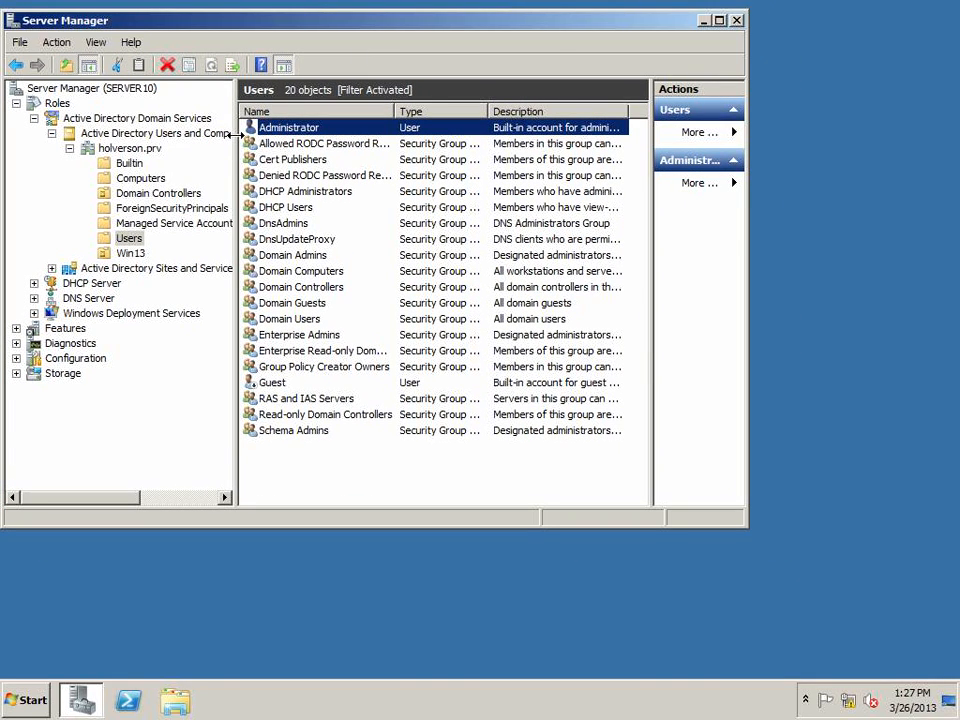
pyautogui.click(287, 192)
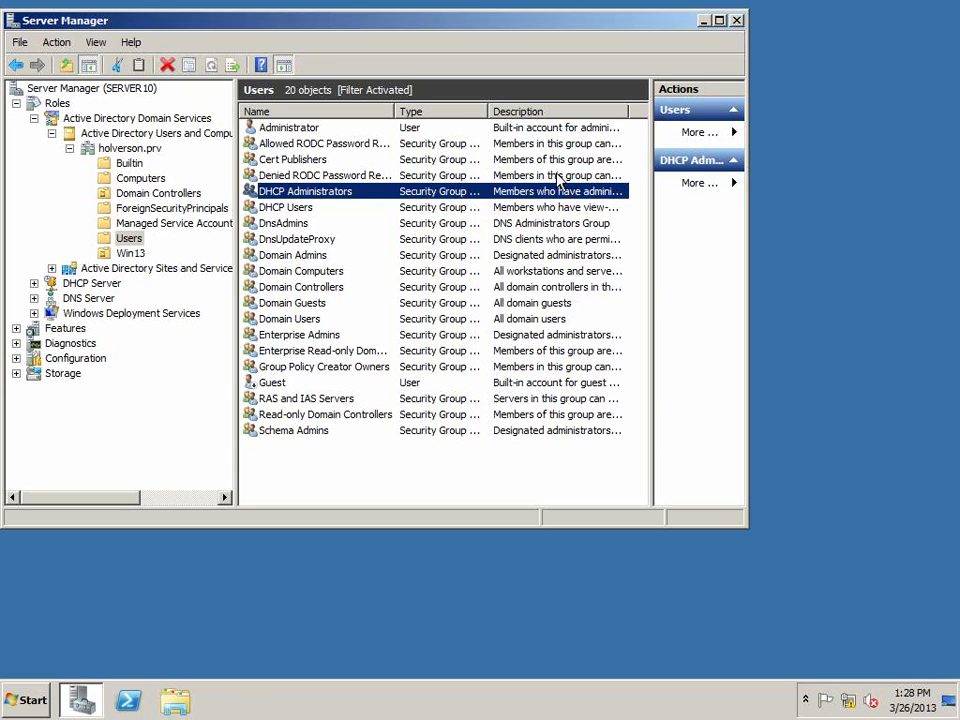
pyautogui.moveTo(488, 111); pyautogui.dragTo(516, 110)
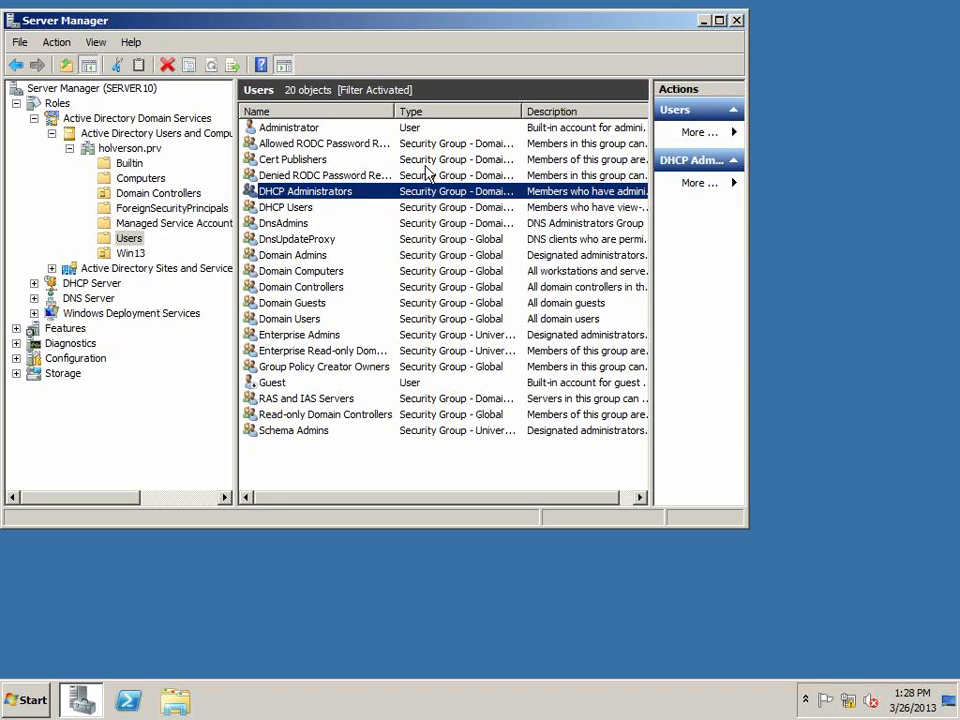
# Open the DHCP Administrators group's properties to examine its members, then close the dialog
pyautogui.doubleClick(336, 193)
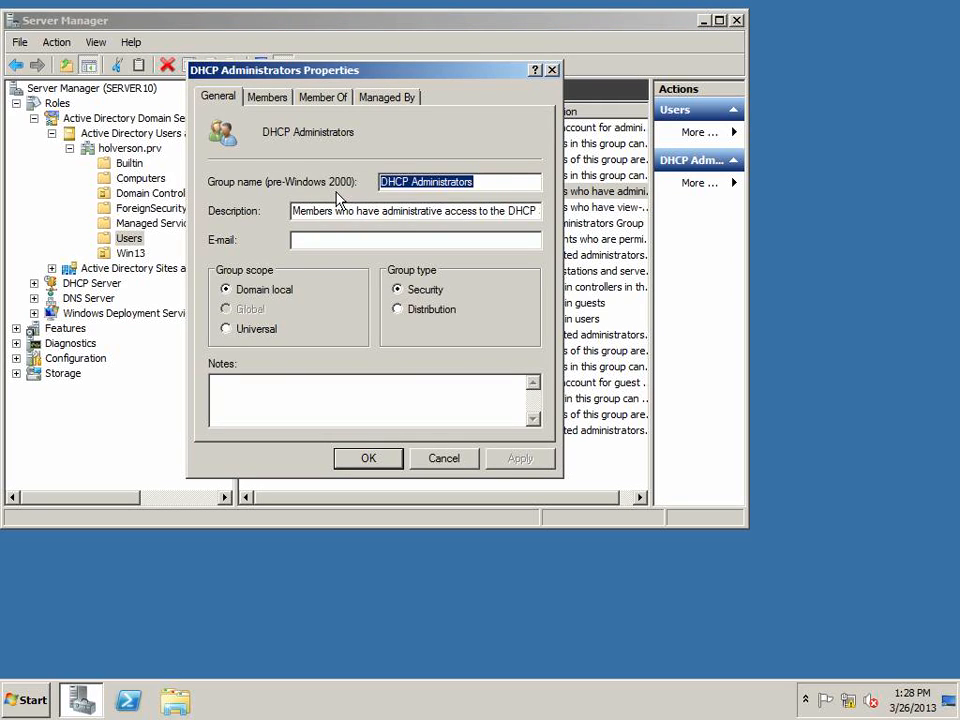
pyautogui.click(268, 97)
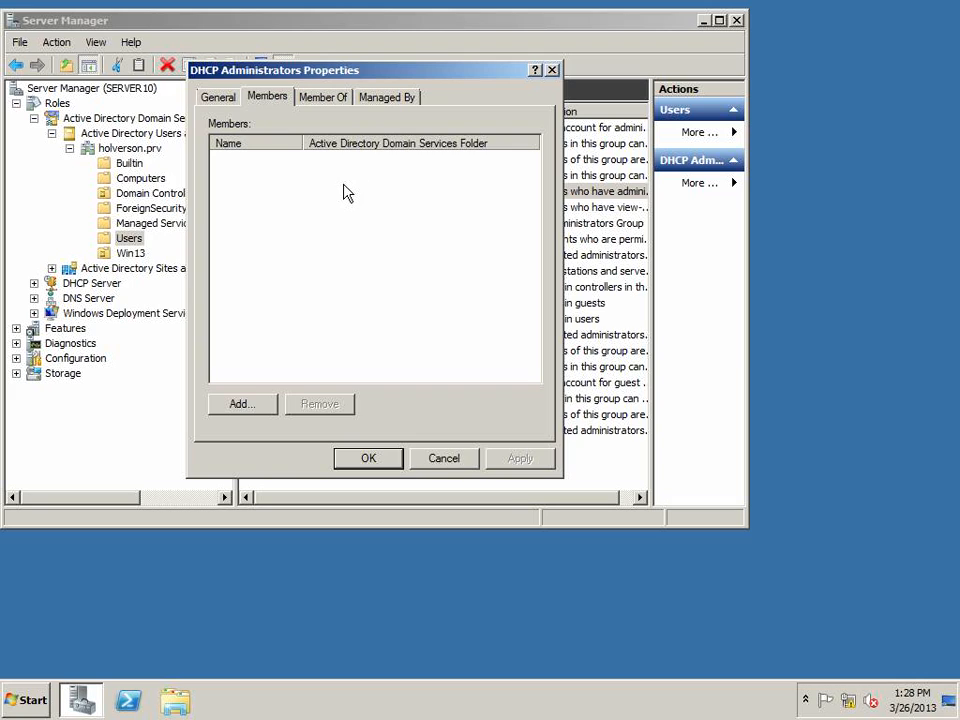
pyautogui.click(444, 462)
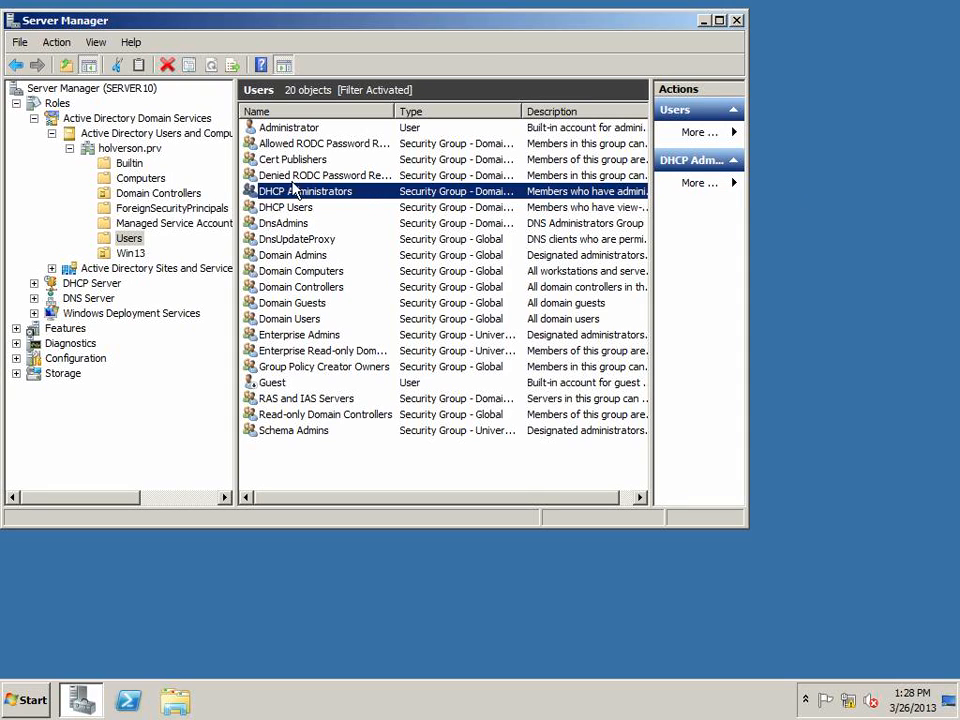
# Delete the leading "Mem" from the DHCP Users group's description and save the properties
pyautogui.click(281, 210)
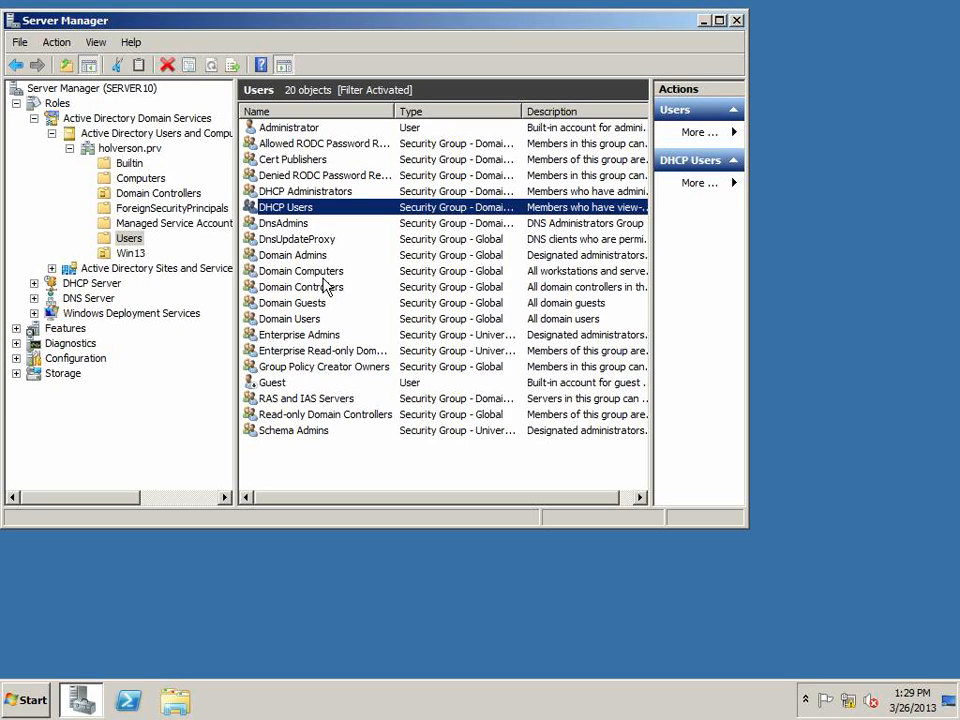
pyautogui.doubleClick(292, 207)
pyautogui.moveTo(316, 211); pyautogui.dragTo(290, 216)
pyautogui.press('Delete')
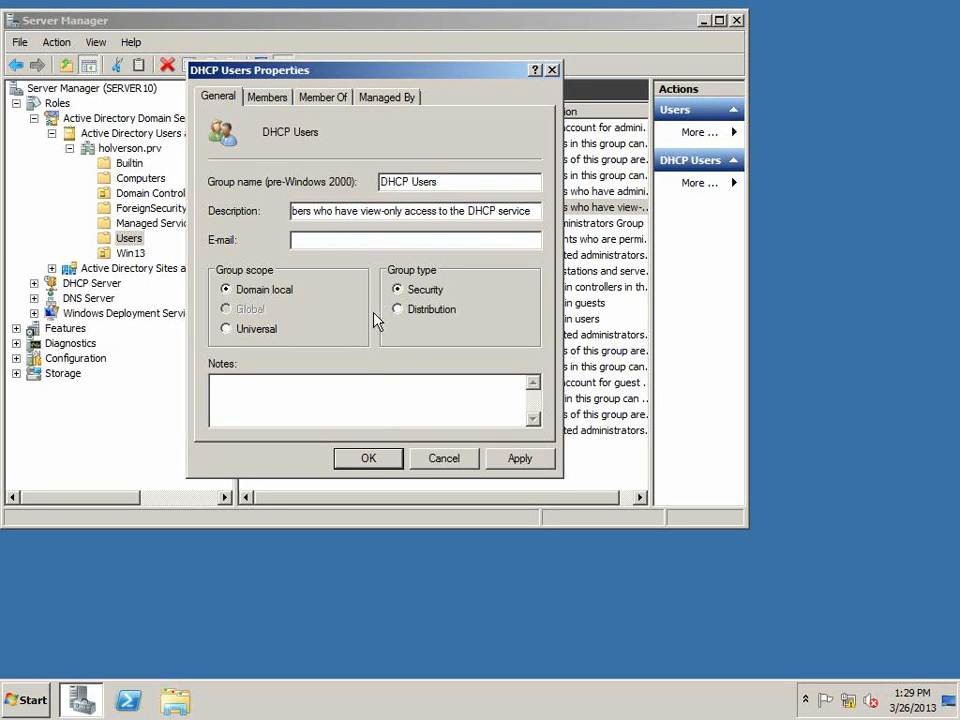
pyautogui.click(385, 461)
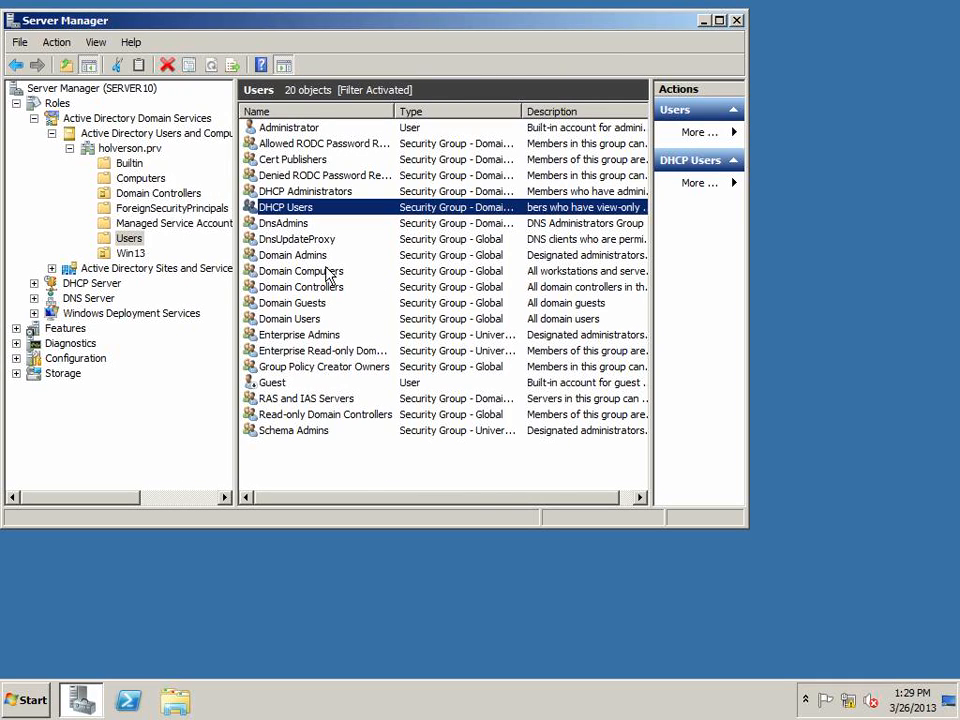
# Open the Domain Users group's properties and examine its member list, then close the dialog
pyautogui.click(280, 225)
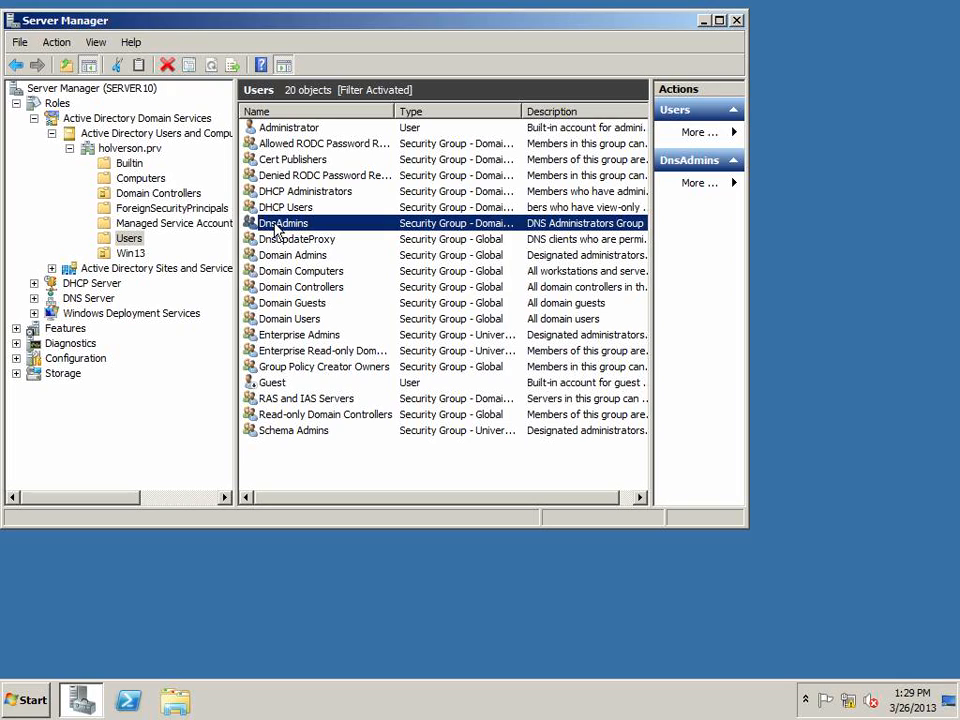
pyautogui.click(294, 320)
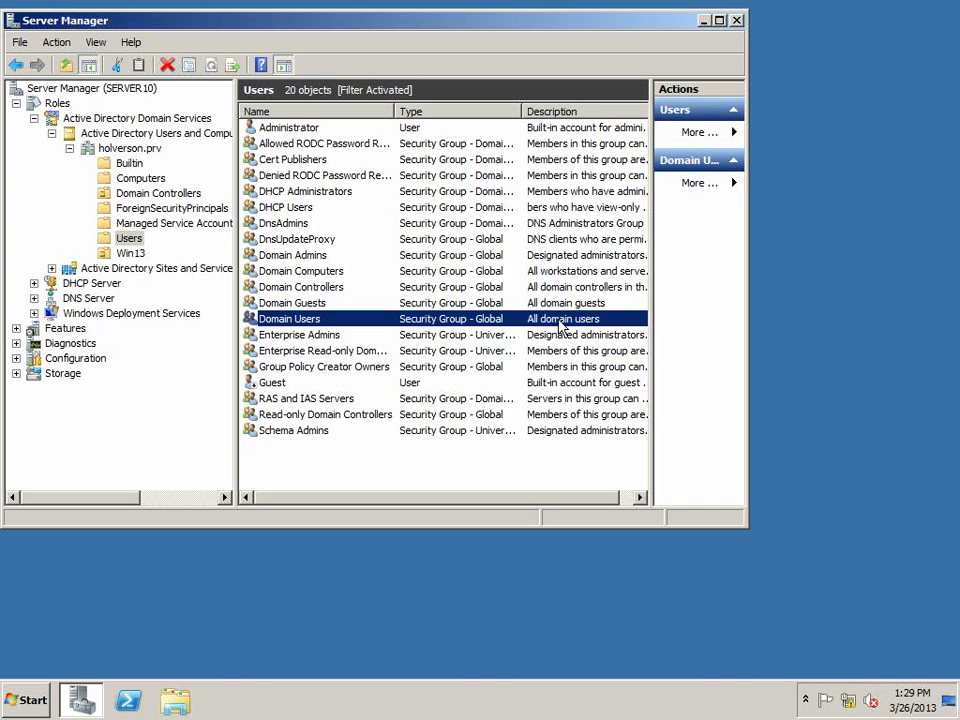
pyautogui.doubleClick(313, 321)
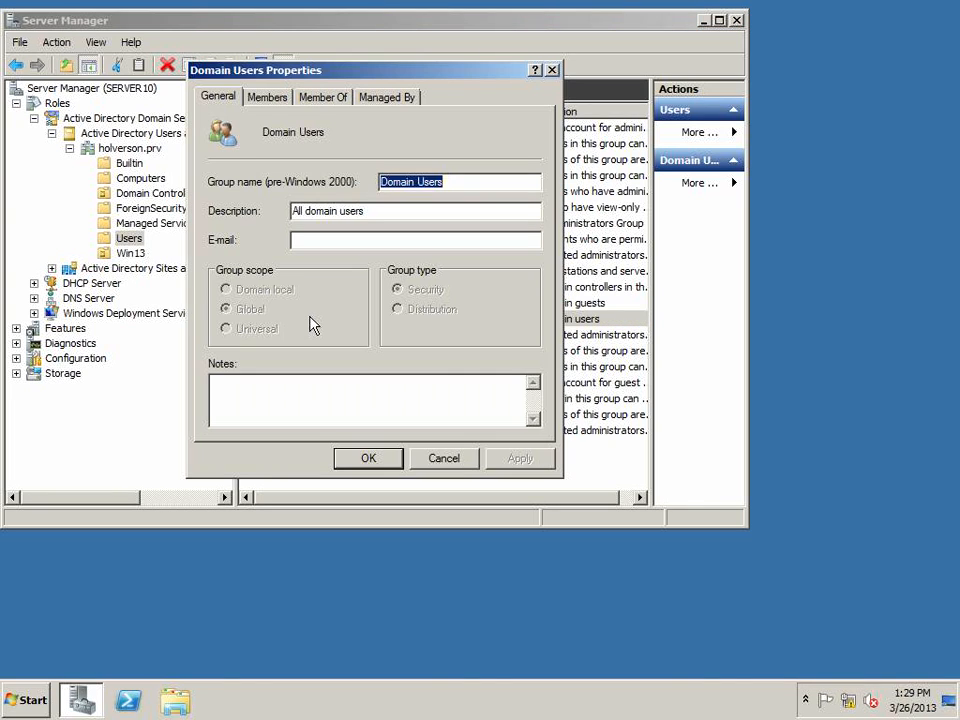
pyautogui.click(268, 97)
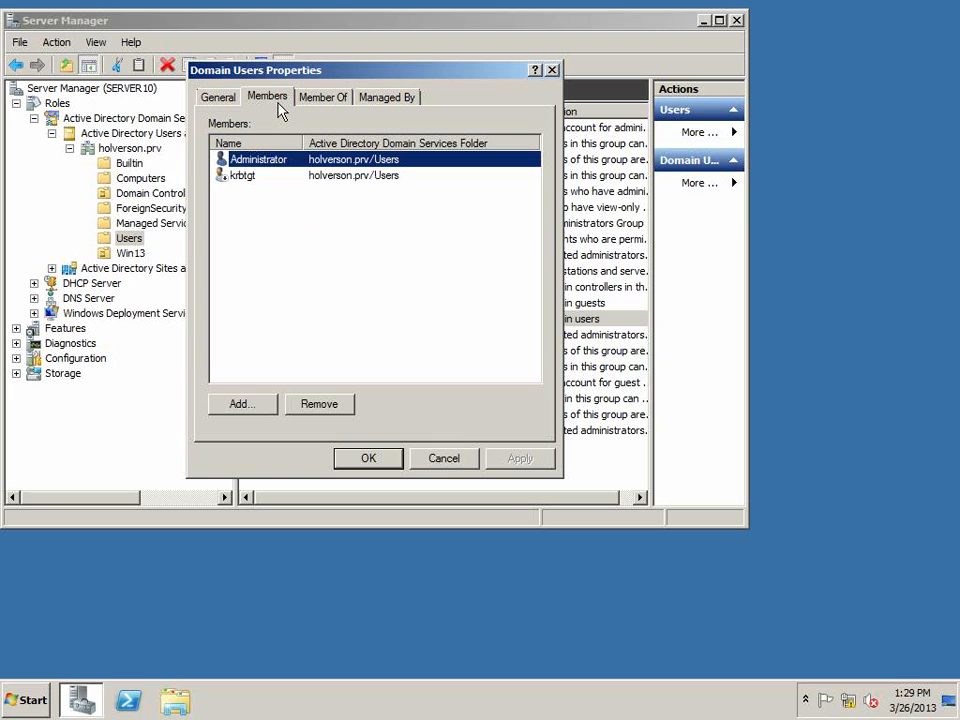
pyautogui.click(253, 178)
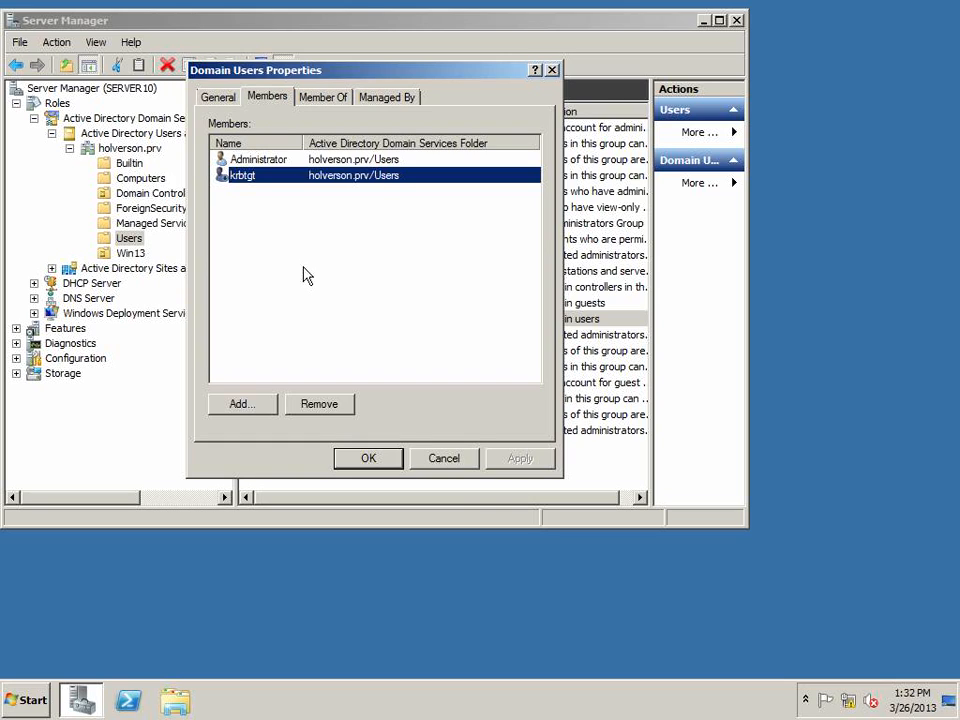
pyautogui.click(443, 459)
# Open the Domain Guests group's properties and examine its member list, then close the dialog
pyautogui.click(290, 306)
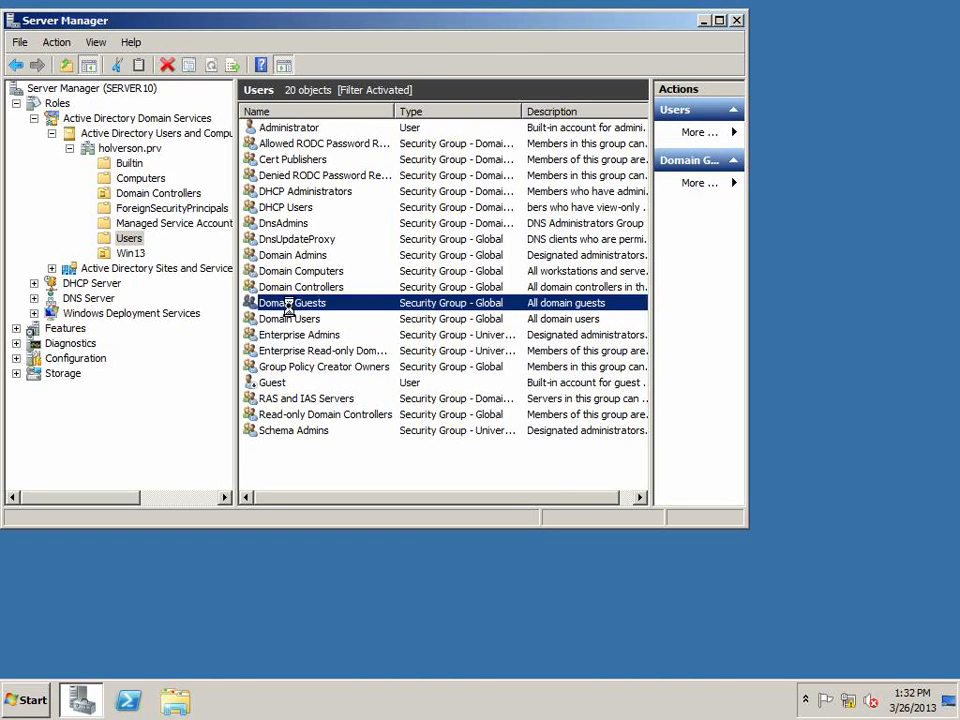
pyautogui.doubleClick(290, 305)
pyautogui.click(279, 97)
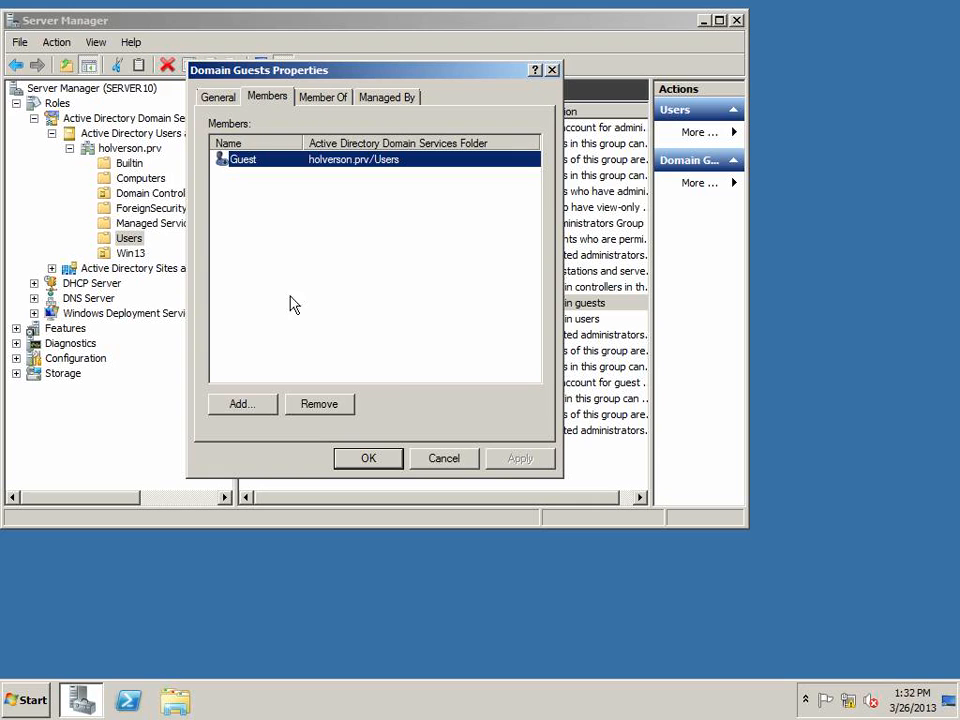
pyautogui.click(450, 460)
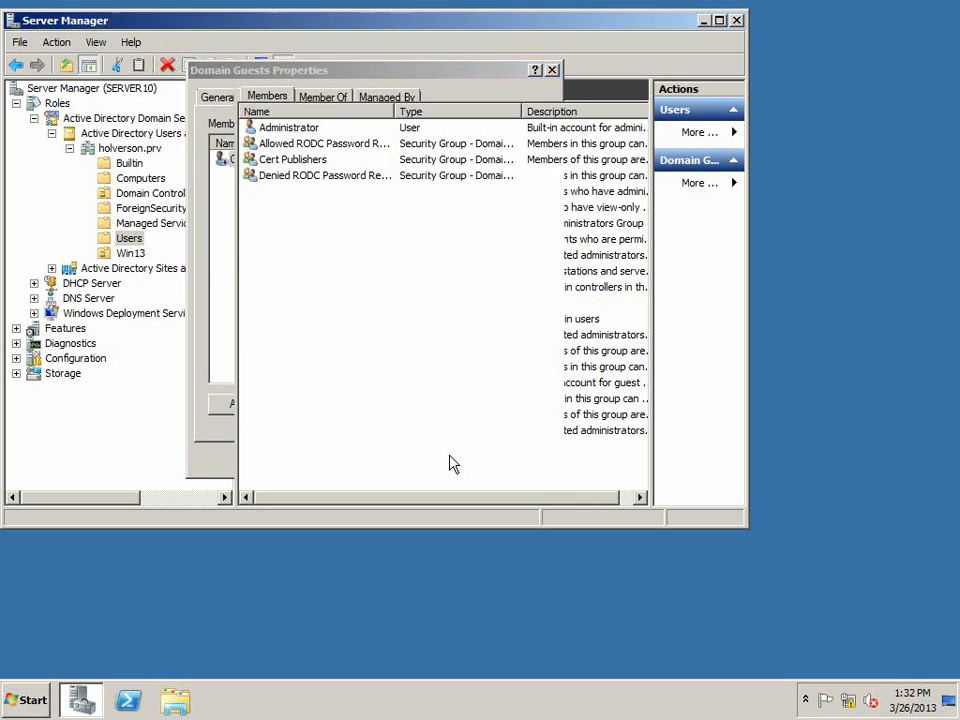
# Examine the Guest user's account options and expiry settings in its properties, then cancel the dialog
pyautogui.click(274, 386)
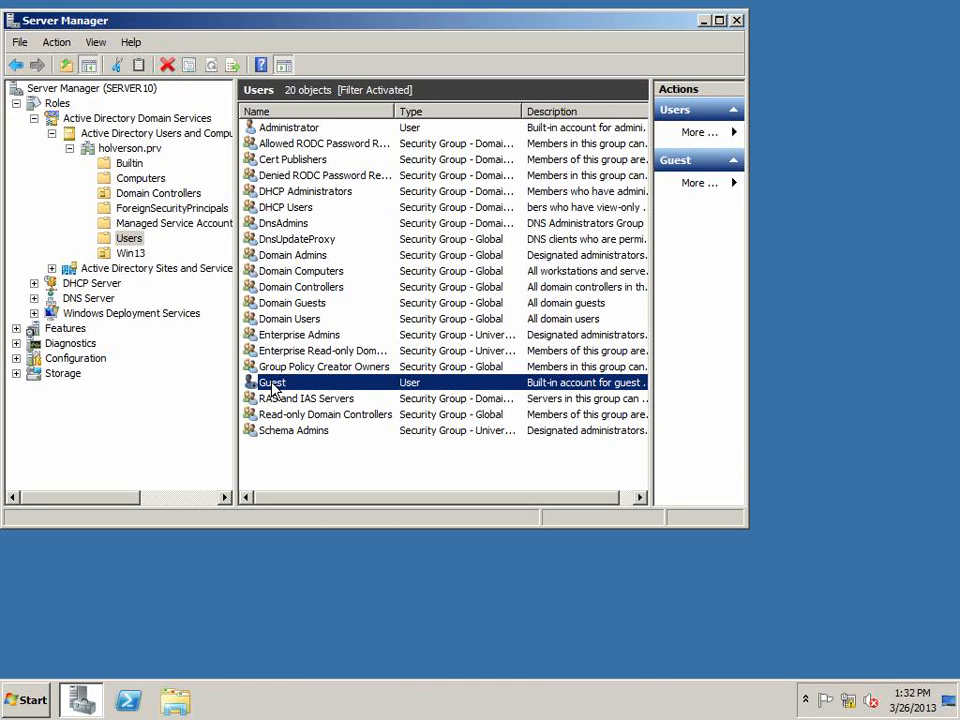
pyautogui.rightClick(271, 386)
pyautogui.click(333, 592)
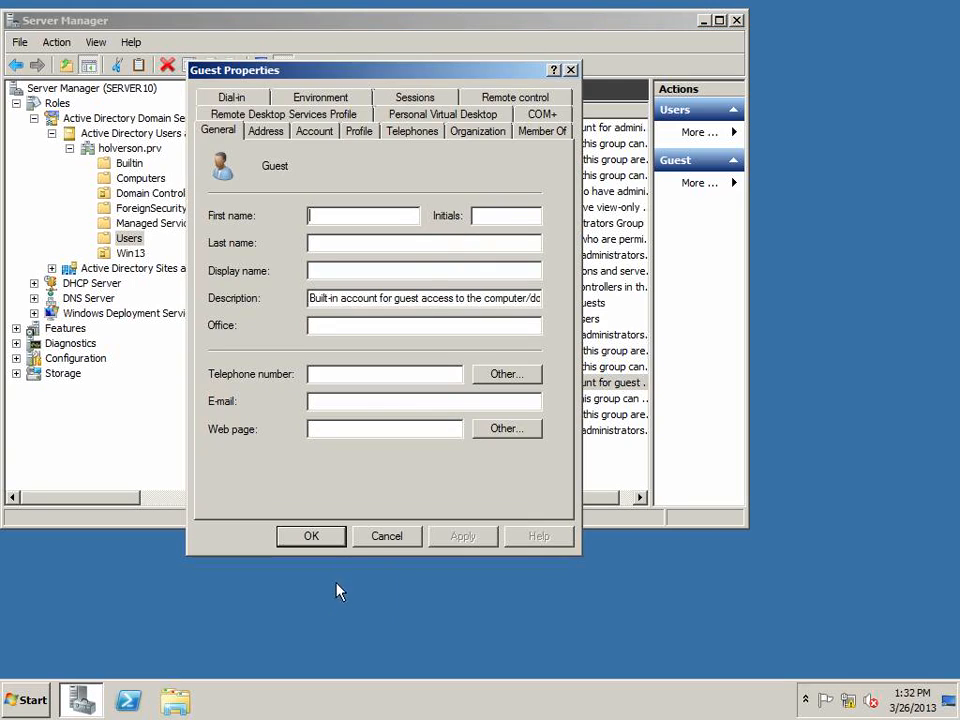
pyautogui.click(313, 132)
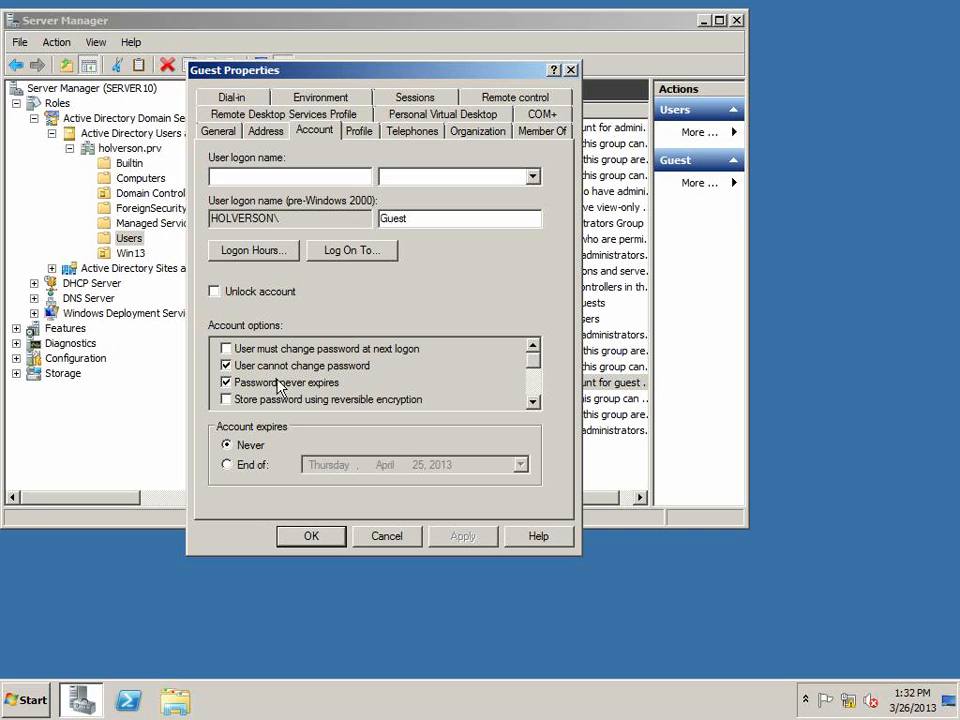
pyautogui.scroll(-1, 531, 369)
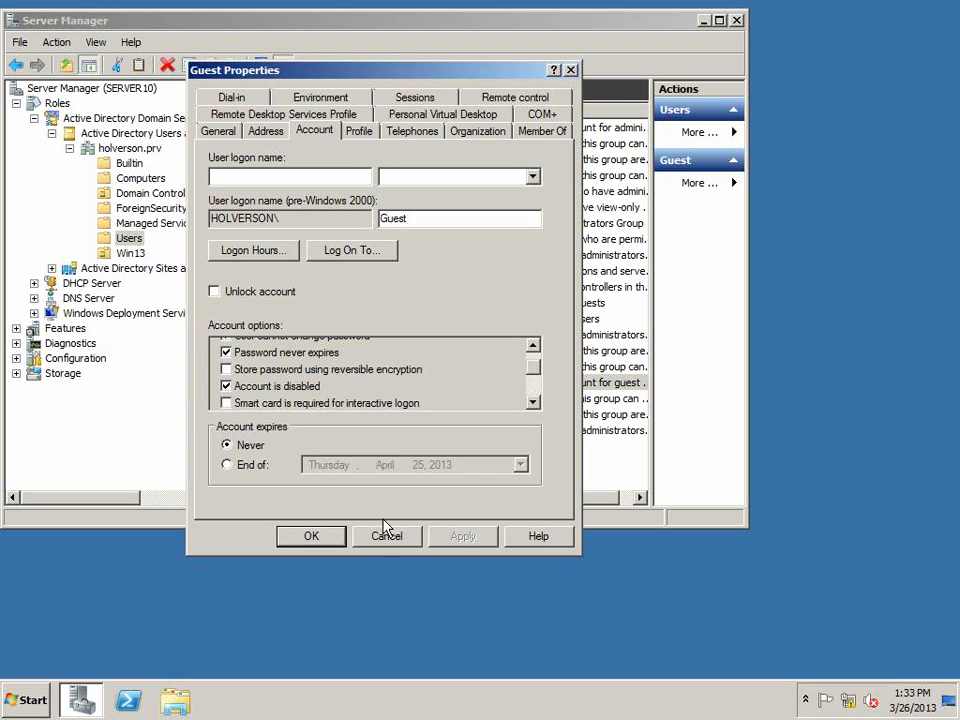
pyautogui.click(241, 466)
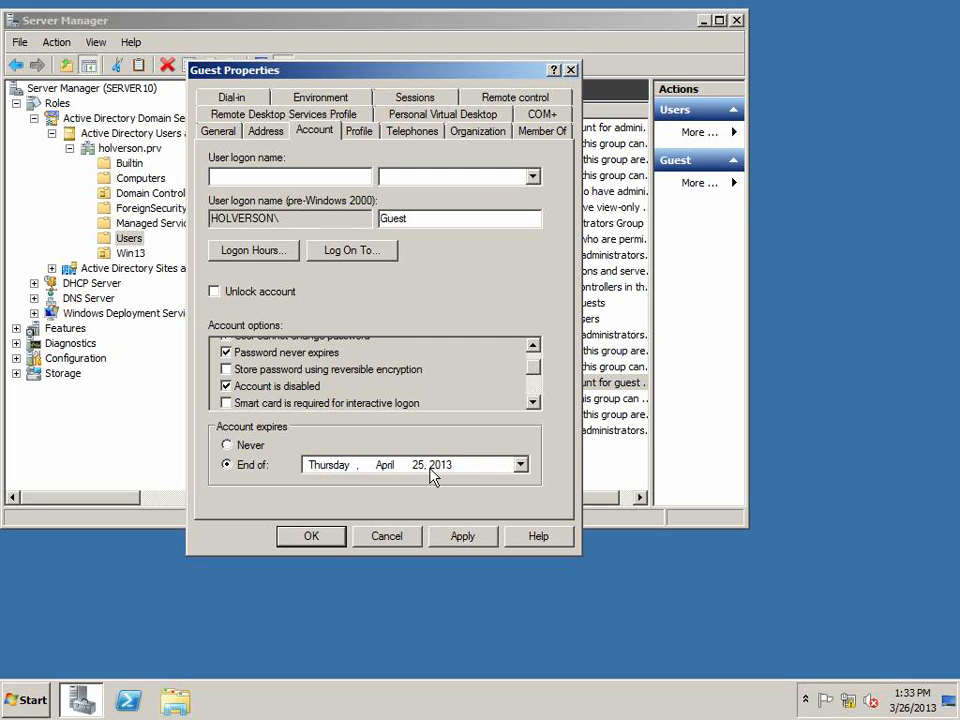
pyautogui.click(403, 545)
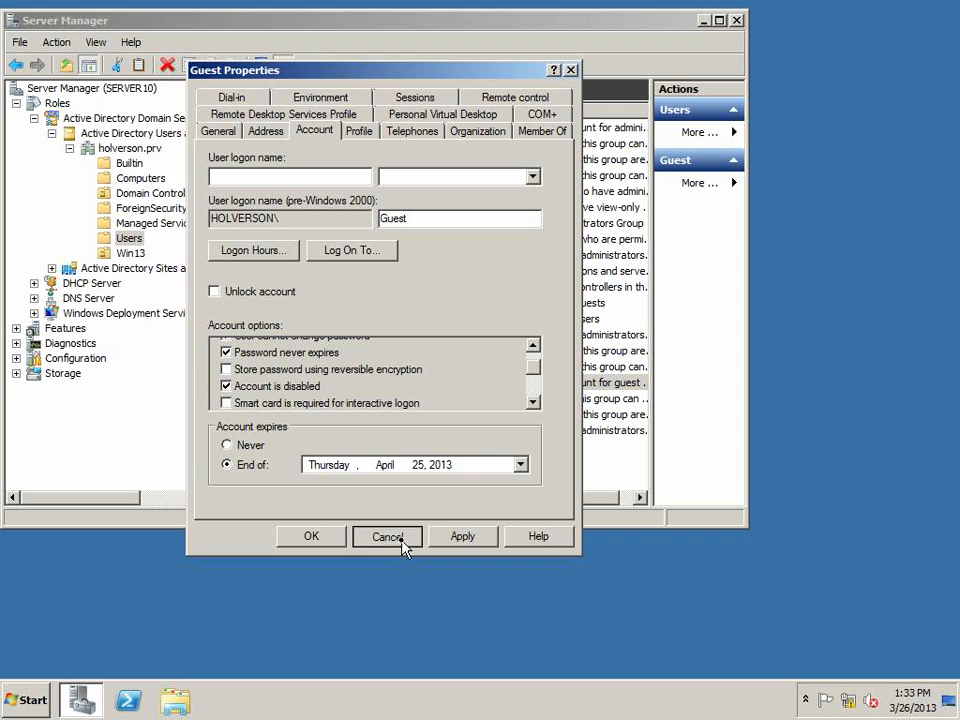
pyautogui.click(371, 536)
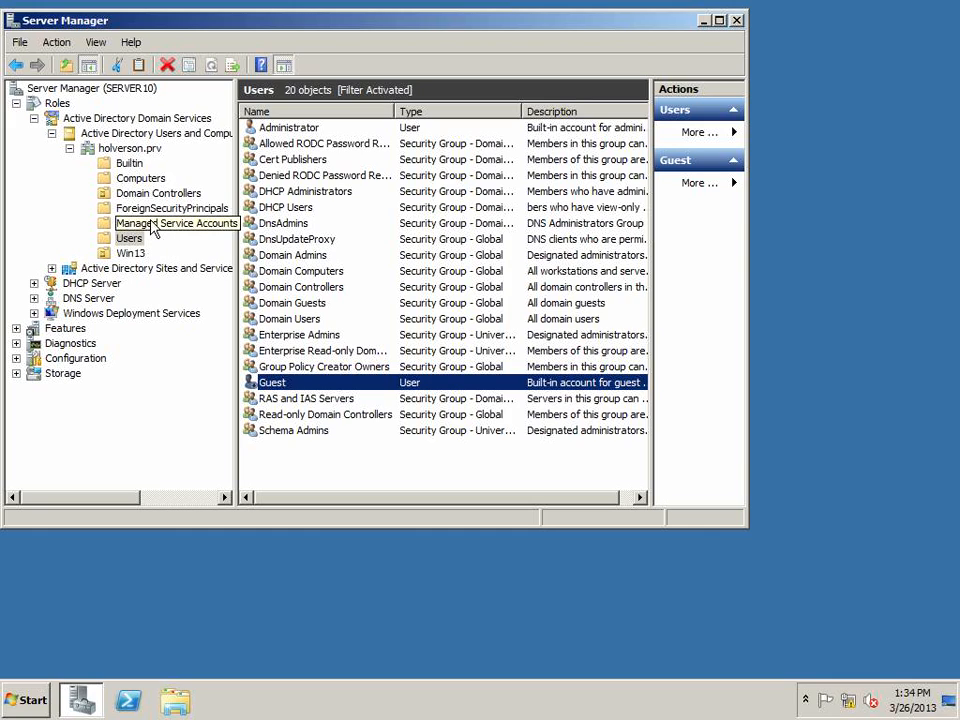
# Open the Builtin container and widen its Name and Type columns
pyautogui.click(129, 165)
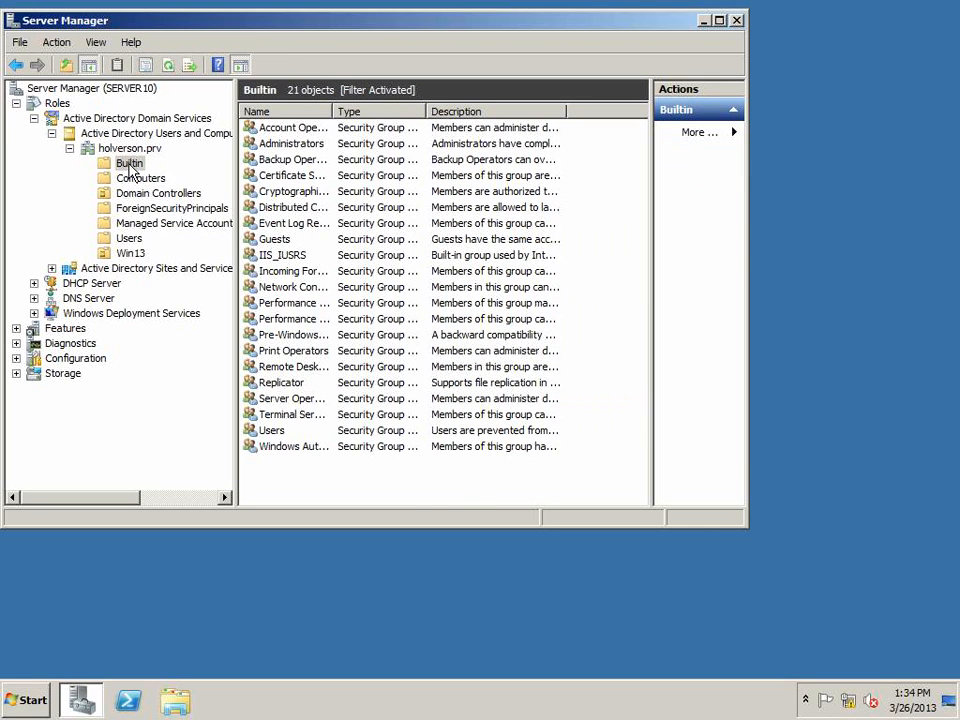
pyautogui.moveTo(334, 111); pyautogui.dragTo(405, 111)
pyautogui.moveTo(497, 111); pyautogui.dragTo(545, 111)
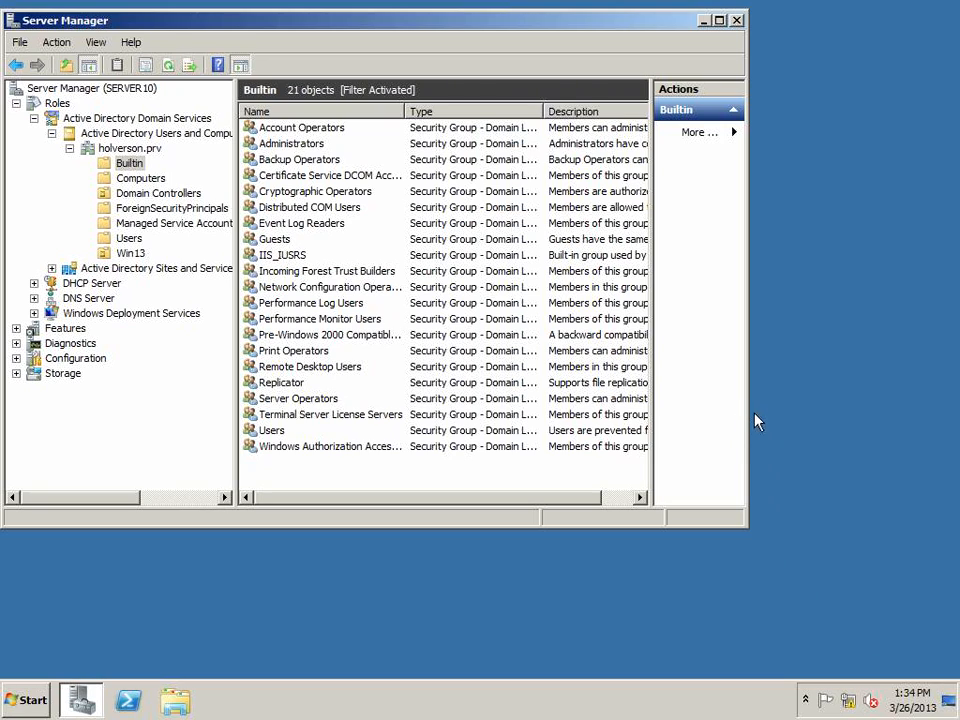
# Widen the Server Manager window, open the Administrators group's properties and examine its member list, then cancel the dialog
pyautogui.moveTo(749, 412); pyautogui.dragTo(831, 405)
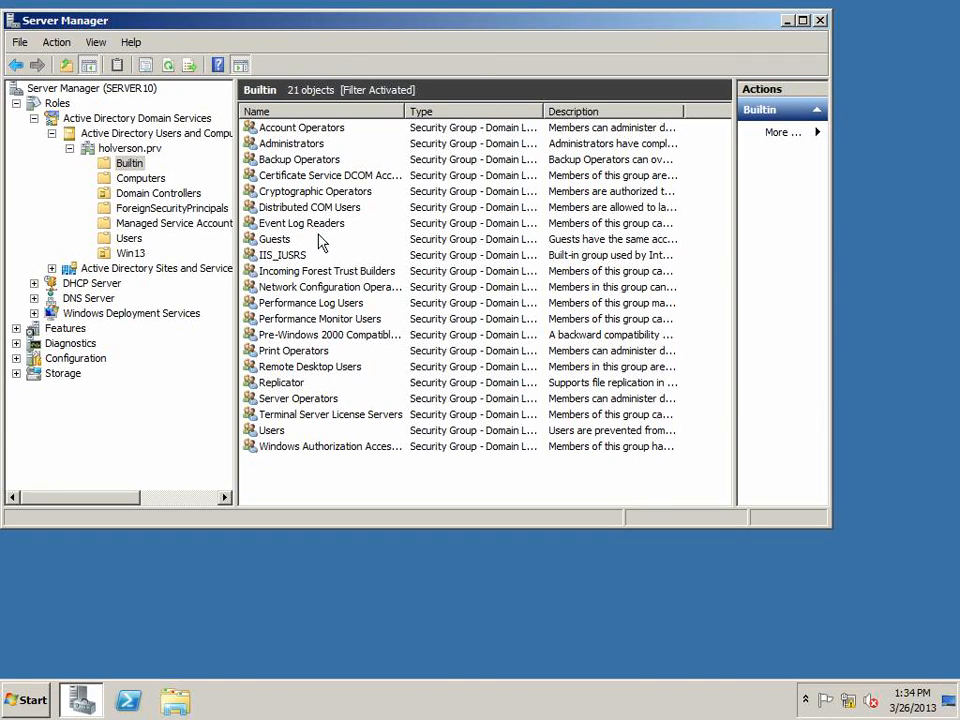
pyautogui.click(287, 146)
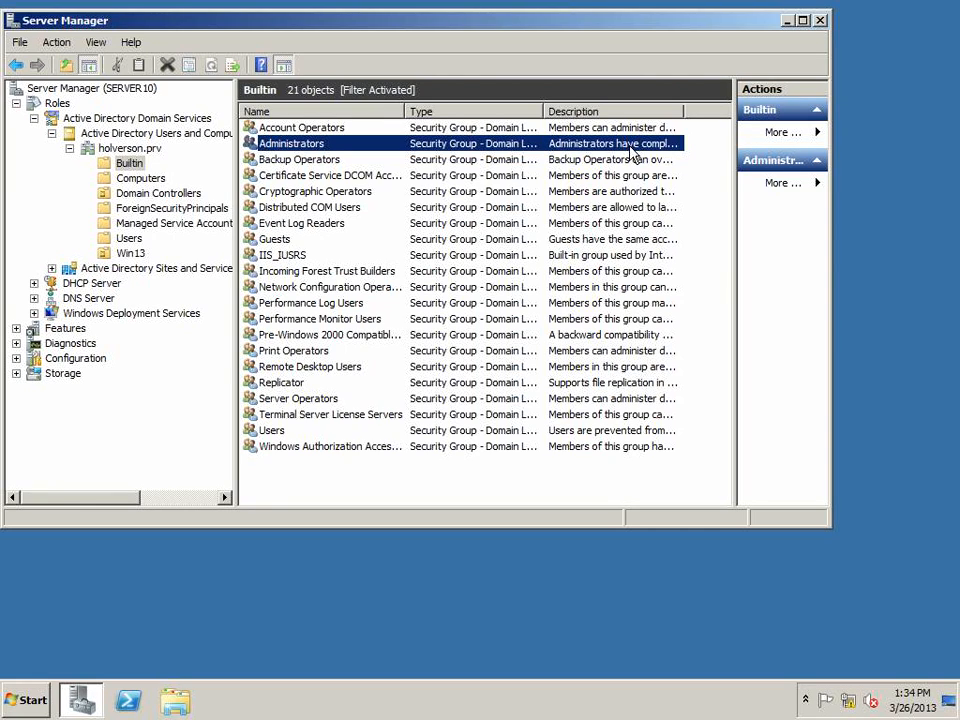
pyautogui.doubleClick(315, 144)
pyautogui.click(274, 100)
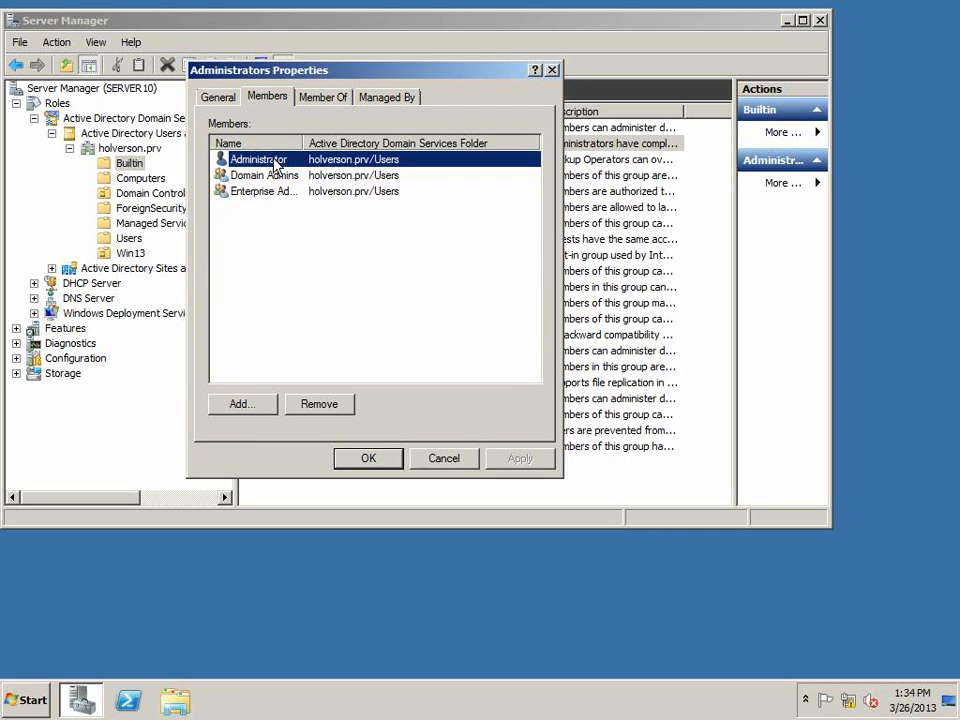
pyautogui.moveTo(302, 145); pyautogui.dragTo(322, 145)
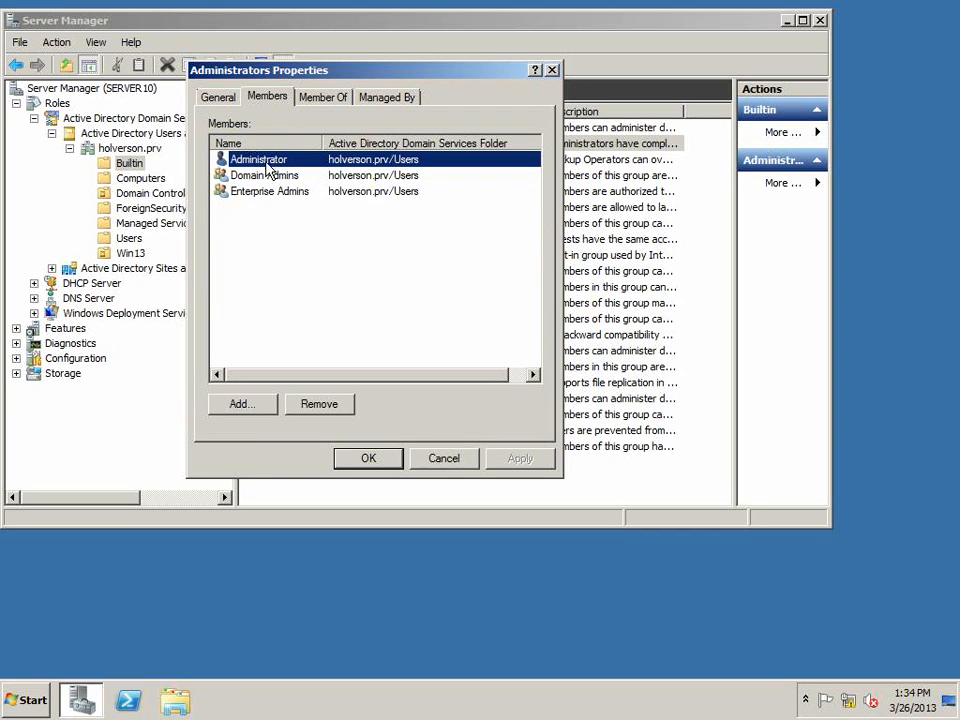
pyautogui.click(271, 179)
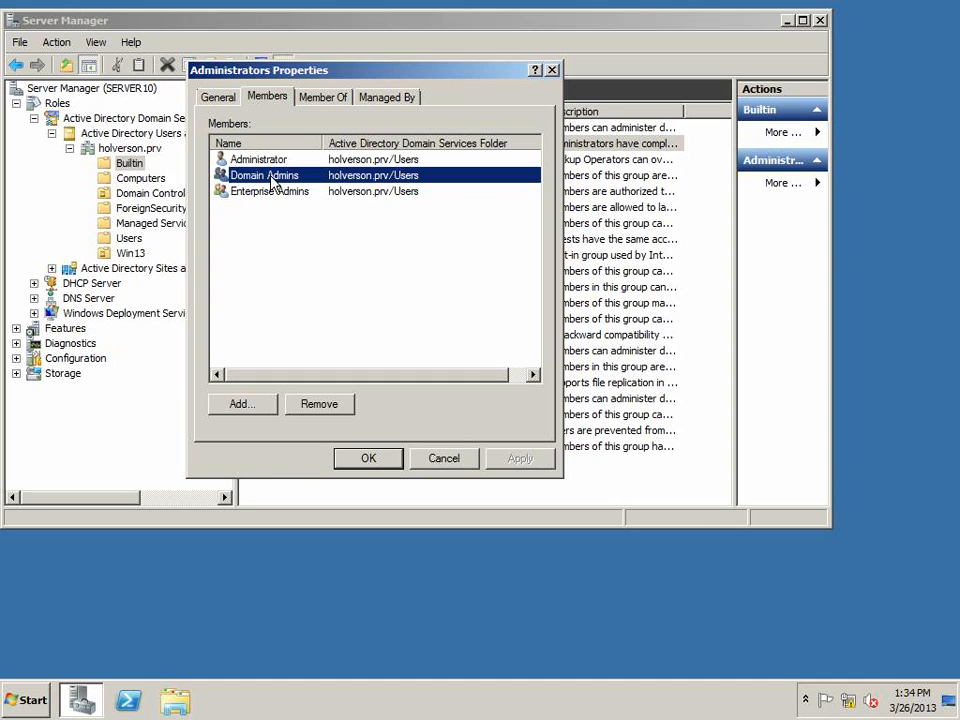
pyautogui.click(270, 161)
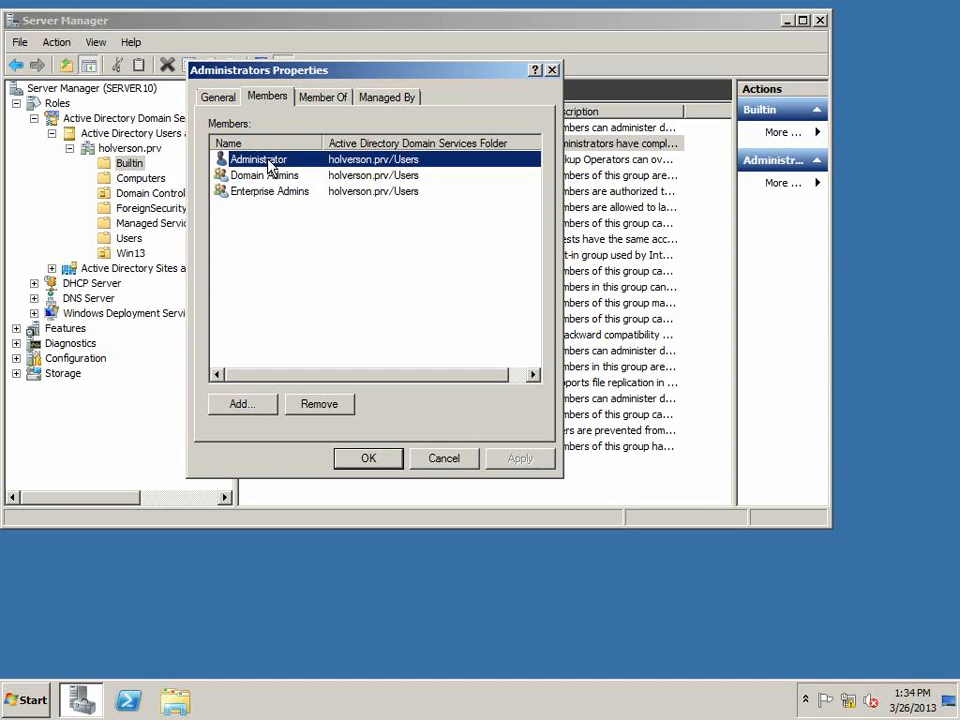
pyautogui.click(276, 194)
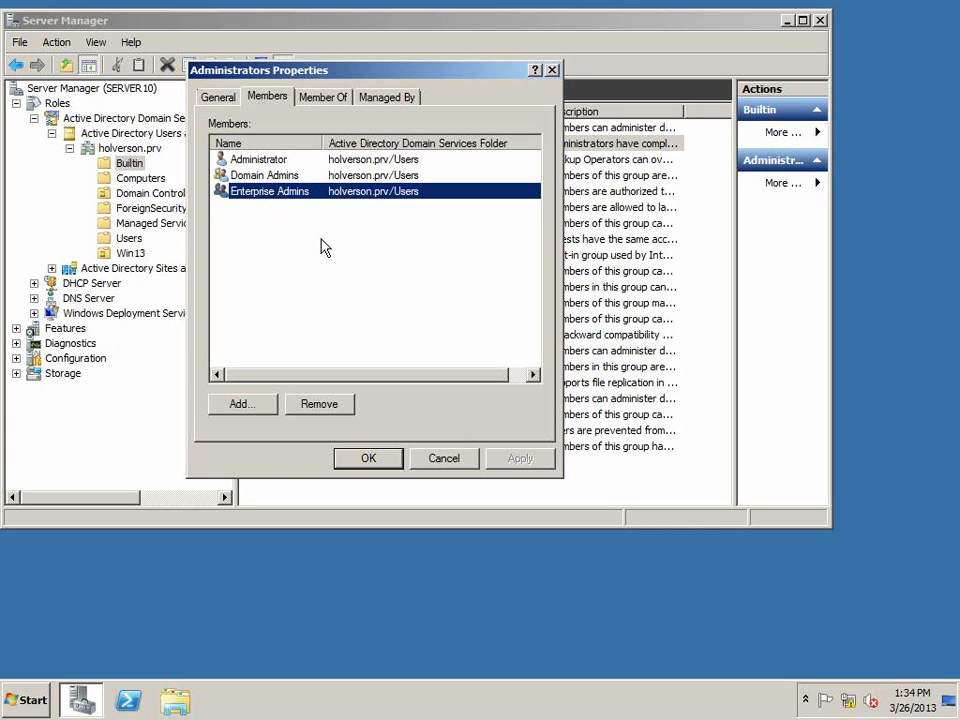
pyautogui.click(267, 177)
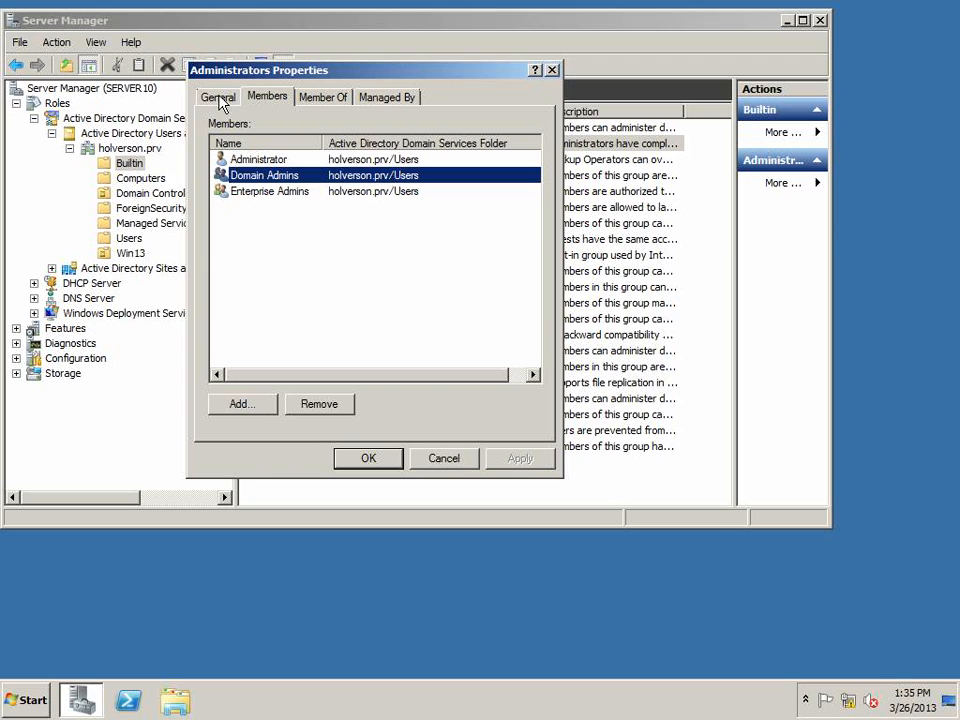
pyautogui.click(447, 461)
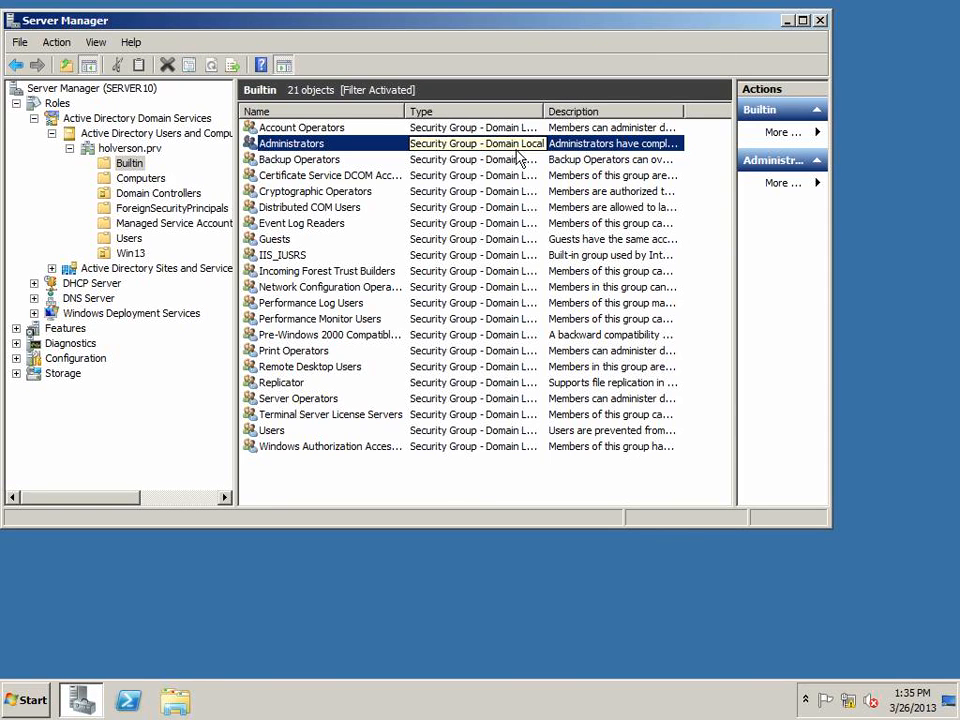
# Open the Backup Operators group's properties and view its member list, then cancel the dialog
pyautogui.click(290, 162)
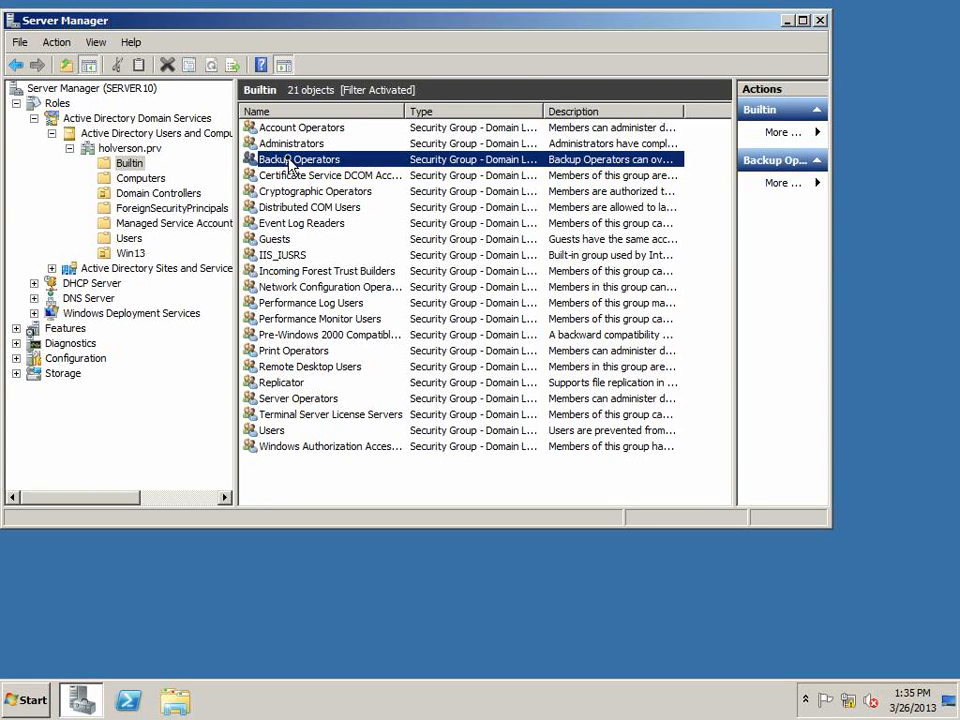
pyautogui.doubleClick(290, 162)
pyautogui.click(267, 97)
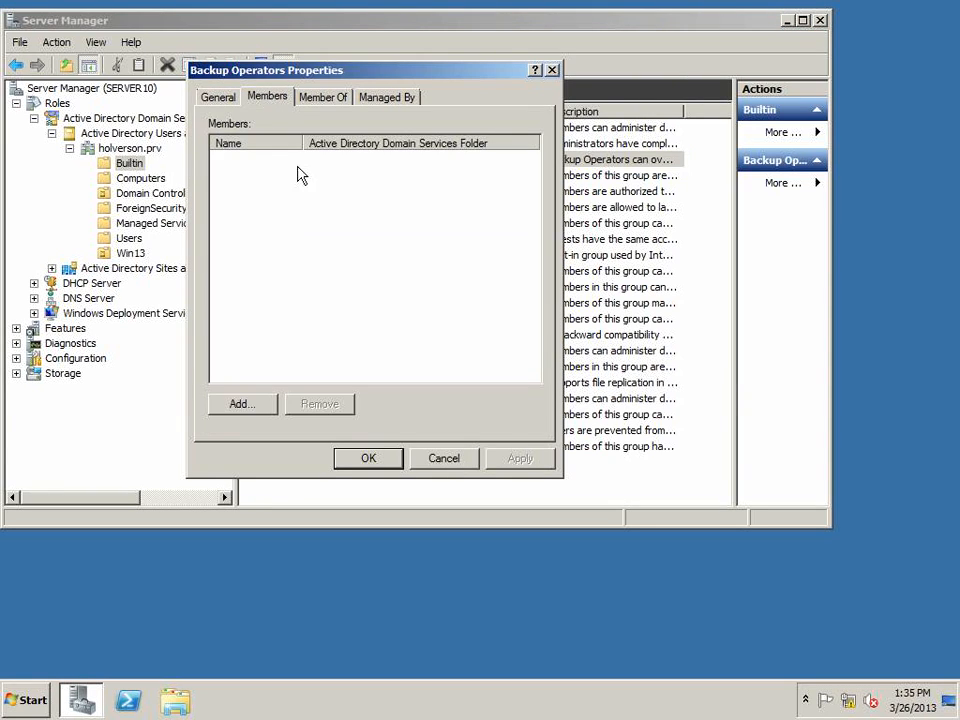
pyautogui.click(467, 456)
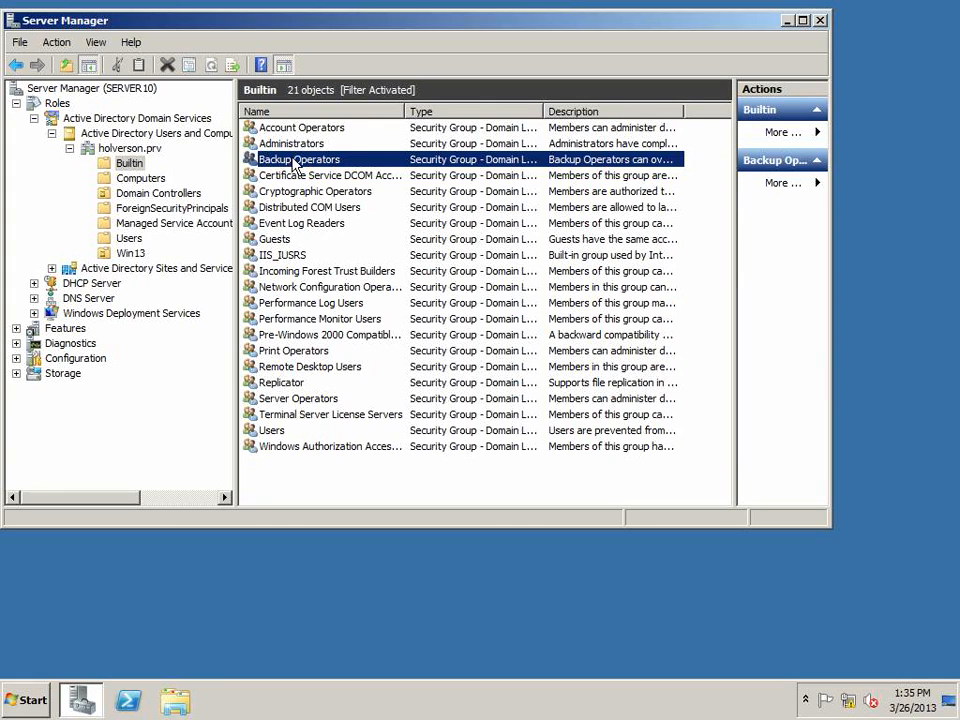
# Select the Print Operators, Server Operators and Users groups in Builtin to read their descriptions
pyautogui.click(291, 352)
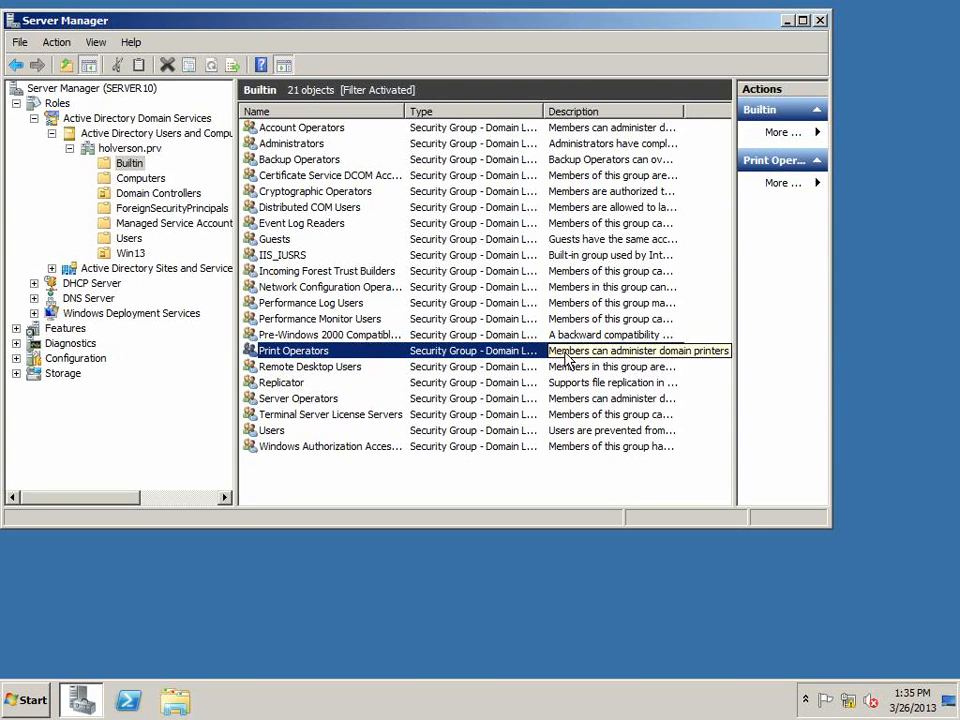
pyautogui.click(291, 398)
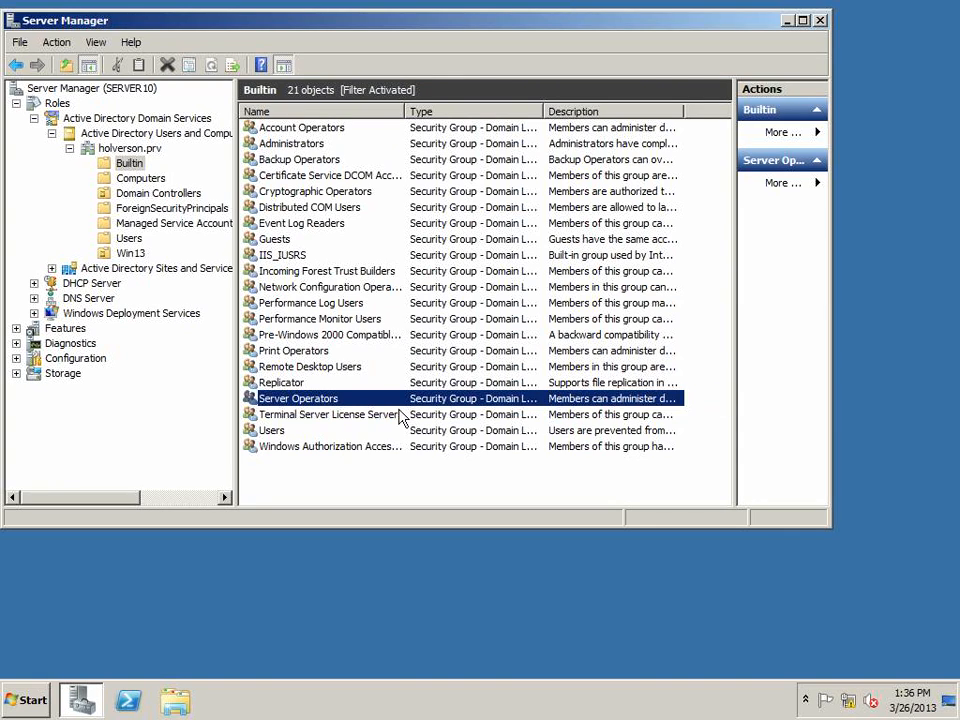
pyautogui.click(280, 431)
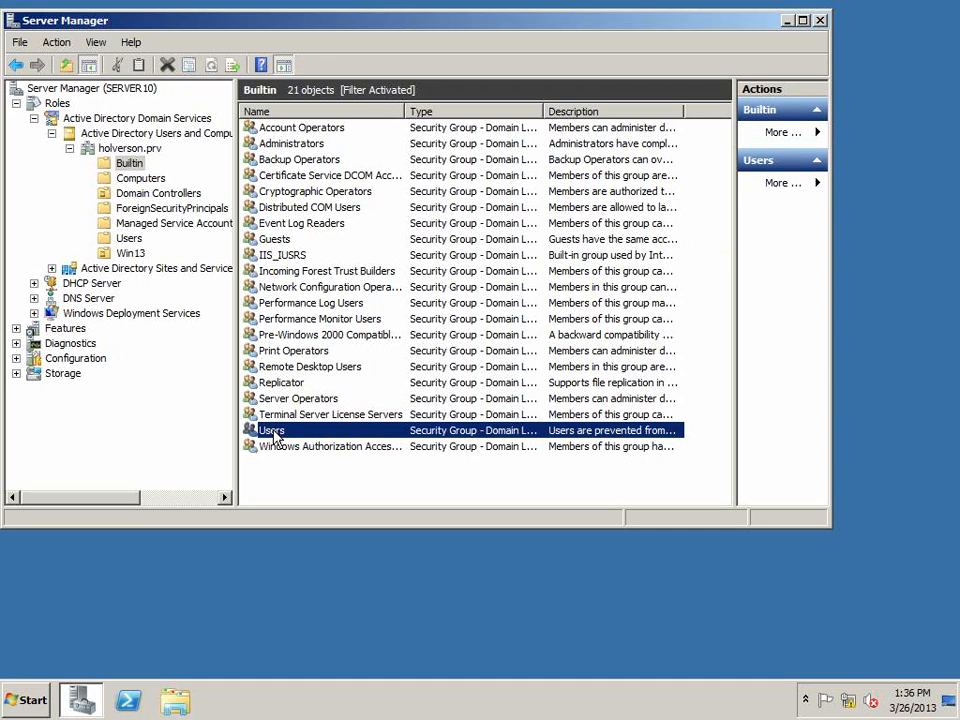
# Open the Builtin Guests group's properties and examine its member list, then close the dialog
pyautogui.doubleClick(262, 240)
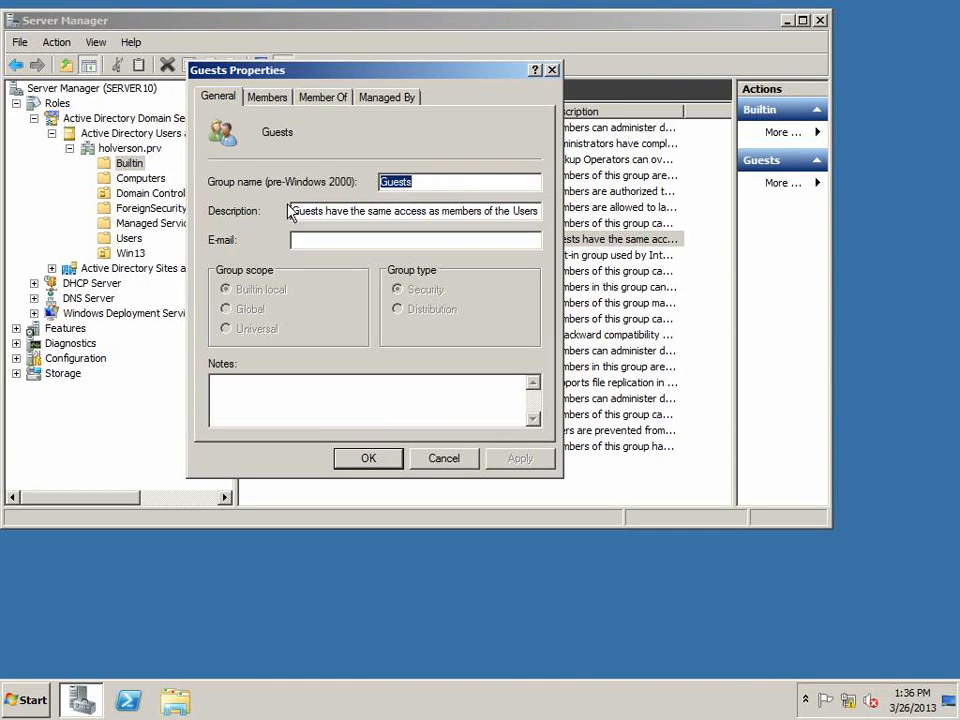
pyautogui.click(259, 98)
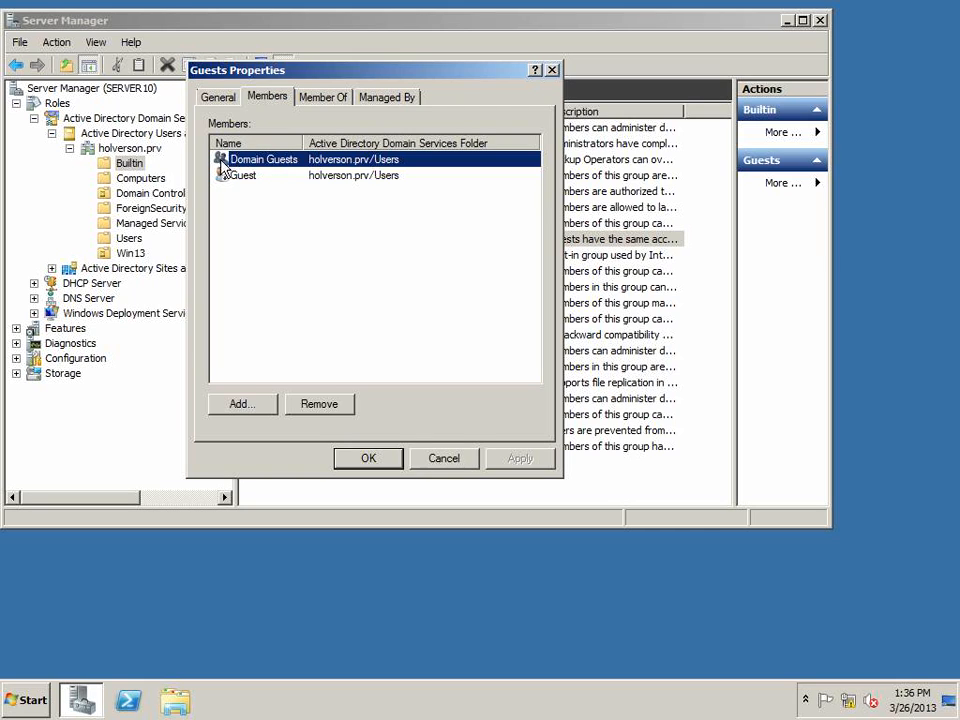
pyautogui.click(244, 178)
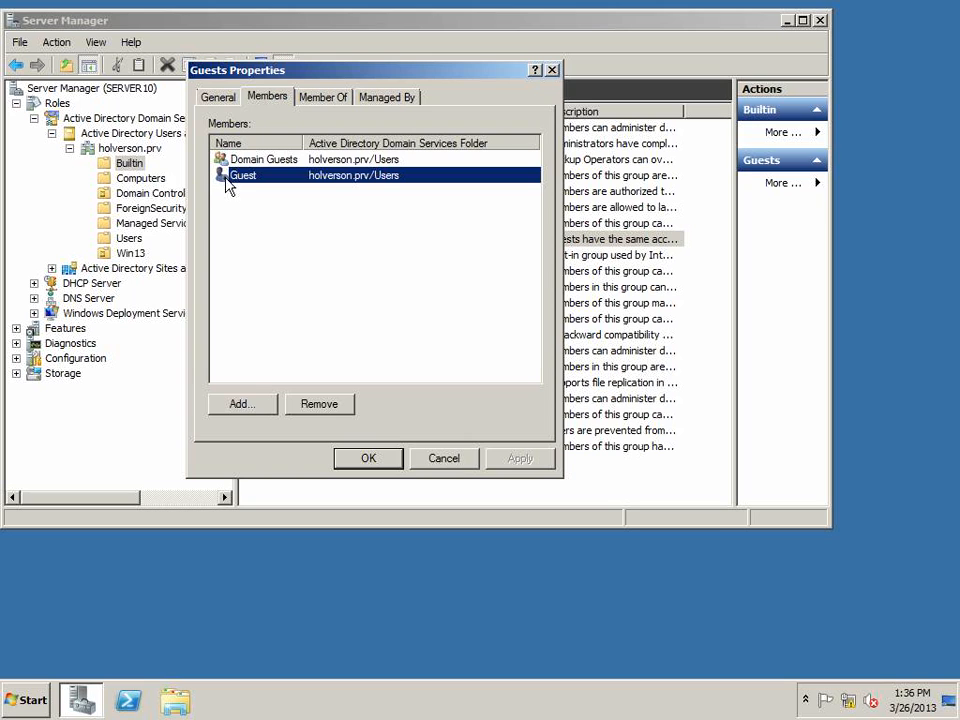
pyautogui.click(352, 458)
# Open the Builtin Users group's properties, widen the member Name column and examine its members, then cancel
pyautogui.doubleClick(311, 432)
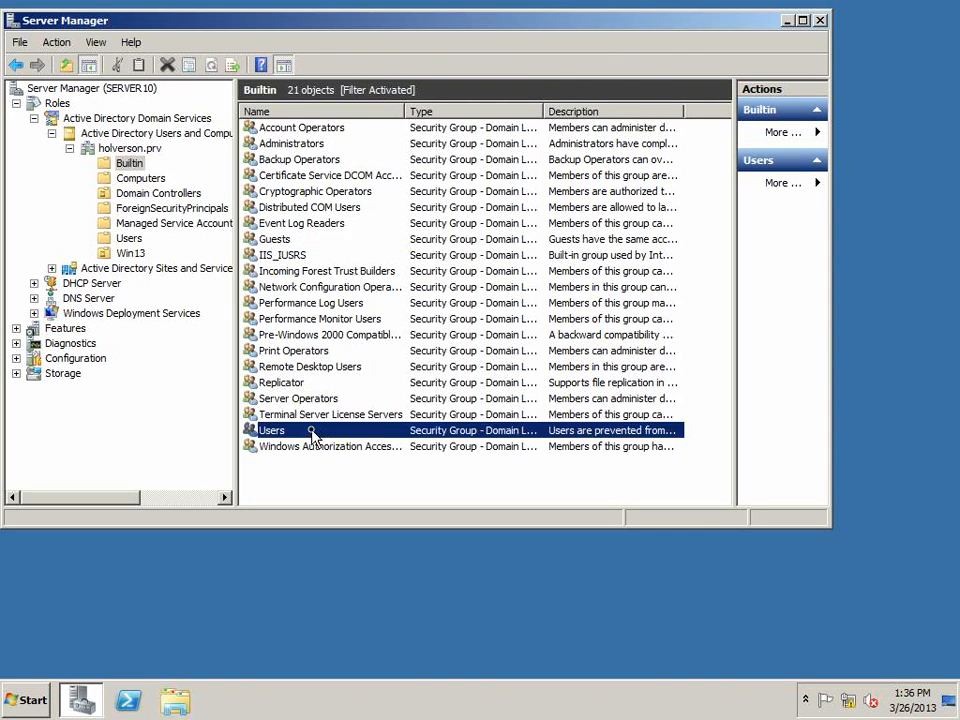
pyautogui.click(267, 100)
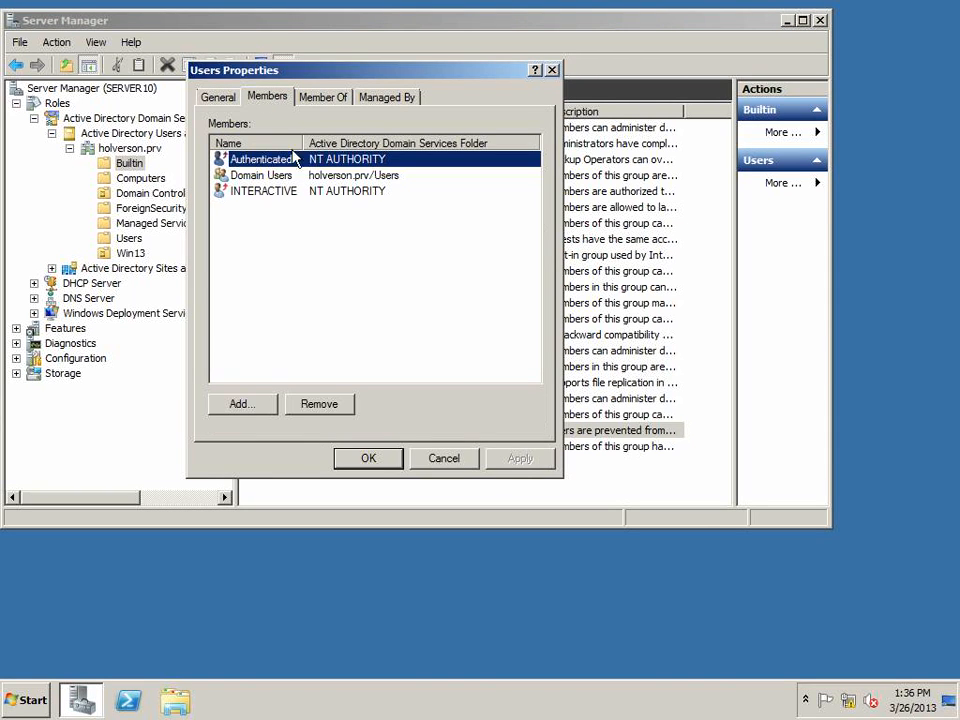
pyautogui.moveTo(302, 143); pyautogui.dragTo(366, 143)
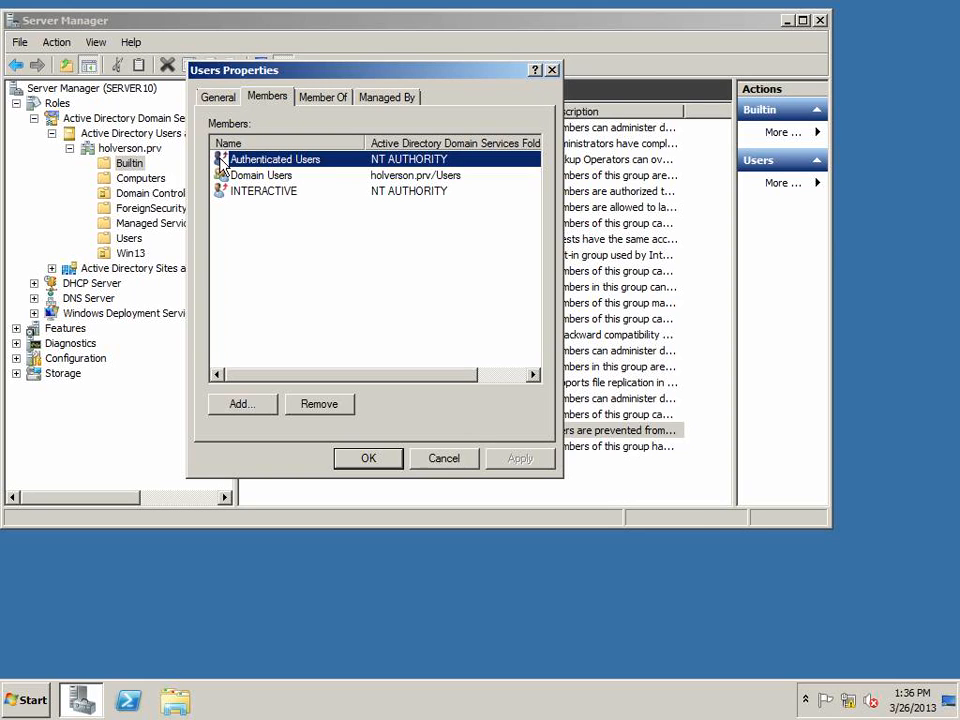
pyautogui.click(285, 192)
pyautogui.click(287, 178)
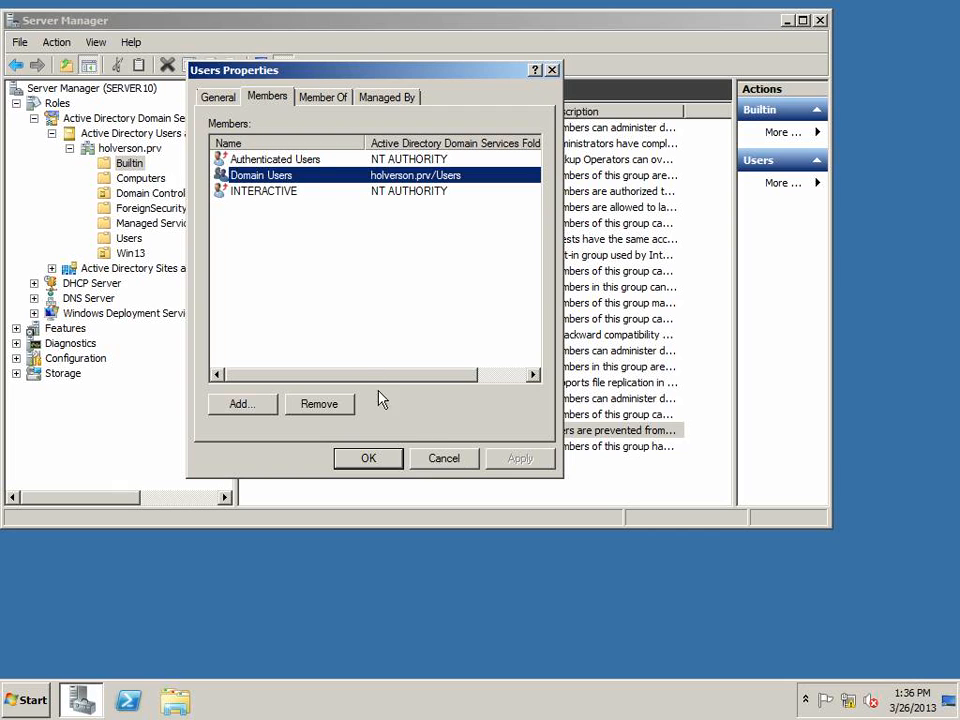
pyautogui.click(440, 457)
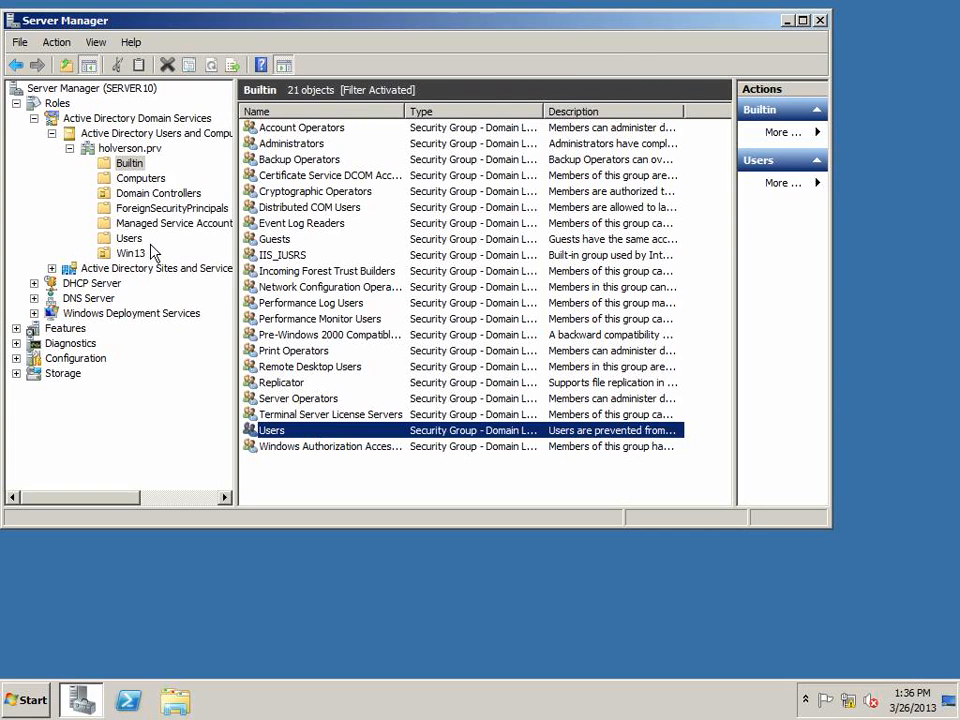
# In the Users container, widen the Type column and examine the Domain Users group's members, then cancel the dialog
pyautogui.click(133, 240)
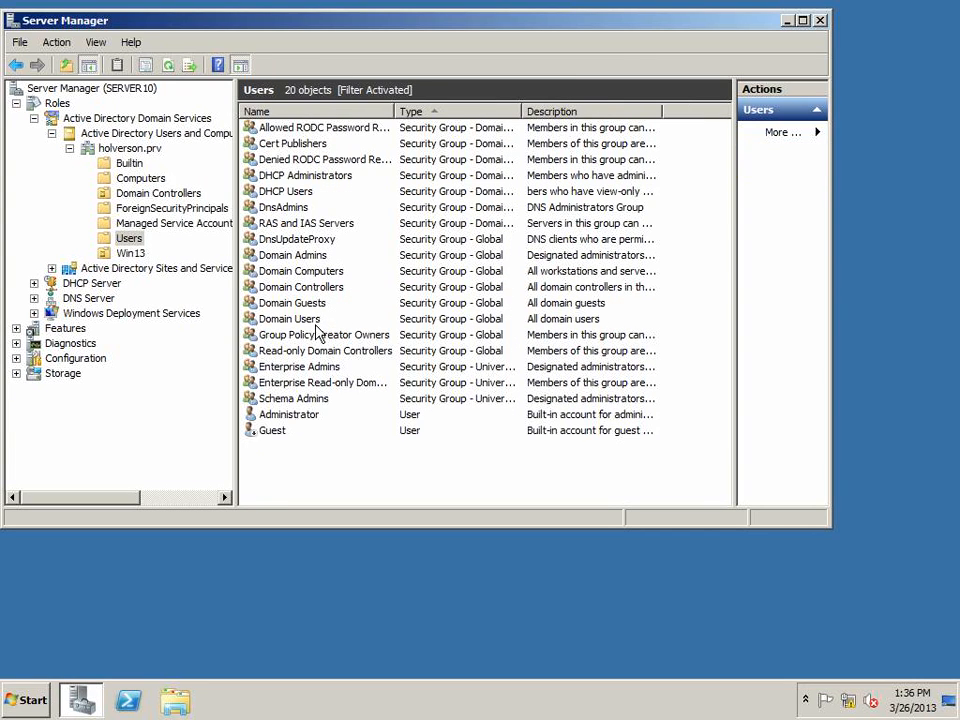
pyautogui.click(320, 319)
pyautogui.moveTo(521, 115); pyautogui.dragTo(565, 113)
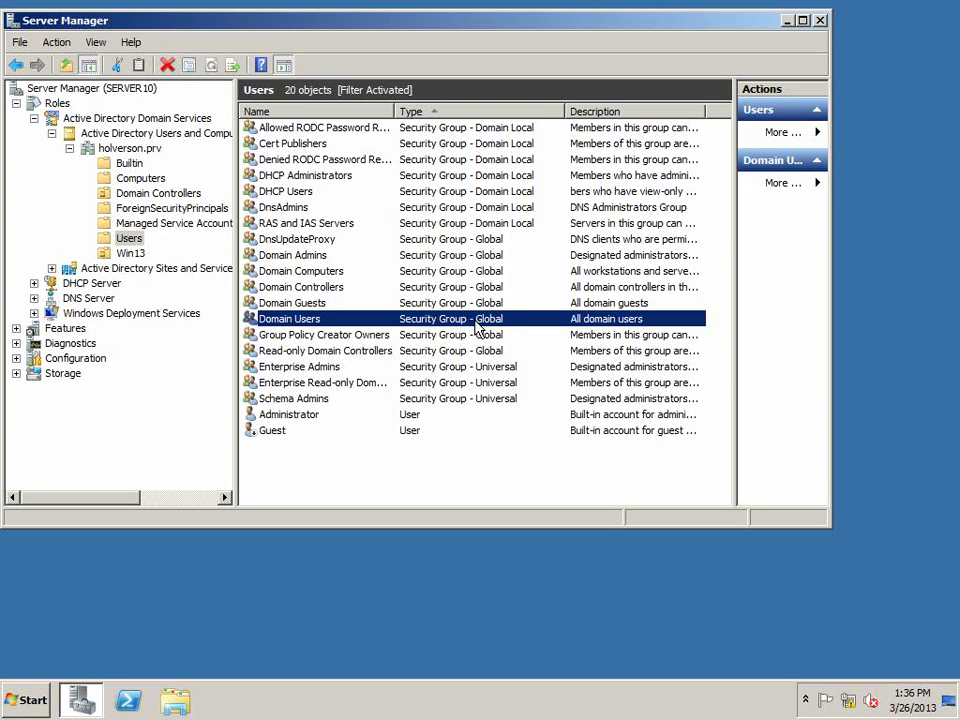
pyautogui.doubleClick(305, 320)
pyautogui.click(272, 98)
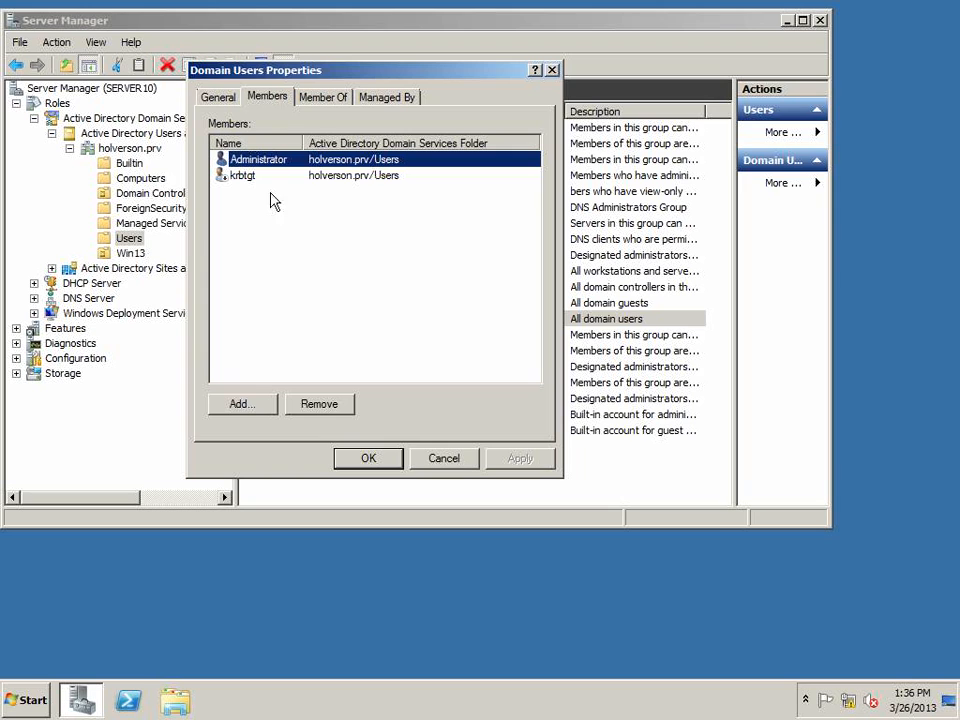
pyautogui.click(445, 459)
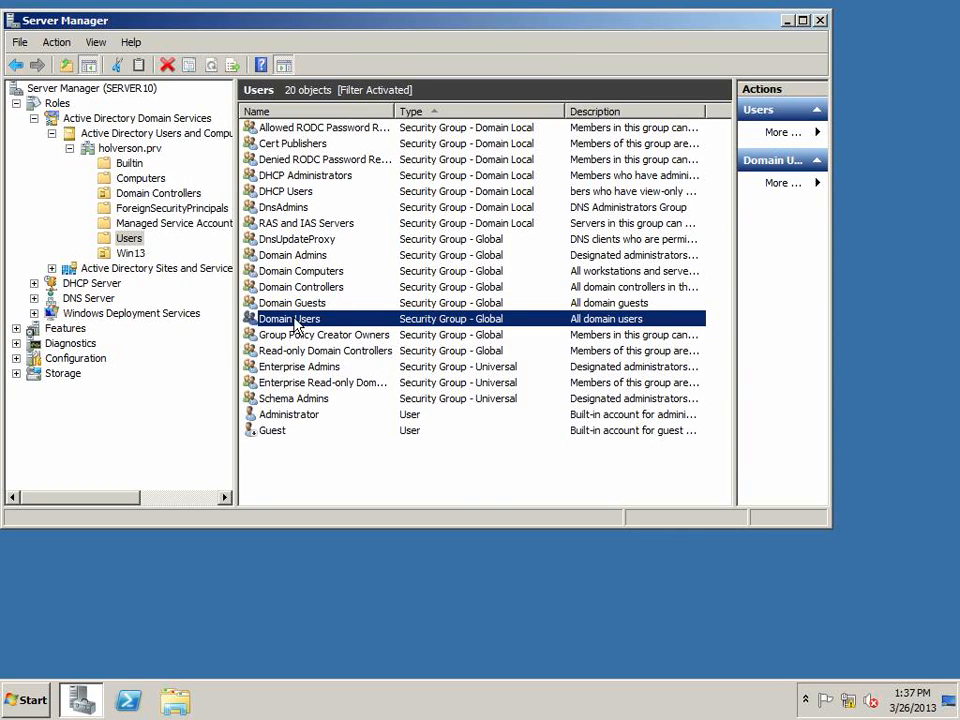
# Back in the Builtin container, view the Users group's general properties, cancel, and widen the Type column
pyautogui.click(129, 160)
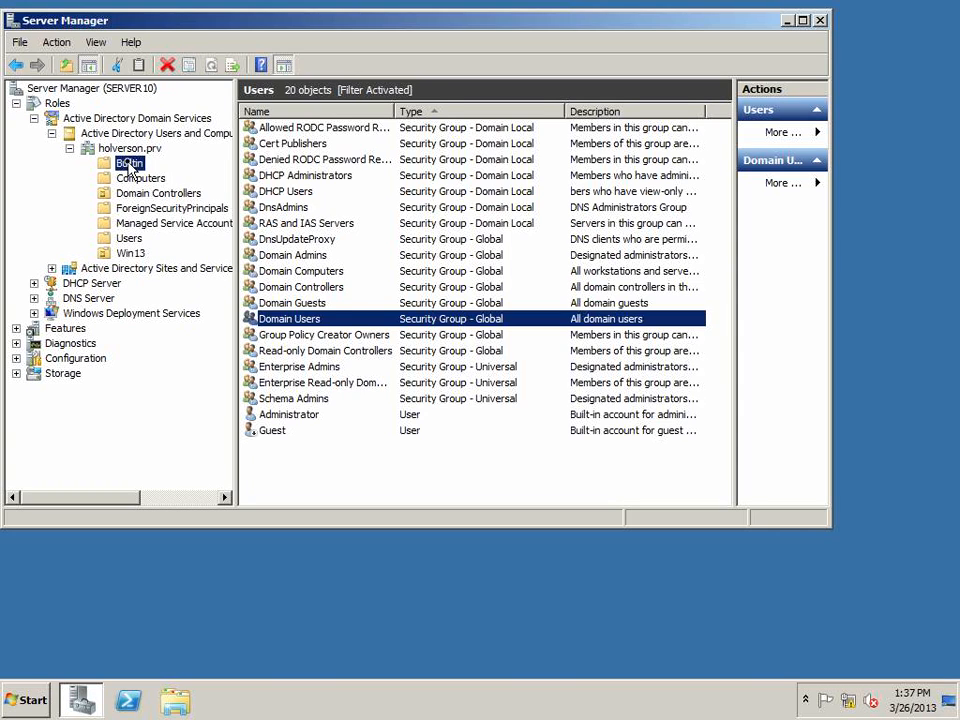
pyautogui.doubleClick(272, 429)
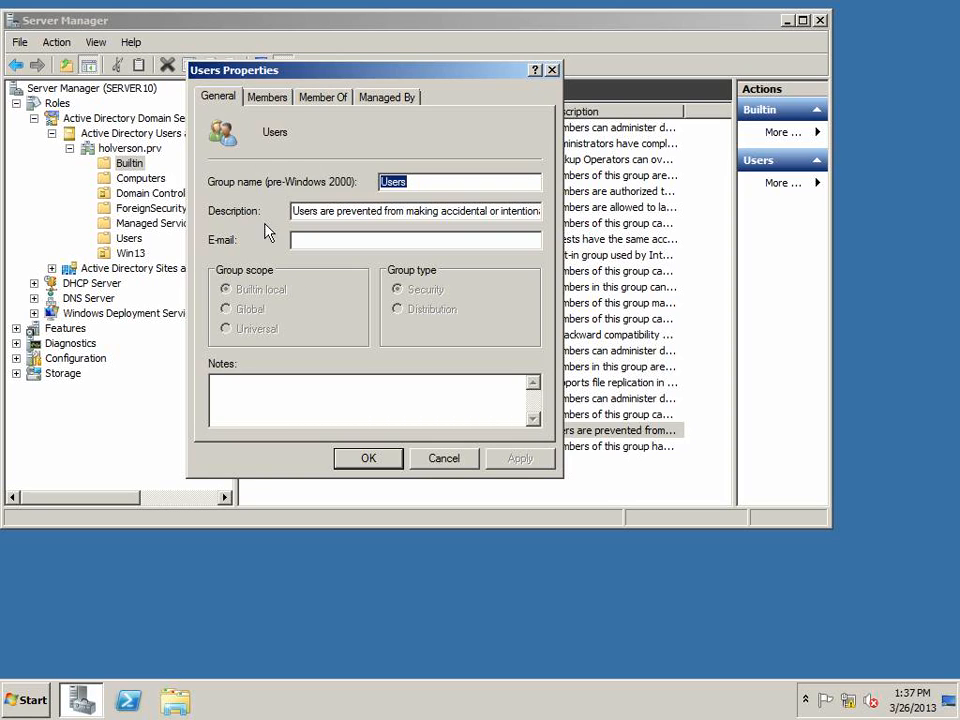
pyautogui.click(450, 459)
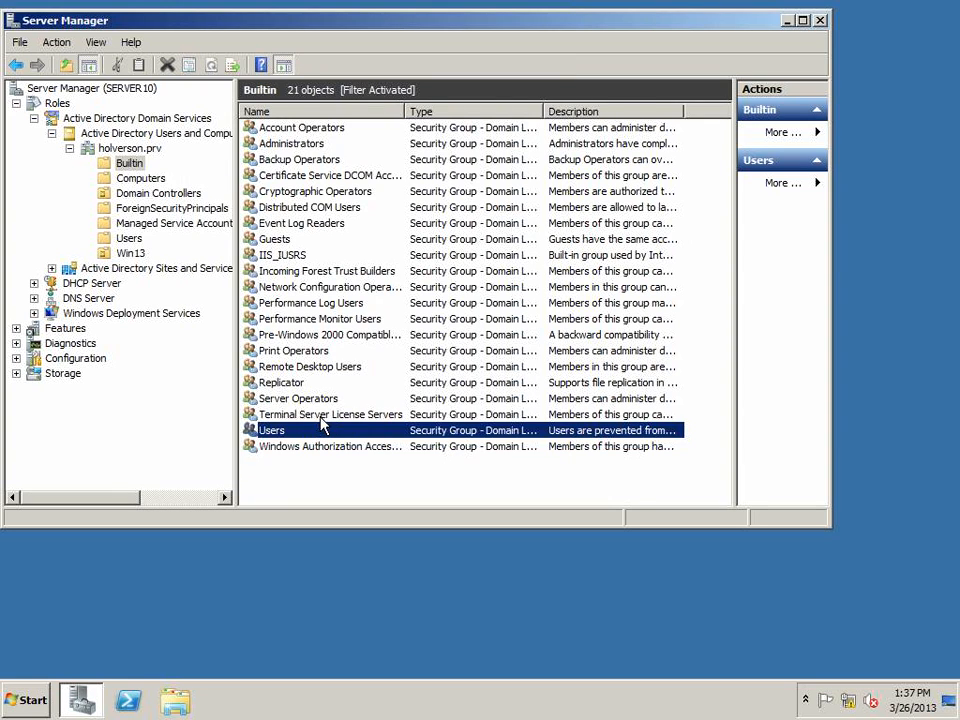
pyautogui.moveTo(545, 111); pyautogui.dragTo(584, 111)
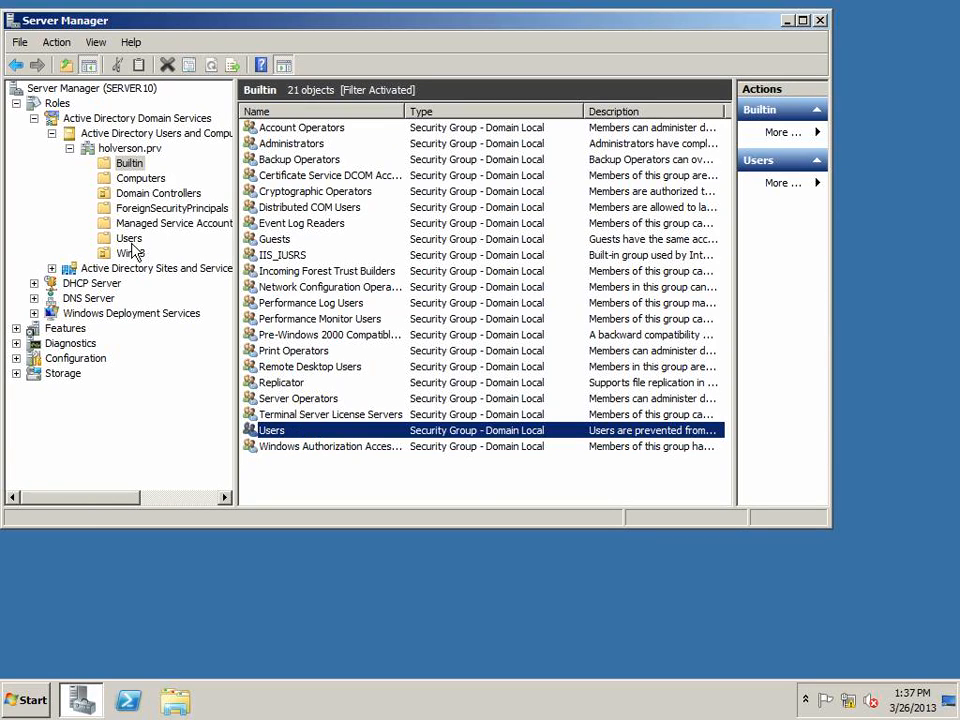
# Select the holverson.prv domain, then expand DNS Server, DNS and SERVER10 in the tree
pyautogui.click(128, 148)
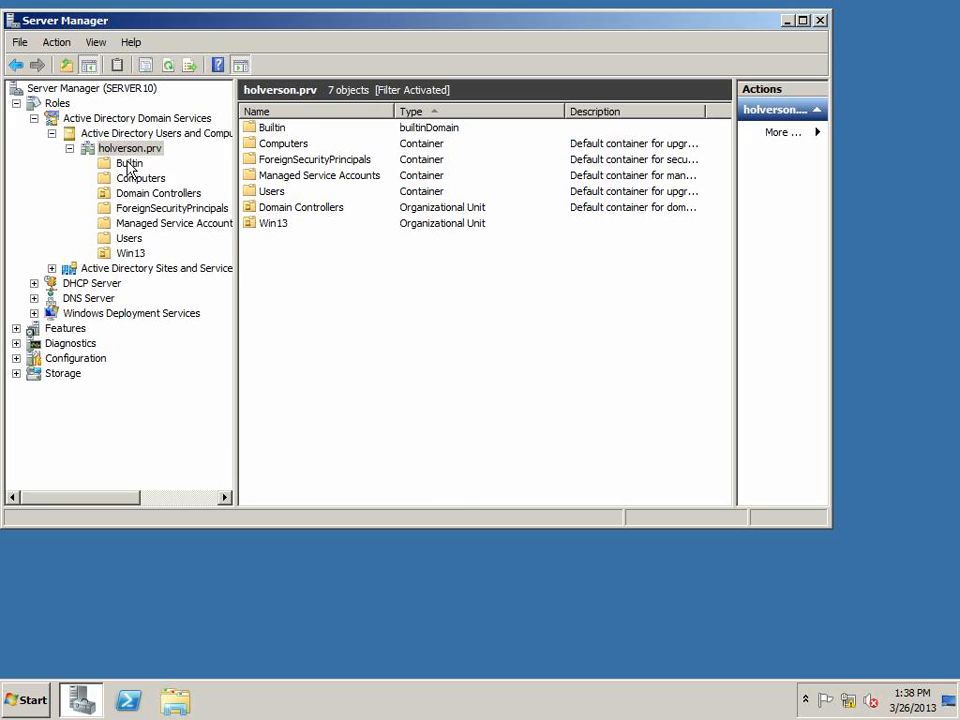
pyautogui.click(34, 298)
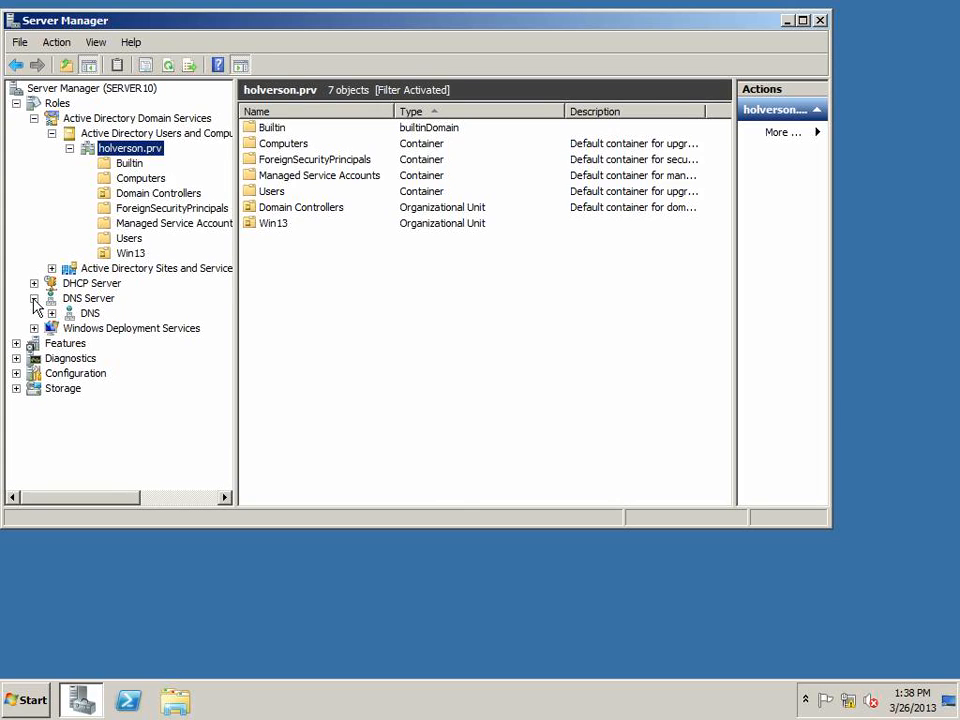
pyautogui.click(52, 313)
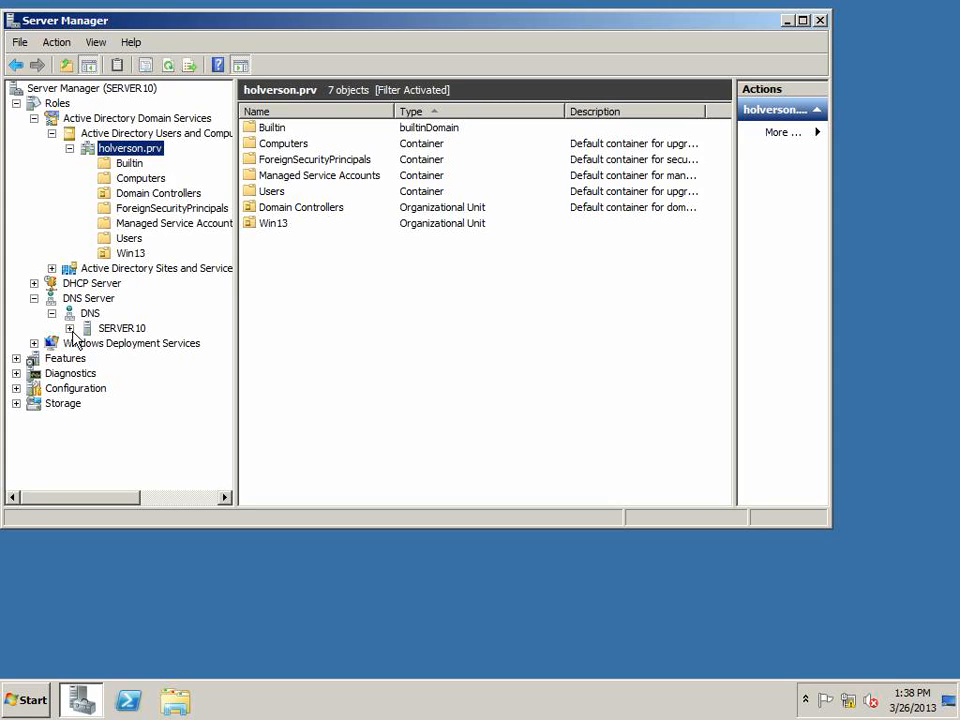
pyautogui.click(69, 328)
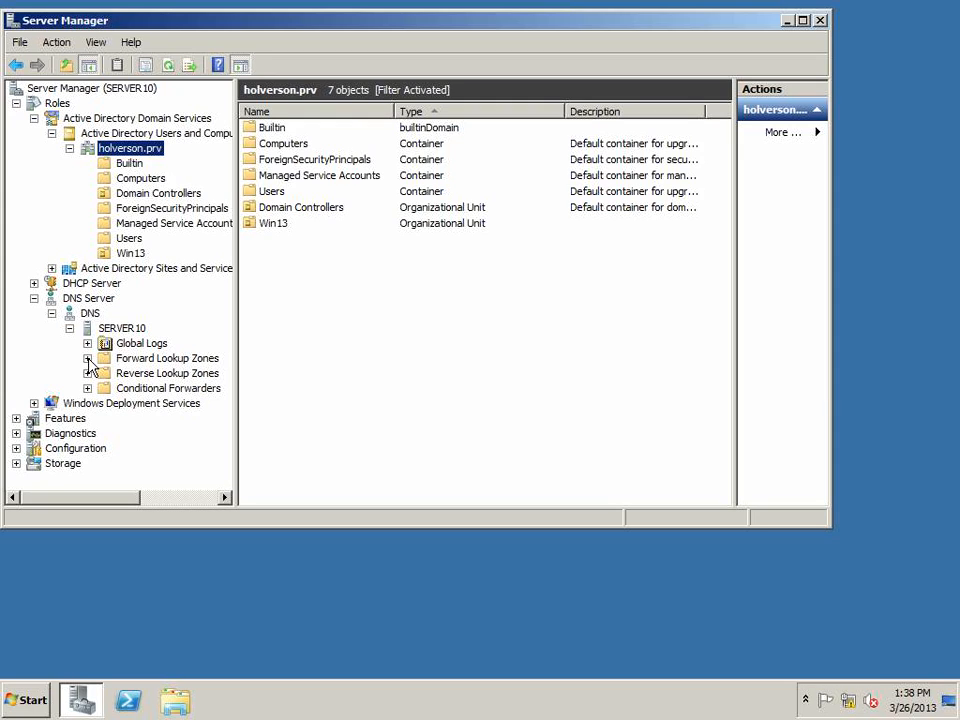
# Expand Forward Lookup Zones, open the holverson.prv zone and select its server10 and WKS001 host records
pyautogui.click(88, 358)
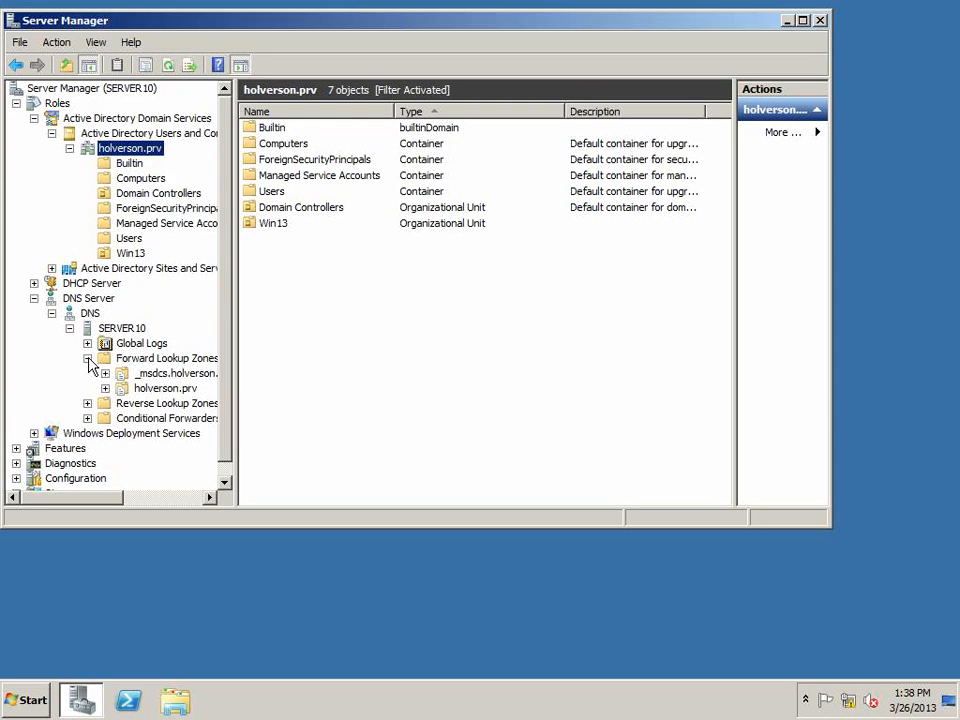
pyautogui.click(160, 362)
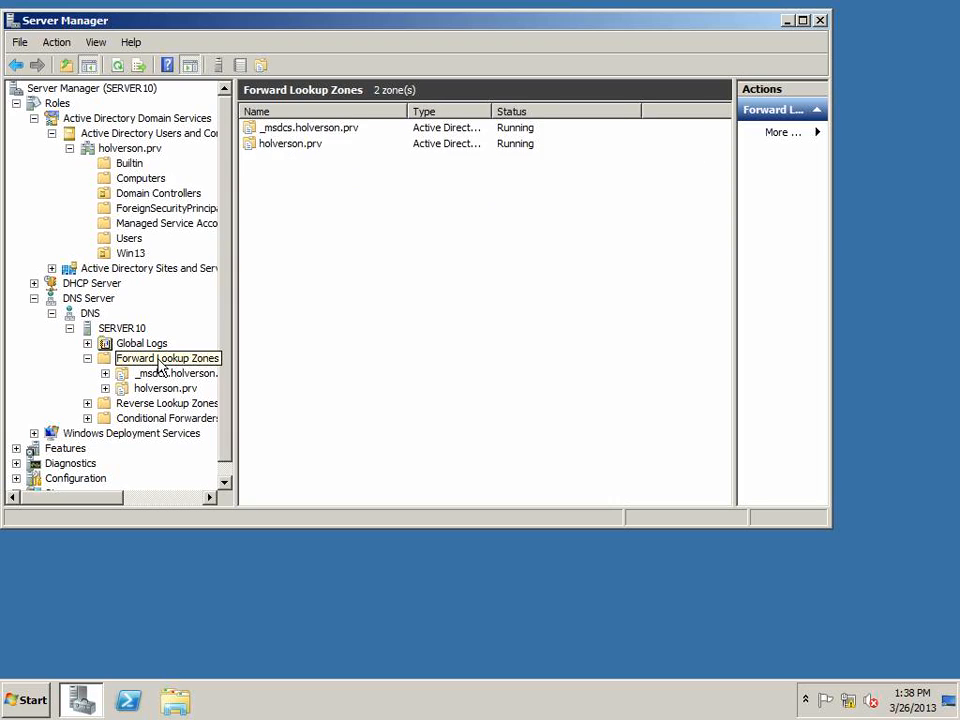
pyautogui.click(166, 390)
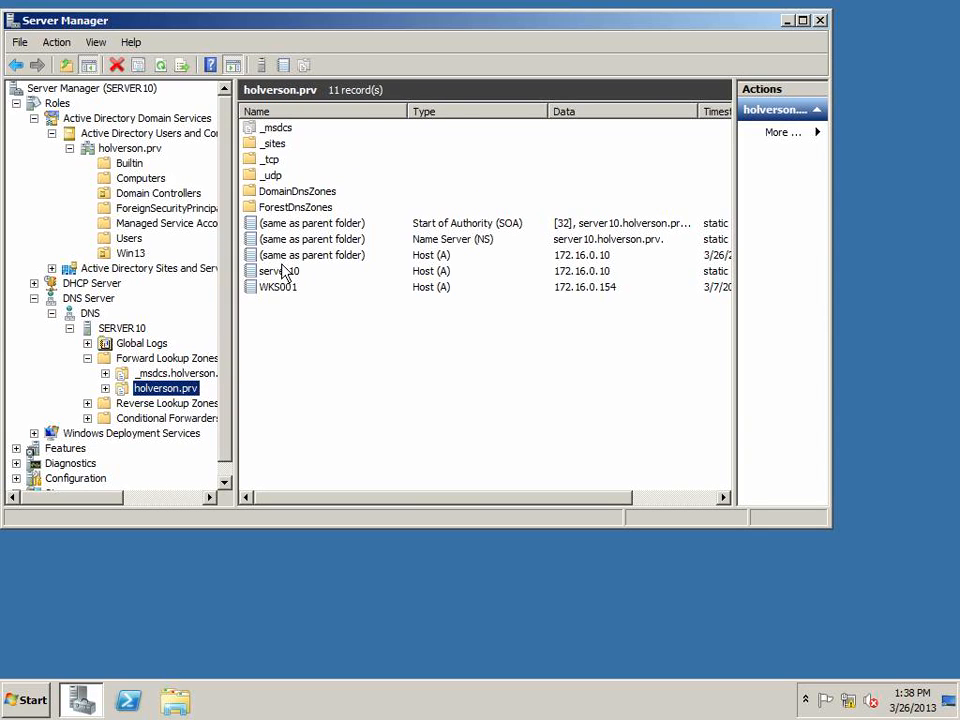
pyautogui.click(279, 271)
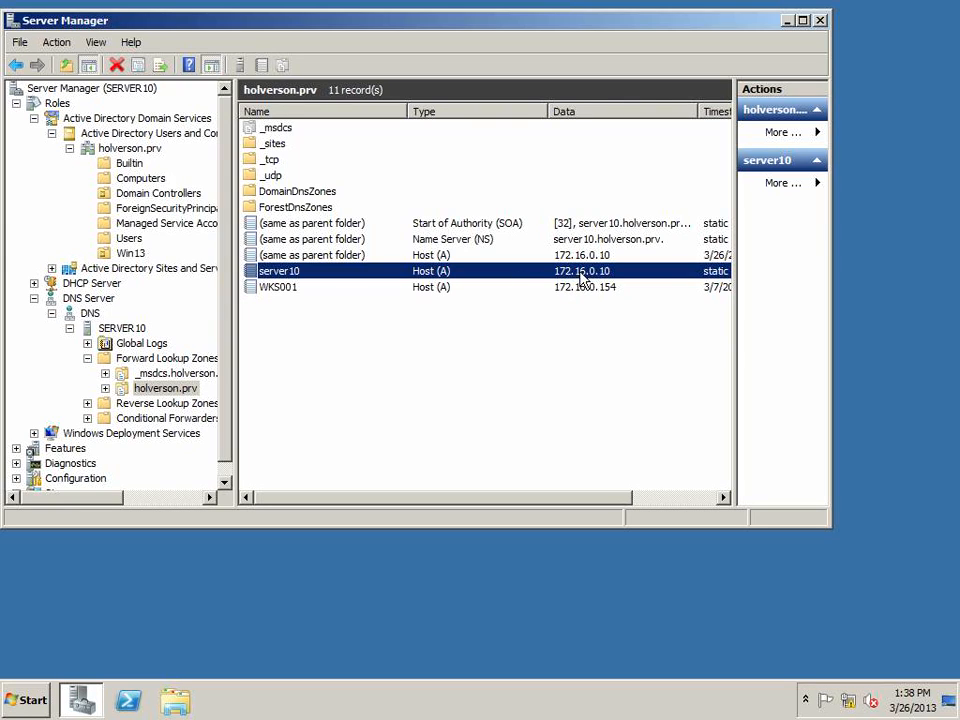
pyautogui.click(276, 290)
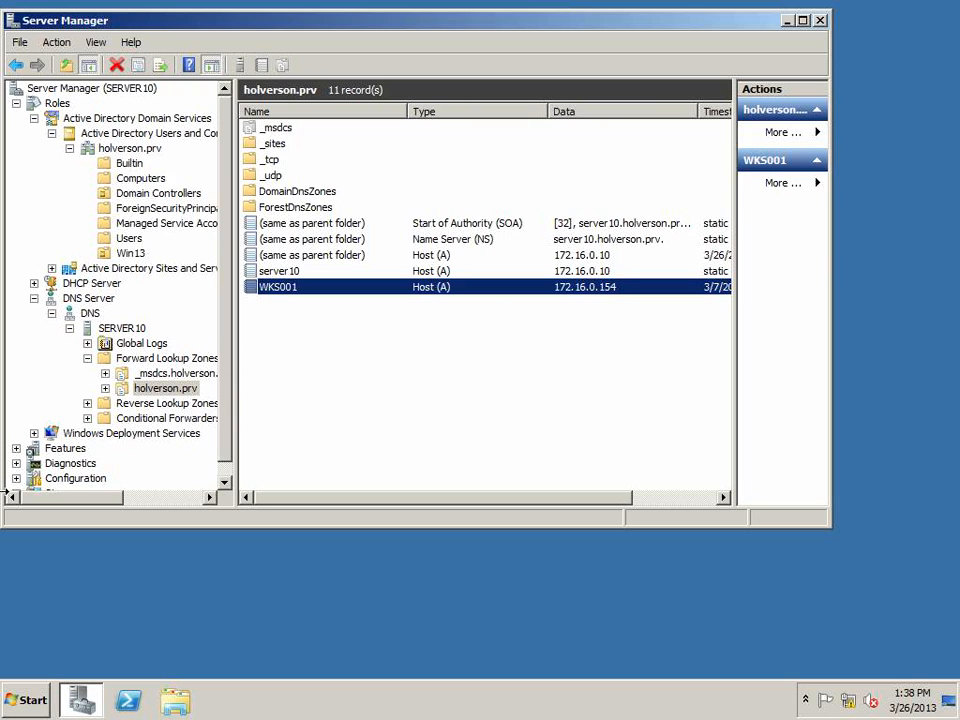
# Open a Command Prompt, run ipconfig /all and highlight the DNS Servers entries in the output
pyautogui.click(34, 702)
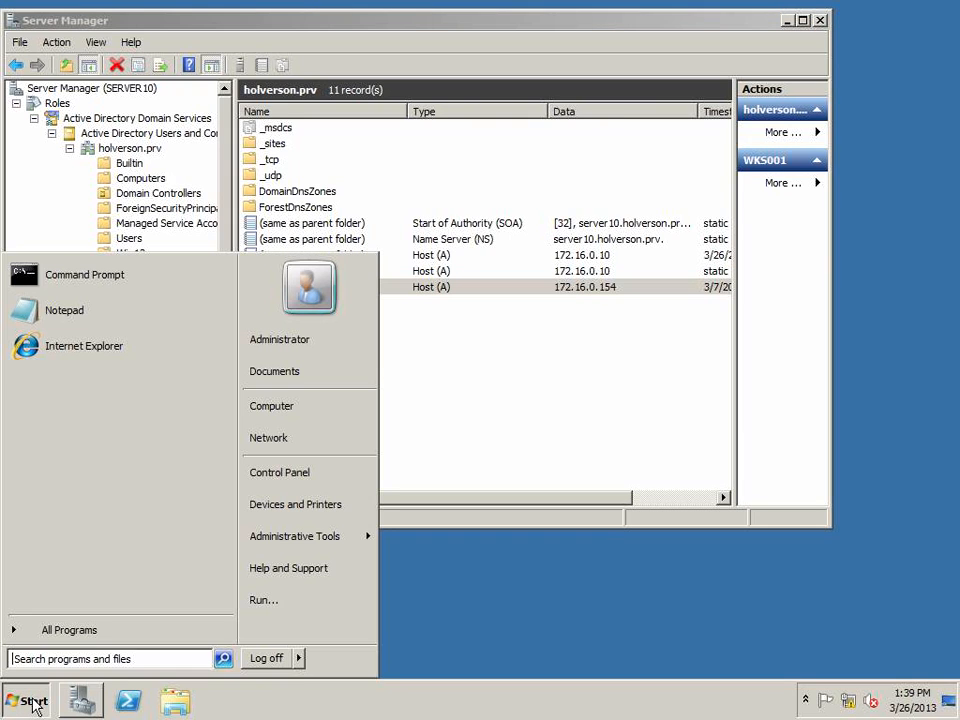
pyautogui.click(72, 283)
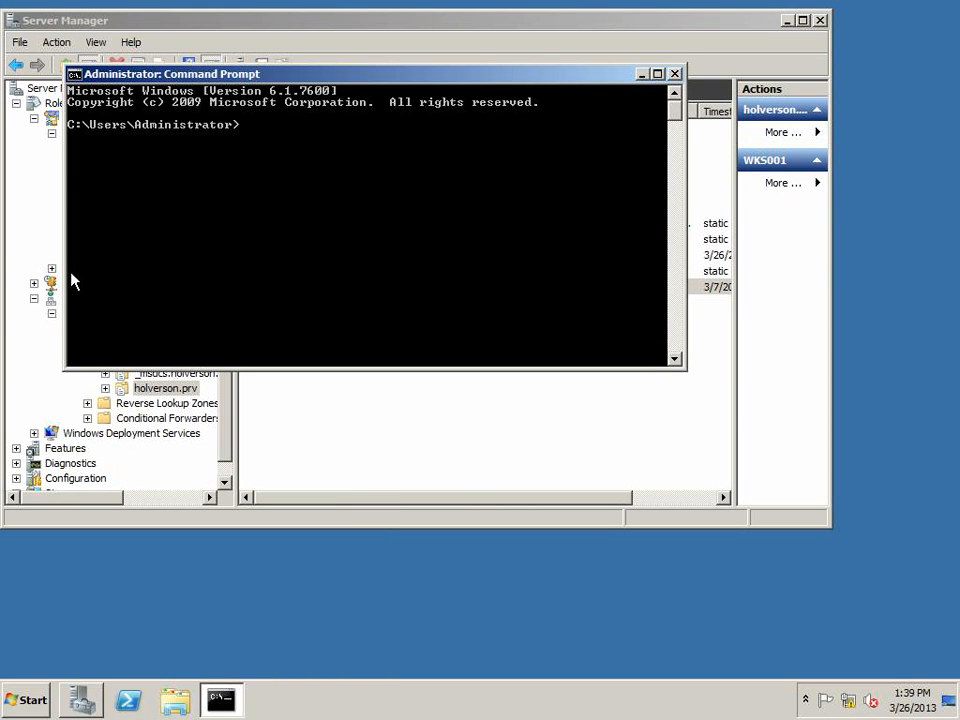
pyautogui.write('ipconfig /all')
pyautogui.press('Return')
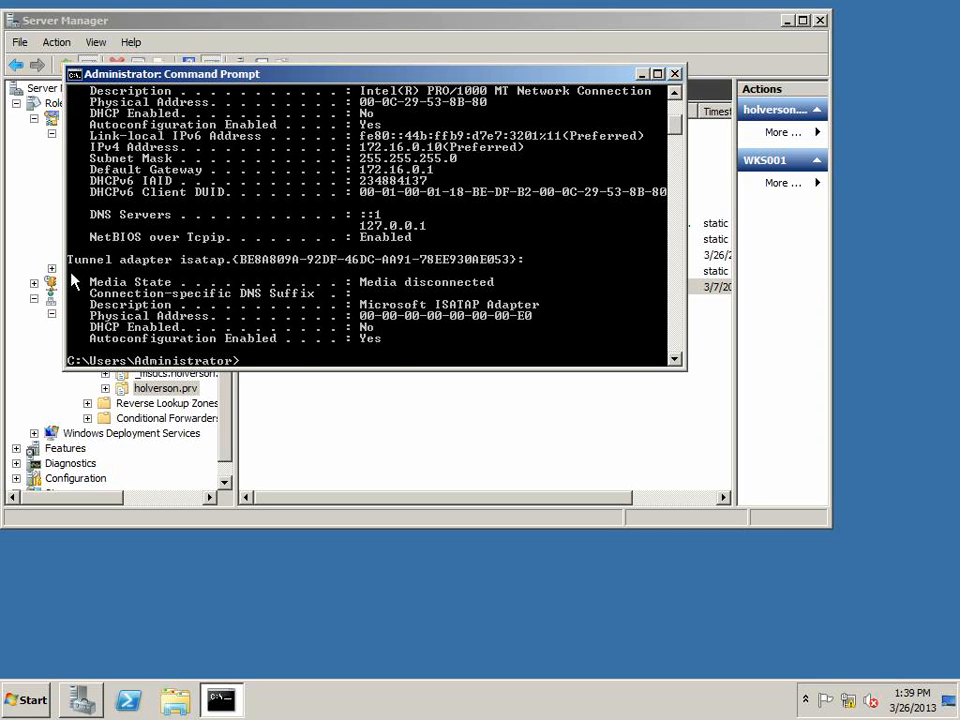
pyautogui.rightClick(380, 221)
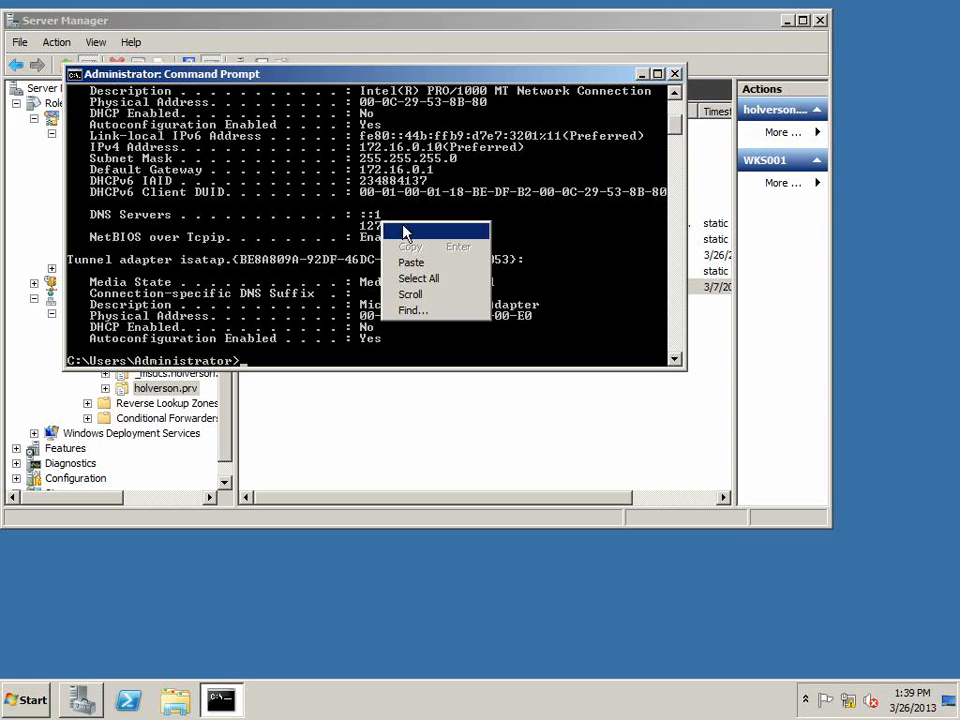
pyautogui.click(405, 228)
pyautogui.moveTo(427, 232); pyautogui.dragTo(88, 217)
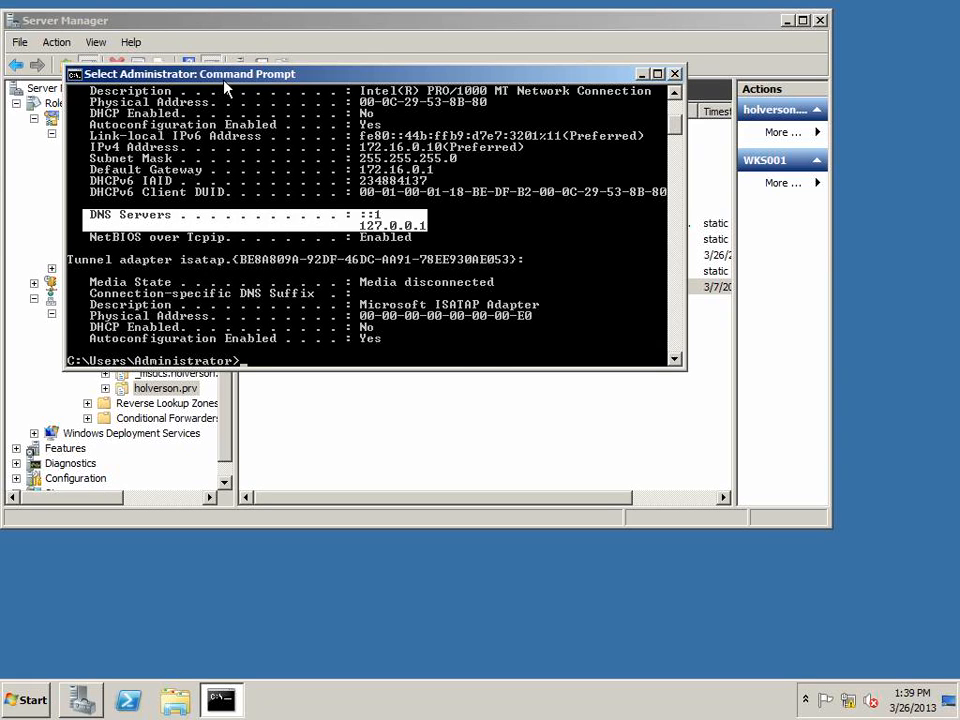
# Ping server10.holverson.prv and move the Command Prompt window lower on the screen
pyautogui.write('p')
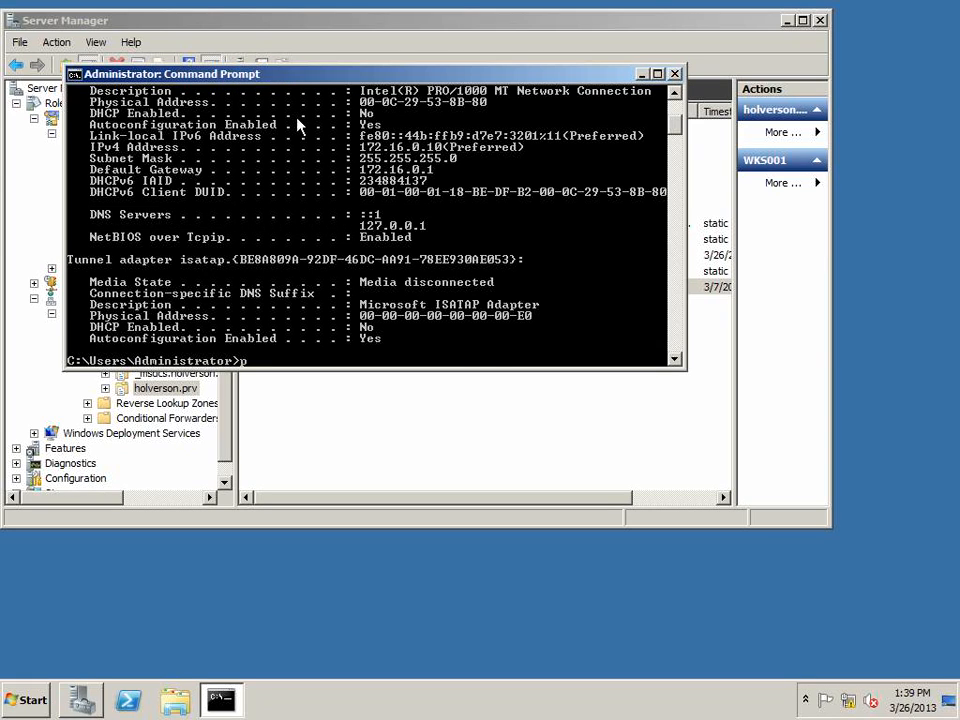
pyautogui.write('ing server10.holverson.prv')
pyautogui.press('Return')
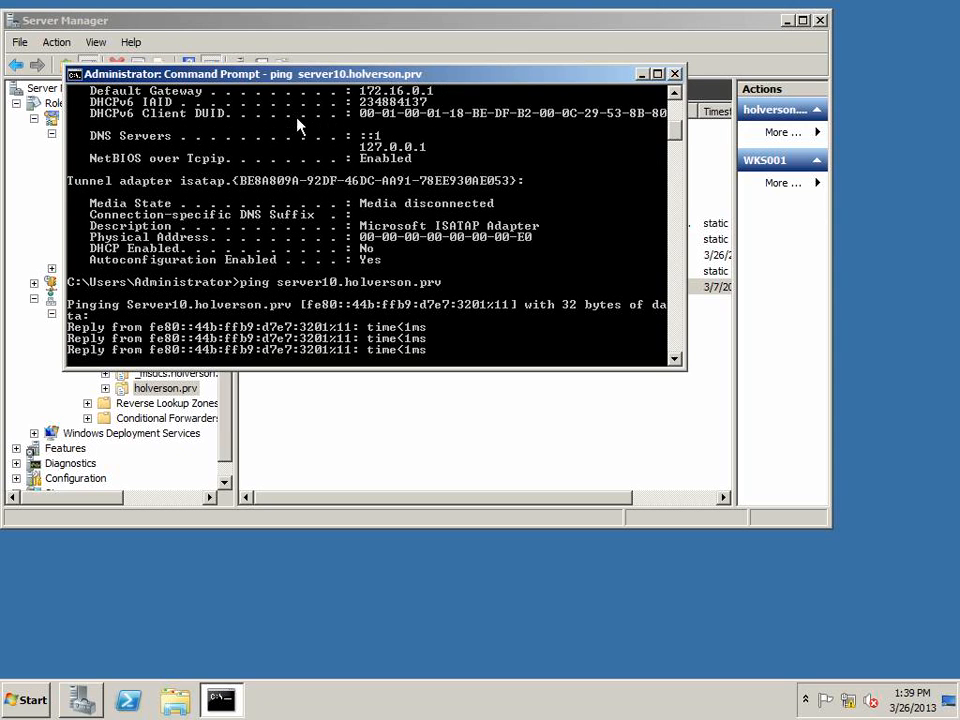
pyautogui.moveTo(315, 78); pyautogui.dragTo(411, 275)
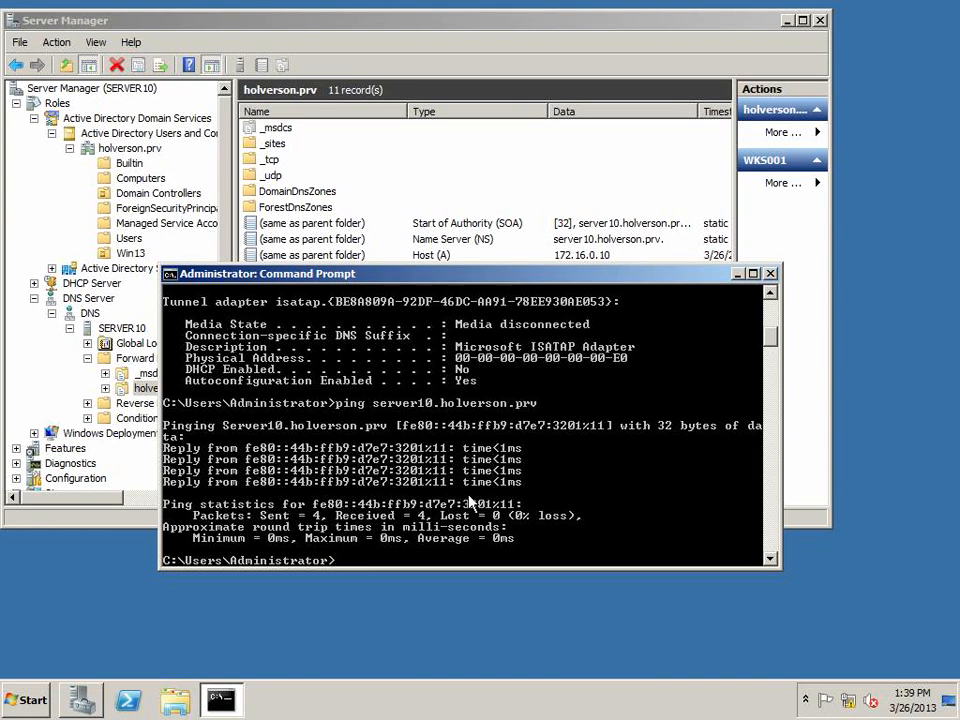
# Start nslookup, query server10.holverson.prv and highlight the returned address
pyautogui.write('nslookup')
pyautogui.press('Return')
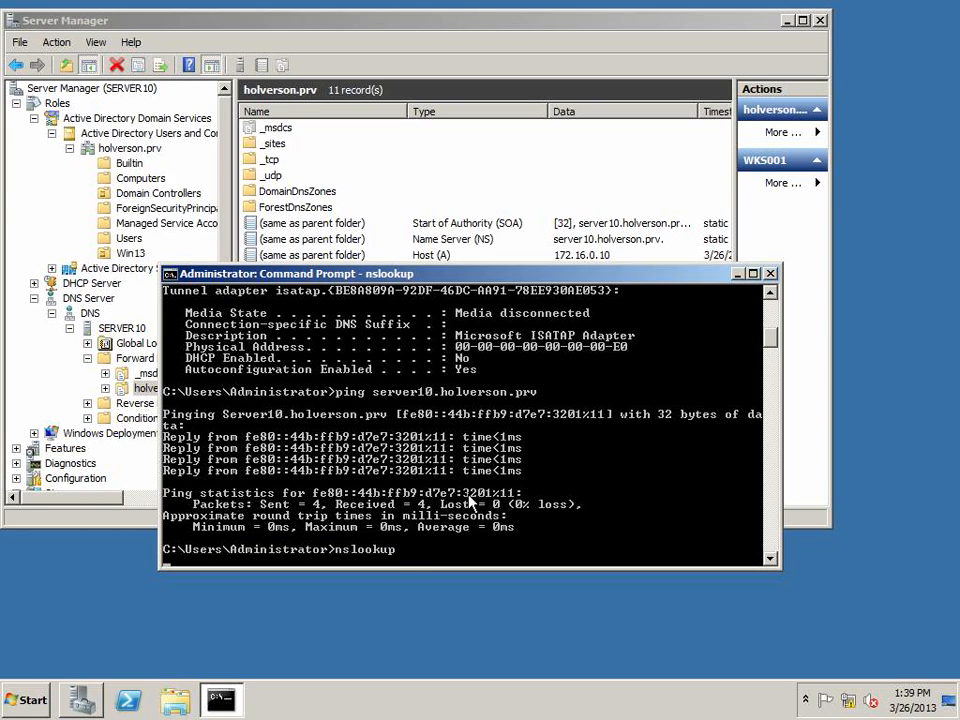
pyautogui.write('server10.holverson.prv')
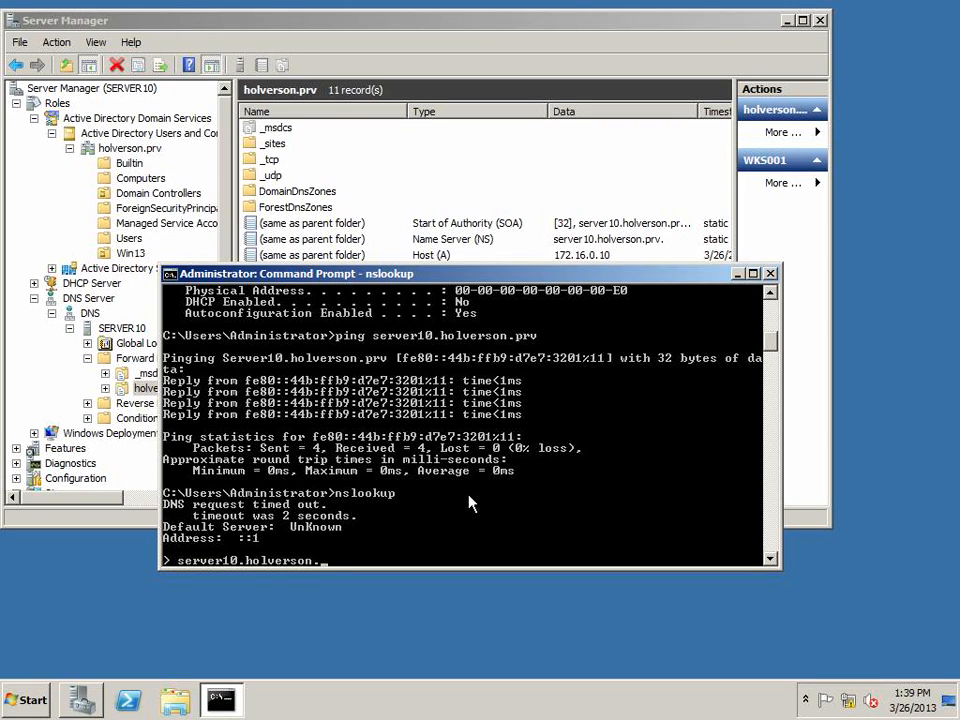
pyautogui.press('Return')
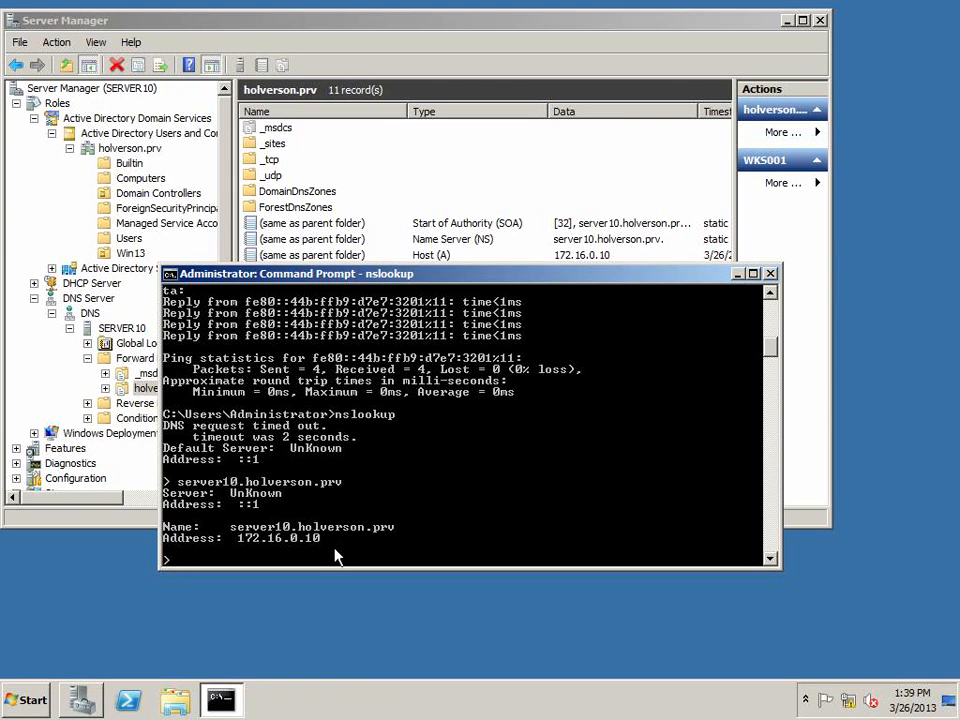
pyautogui.rightClick(310, 545)
pyautogui.click(325, 543)
pyautogui.moveTo(335, 538); pyautogui.dragTo(248, 545)
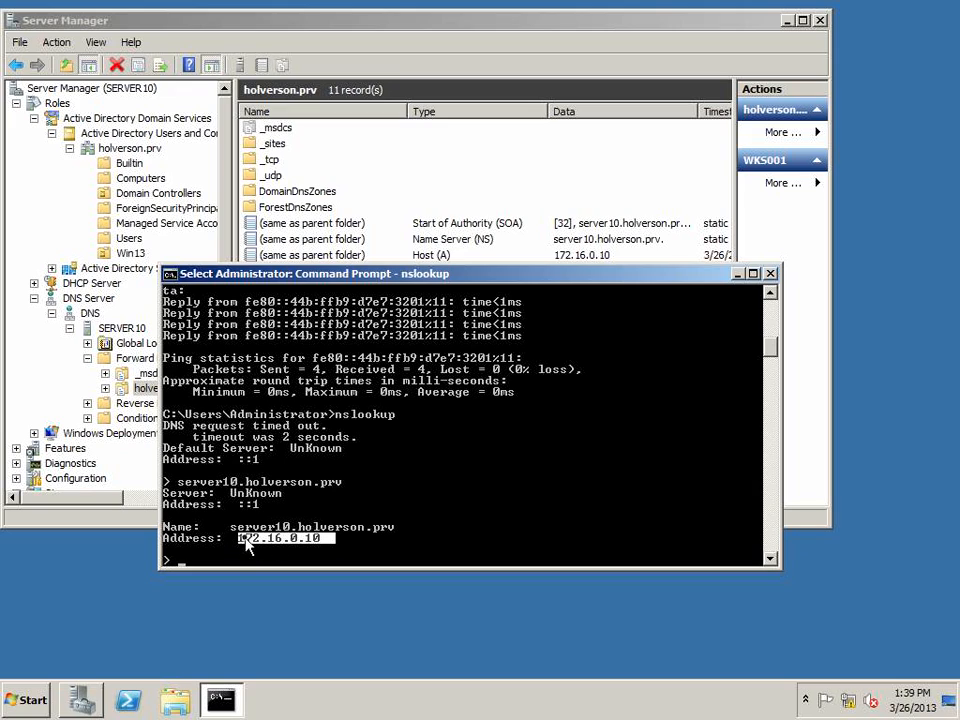
# Query wks001.holverson.prv in nslookup, highlight the returned name and address, and close the Command Prompt
pyautogui.click(430, 529)
pyautogui.write('wks')
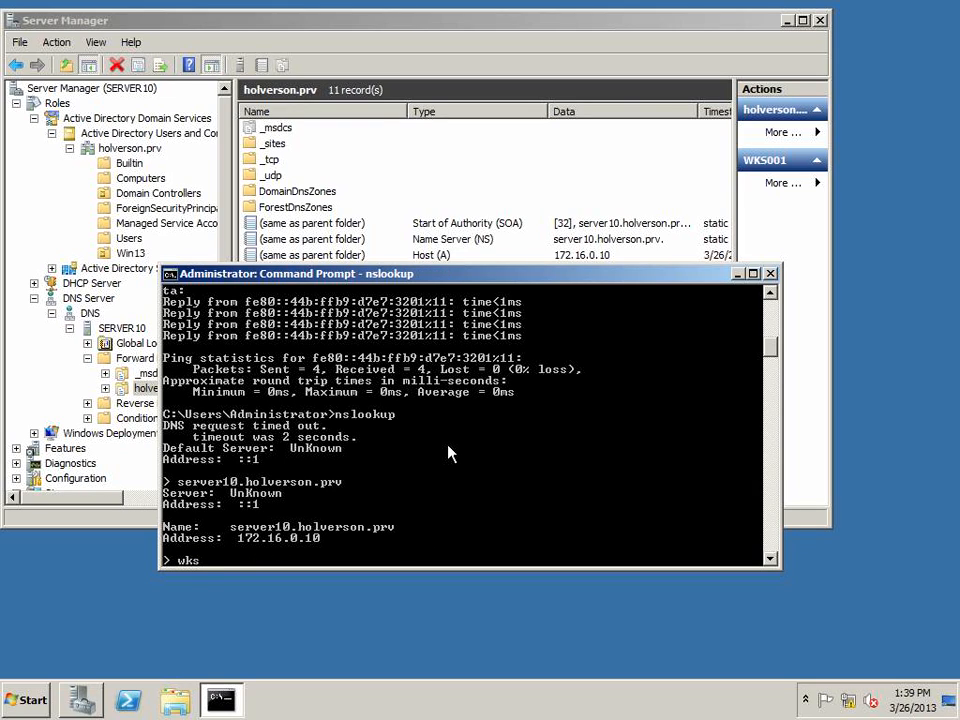
pyautogui.write('001.holverson.prv')
pyautogui.press('Return')
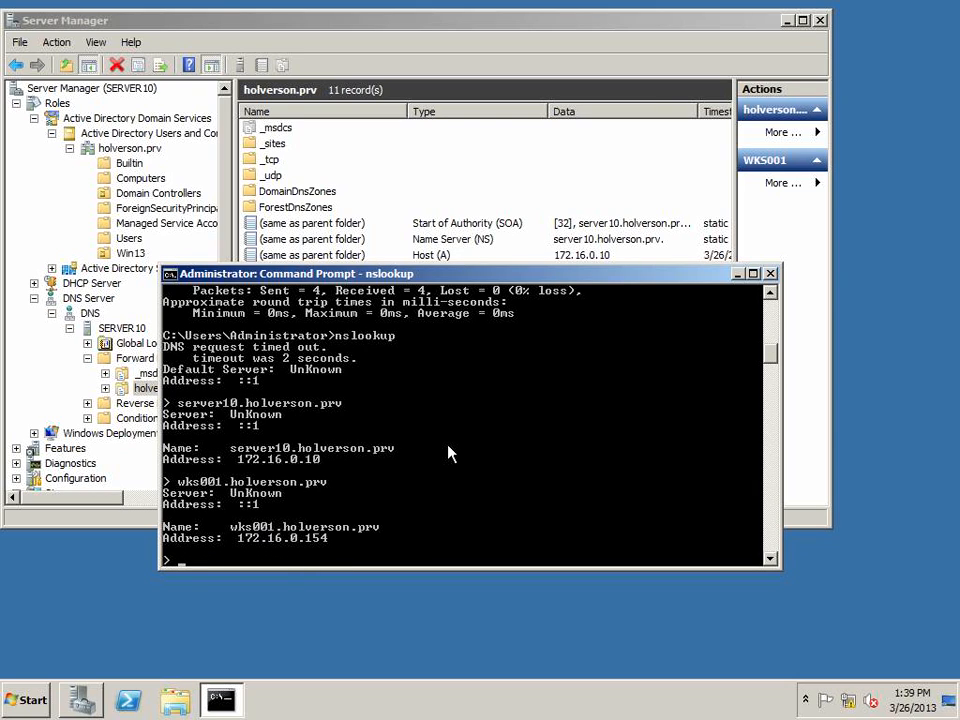
pyautogui.rightClick(329, 538)
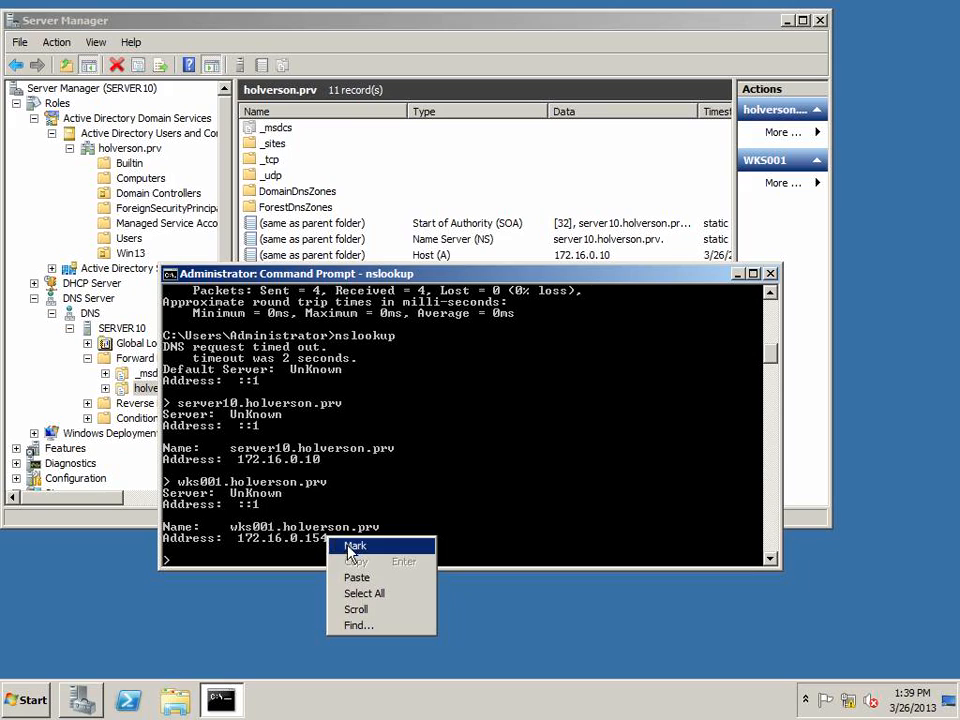
pyautogui.click(352, 548)
pyautogui.moveTo(375, 553); pyautogui.dragTo(148, 511)
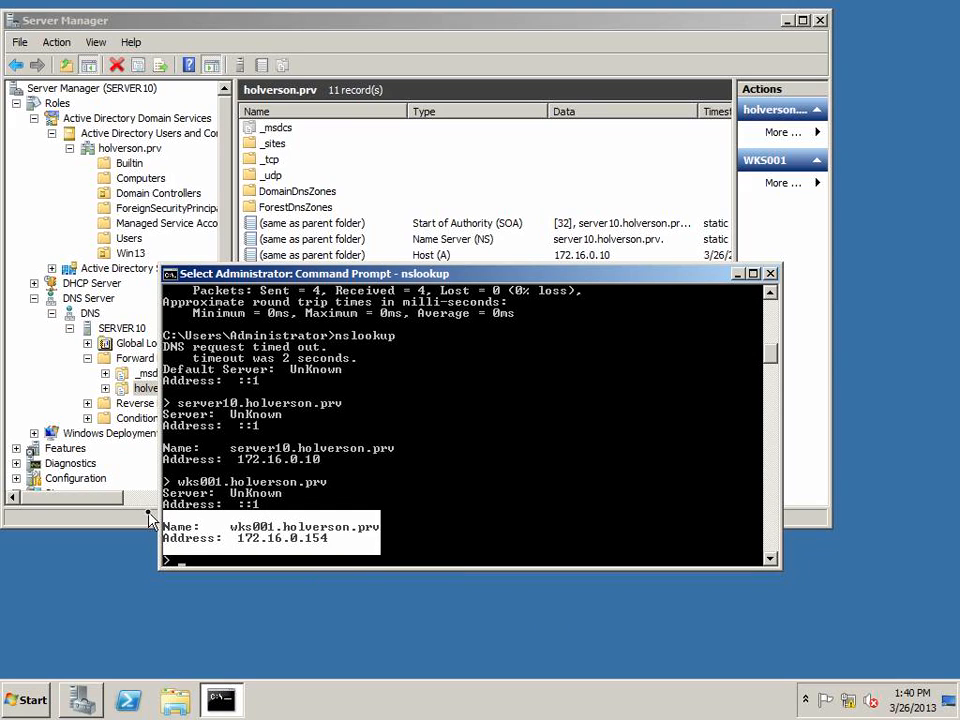
pyautogui.click(429, 516)
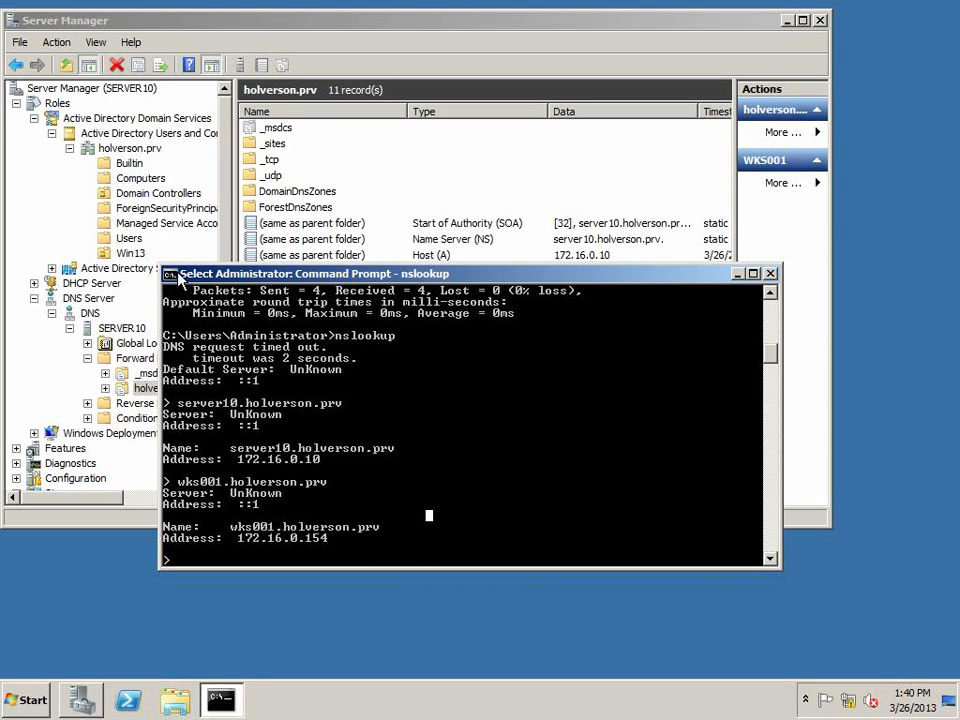
pyautogui.doubleClick(173, 274)
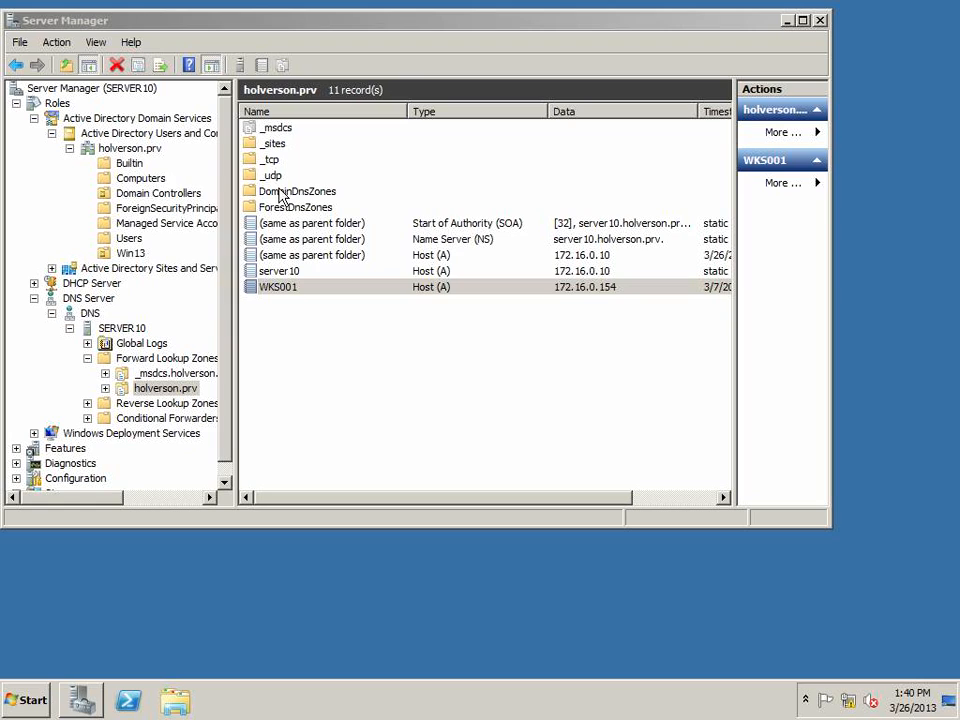
# Select all records in the holverson.prv zone, clear the selection, and select the SERVER10 DNS node
pyautogui.click(173, 391)
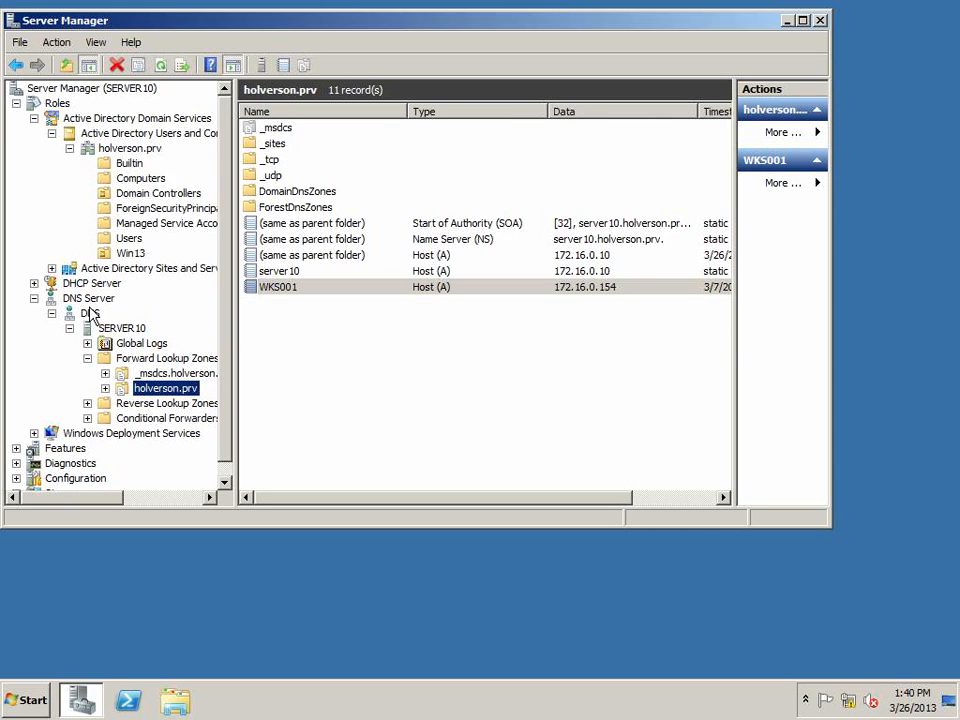
pyautogui.moveTo(333, 332); pyautogui.dragTo(254, 120)
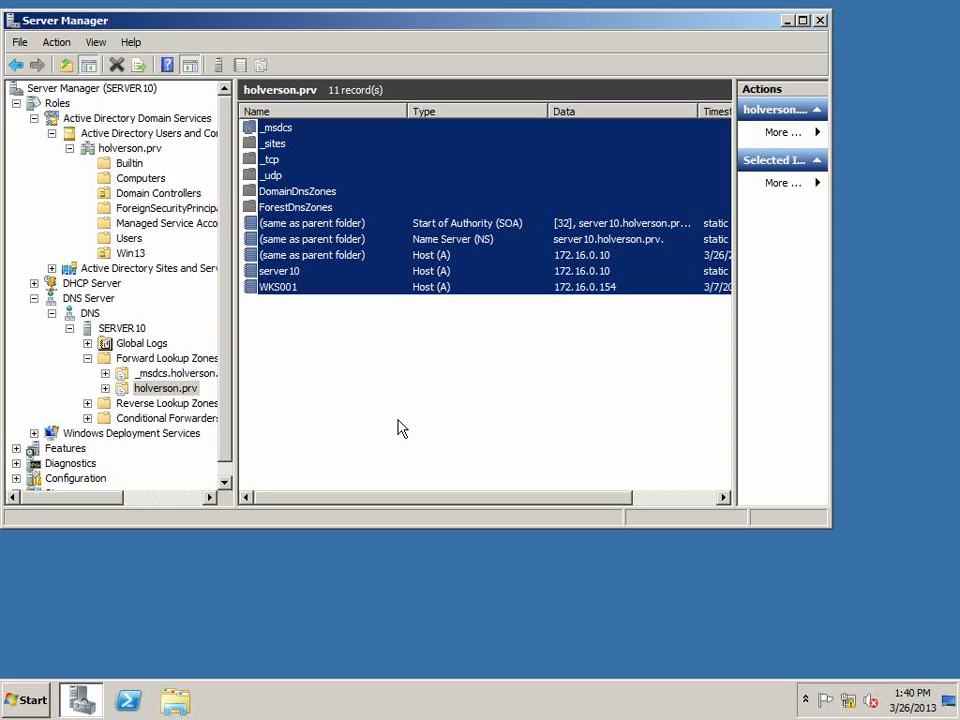
pyautogui.click(398, 428)
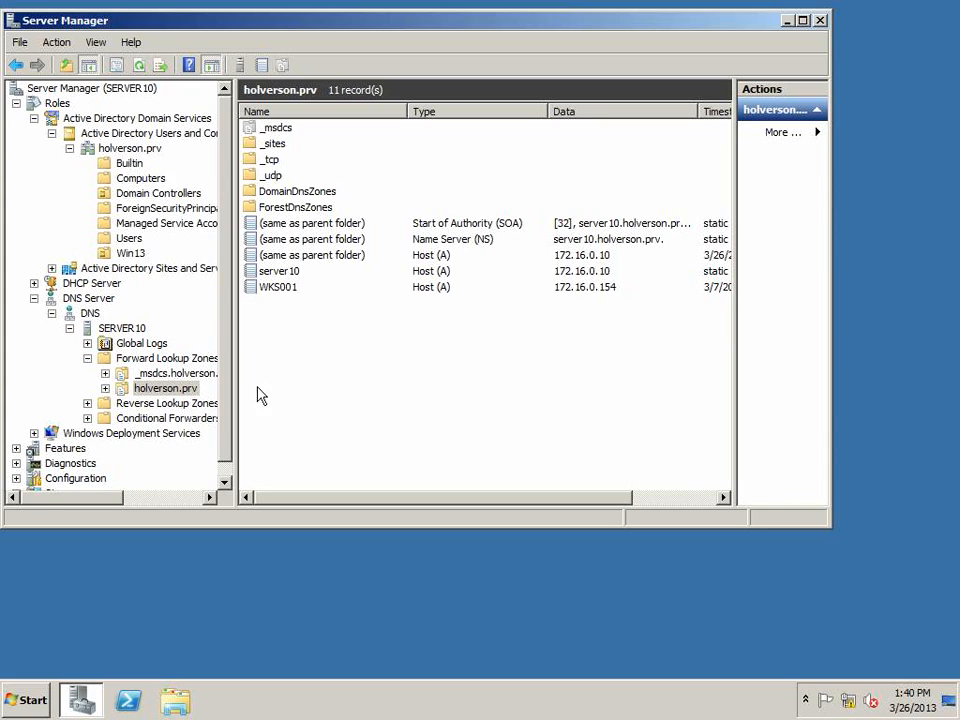
pyautogui.click(112, 328)
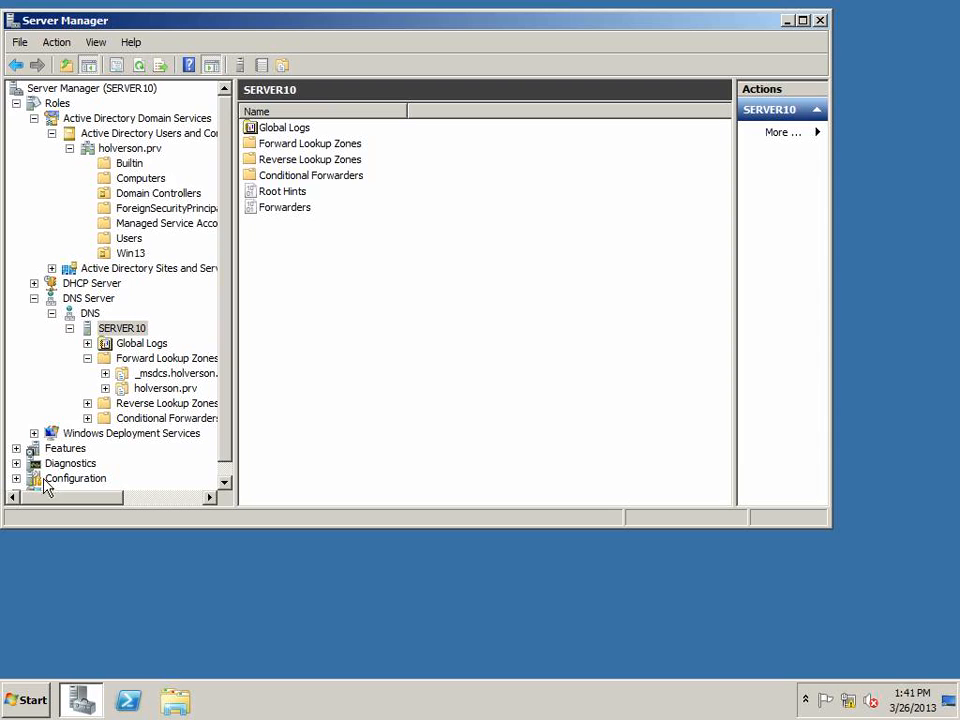
# Open a new Command Prompt, ping holverson.prv and move the window toward the lower right
pyautogui.click(25, 700)
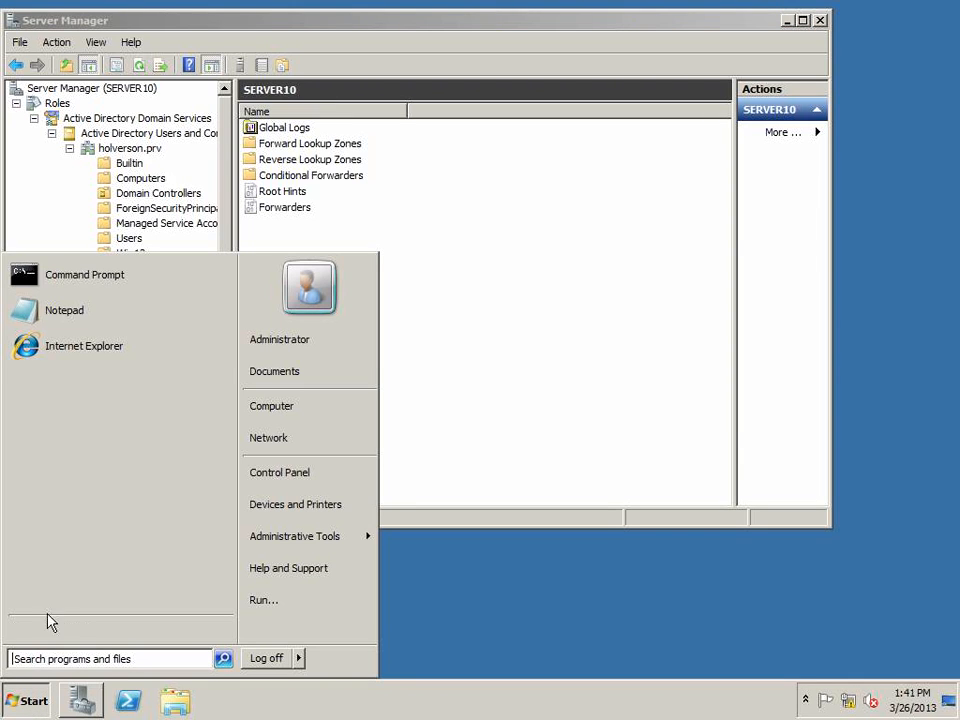
pyautogui.click(64, 280)
pyautogui.write('ping holverson.prv')
pyautogui.press('Return')
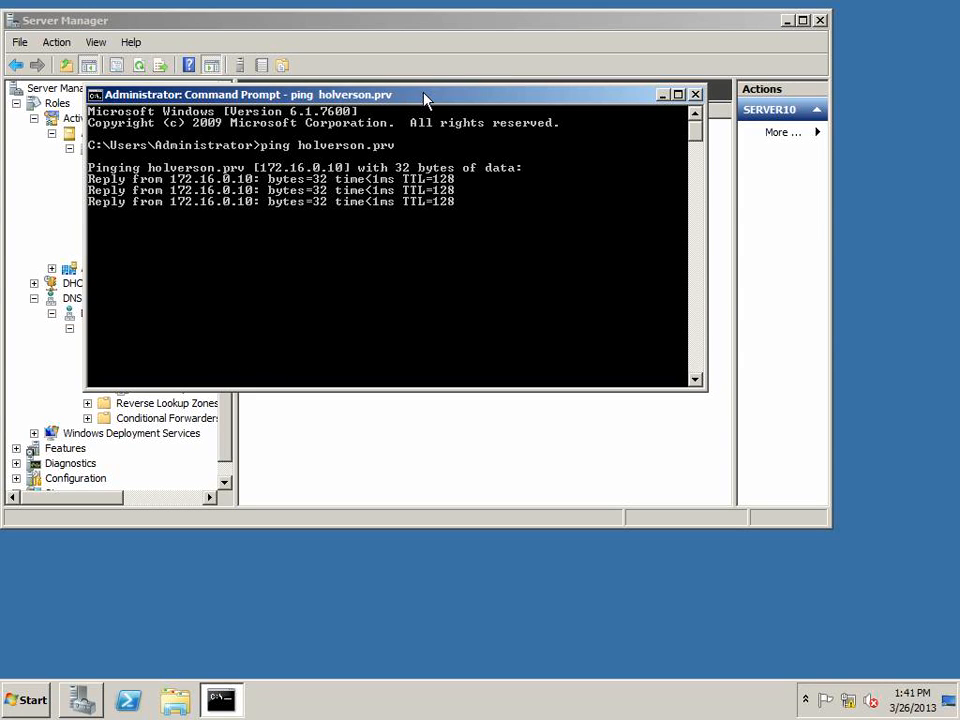
pyautogui.moveTo(429, 96); pyautogui.dragTo(625, 325)
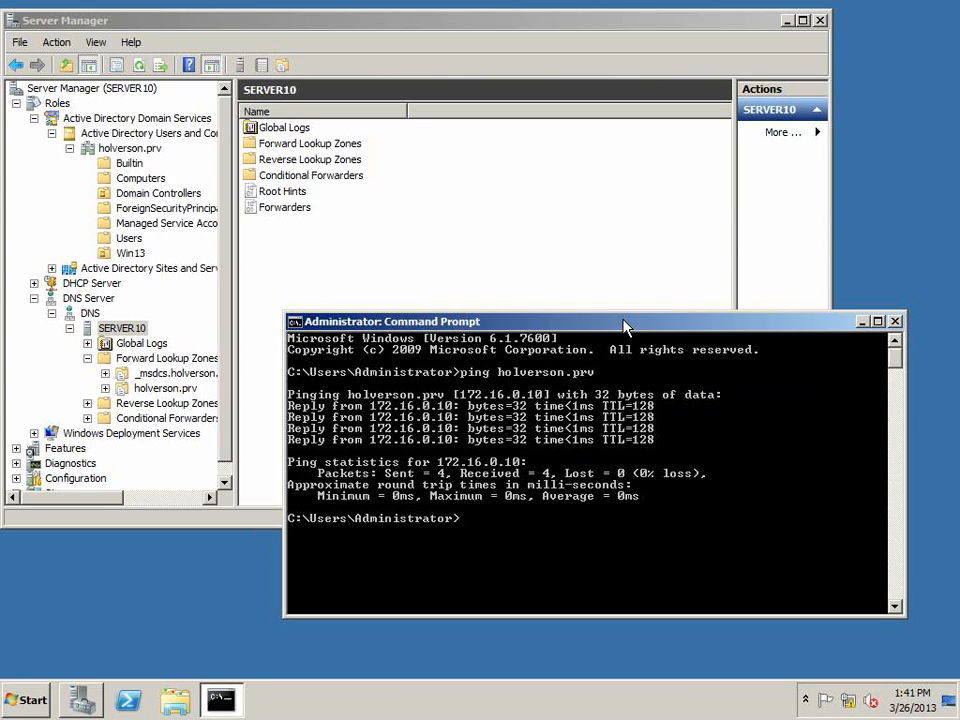
# Highlight the 172.16.0.10 address in the first ping reply
pyautogui.rightClick(448, 417)
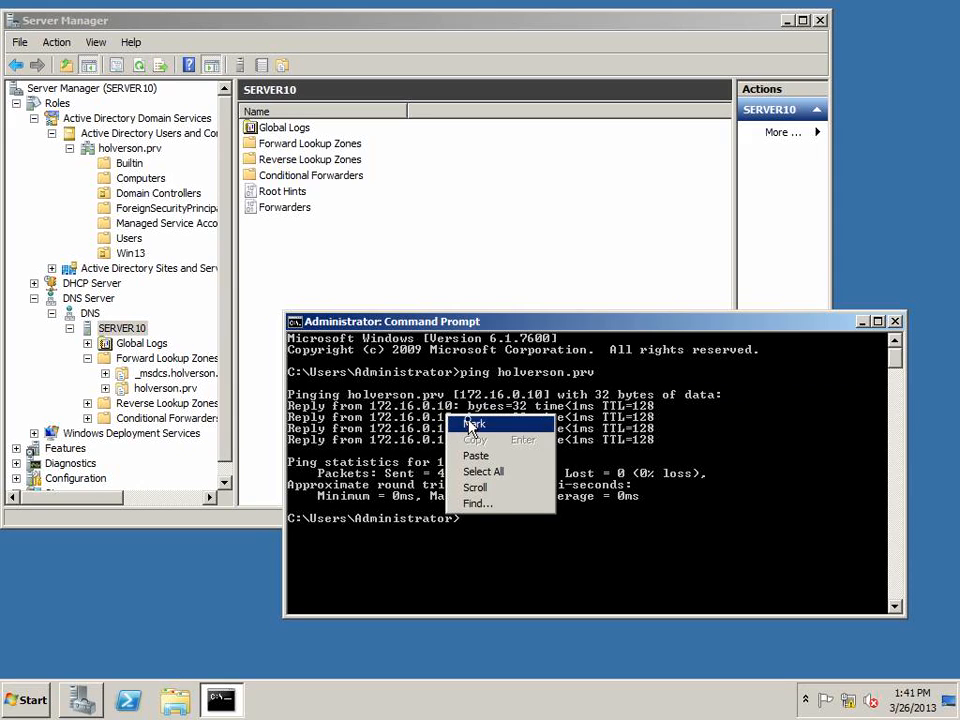
pyautogui.click(472, 425)
pyautogui.moveTo(451, 410); pyautogui.dragTo(378, 414)
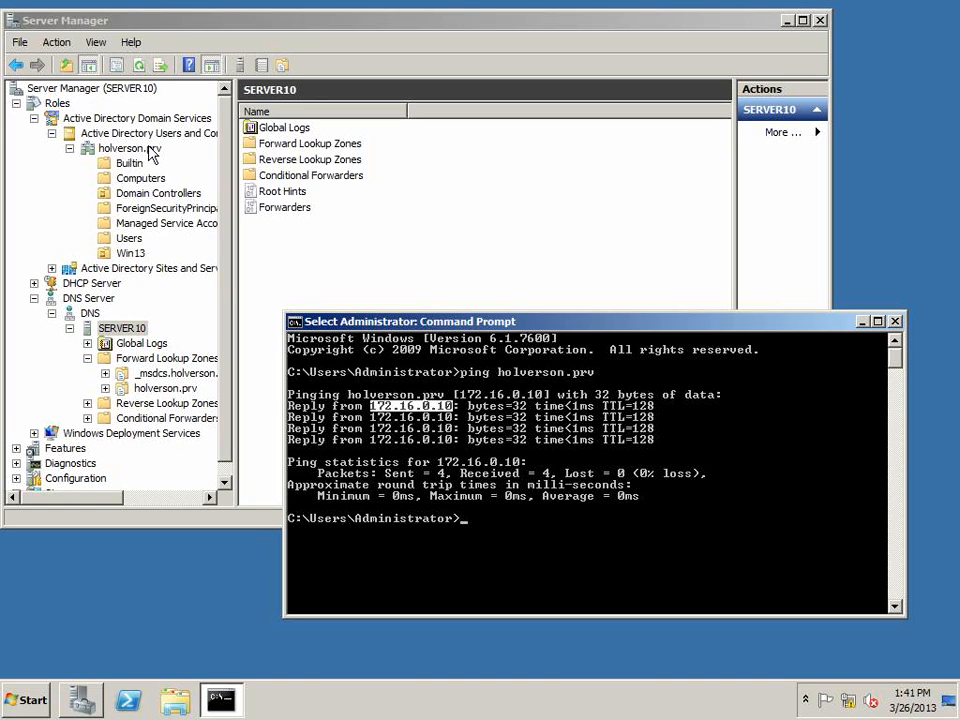
# Return to the holverson.prv zone and select the server10 and parent-folder host records
pyautogui.click(155, 390)
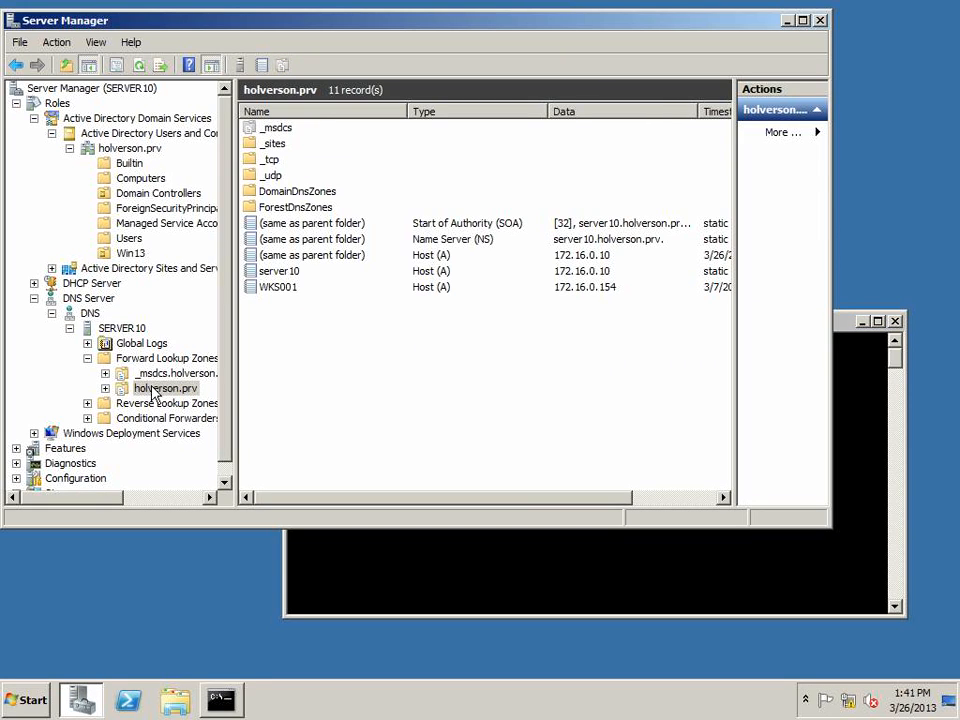
pyautogui.click(280, 272)
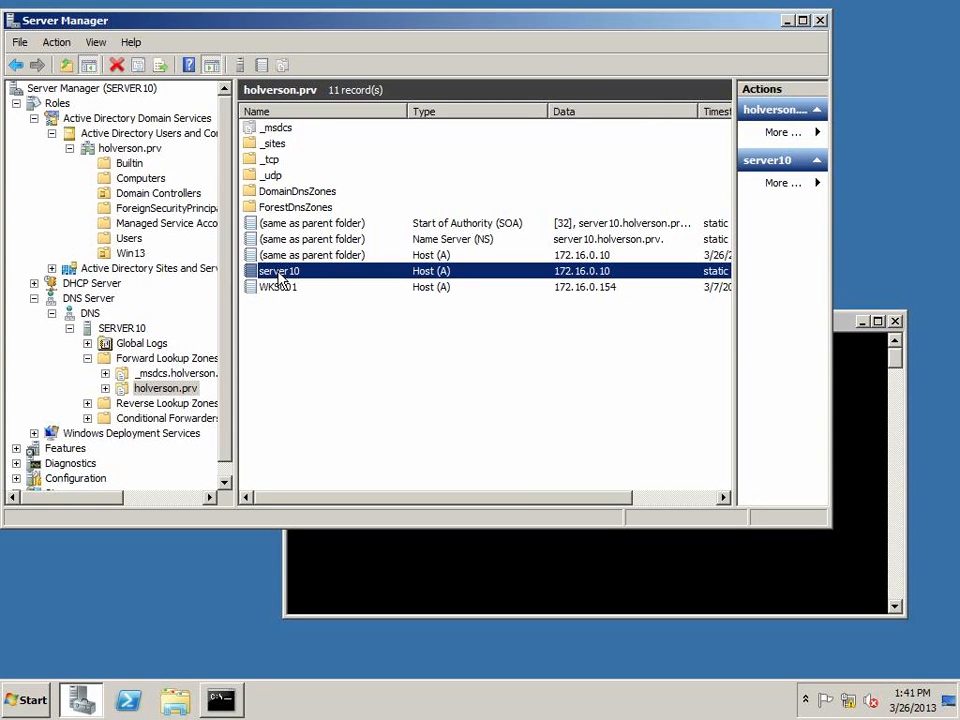
pyautogui.click(282, 258)
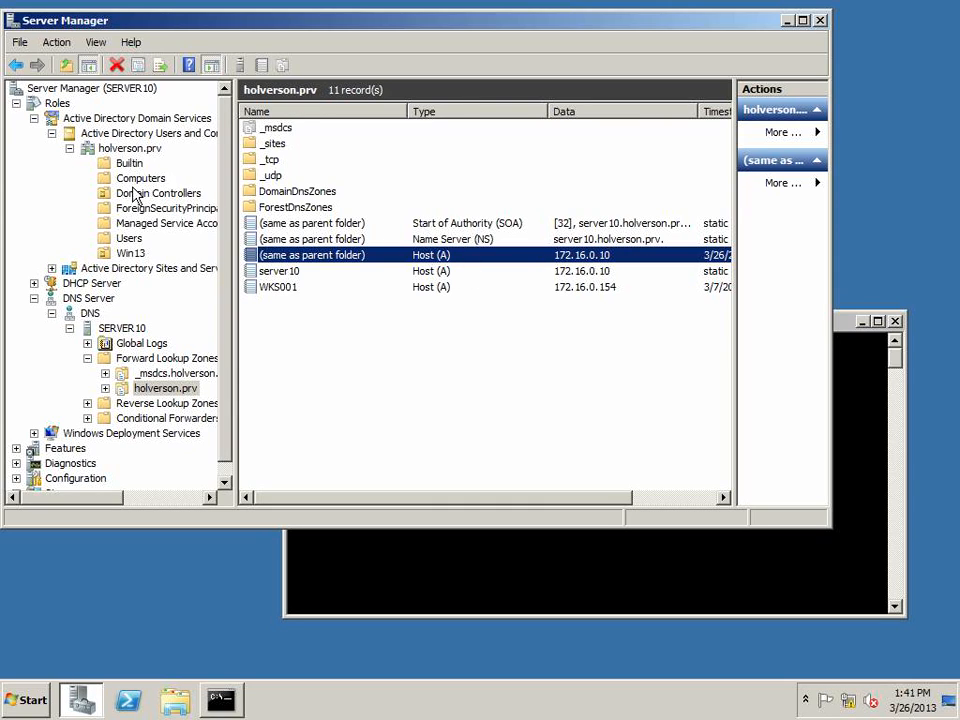
# Select the holverson.prv domain in Active Directory Users and Computers and ping server10 from the Command Prompt
pyautogui.click(122, 149)
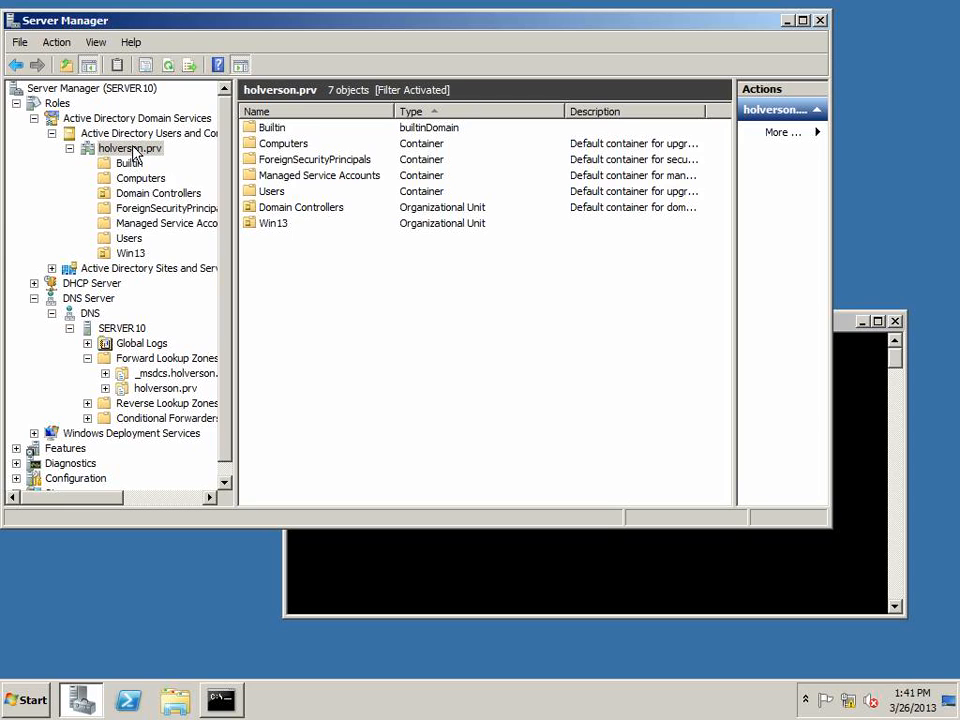
pyautogui.click(441, 555)
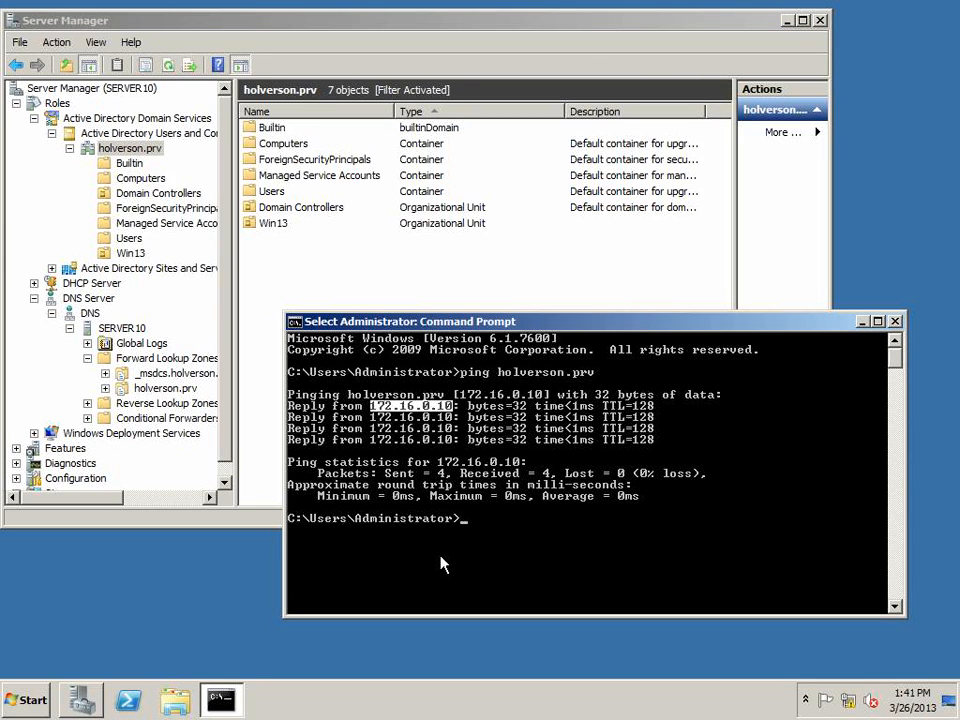
pyautogui.write('ping server10')
pyautogui.press('Return')
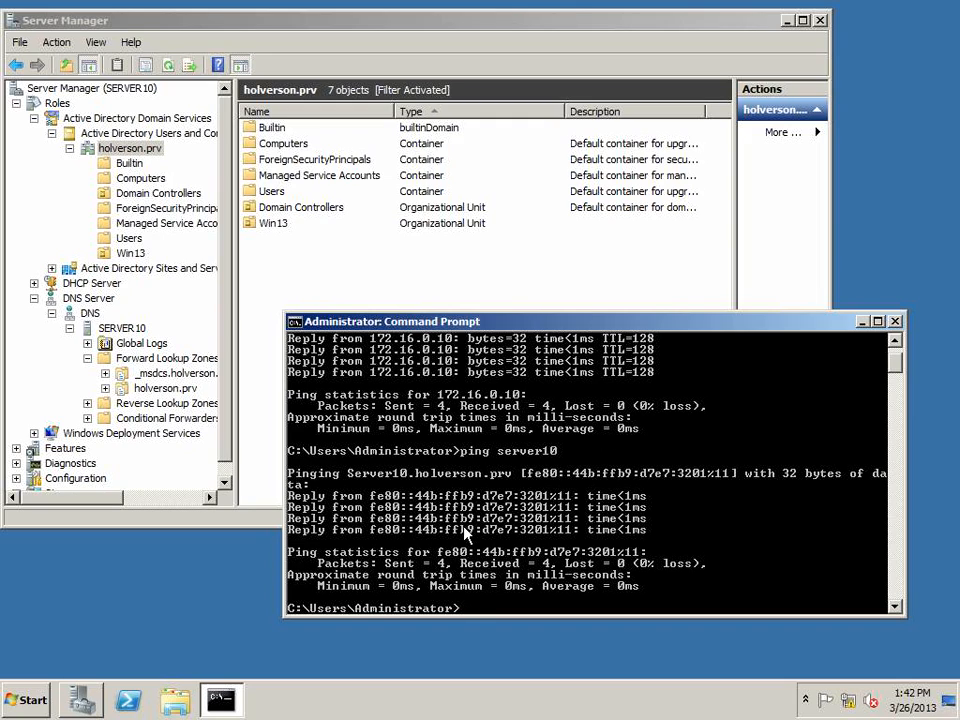
# Highlight the server10 name and the holverson.prv suffix in the ping output
pyautogui.rightClick(484, 394)
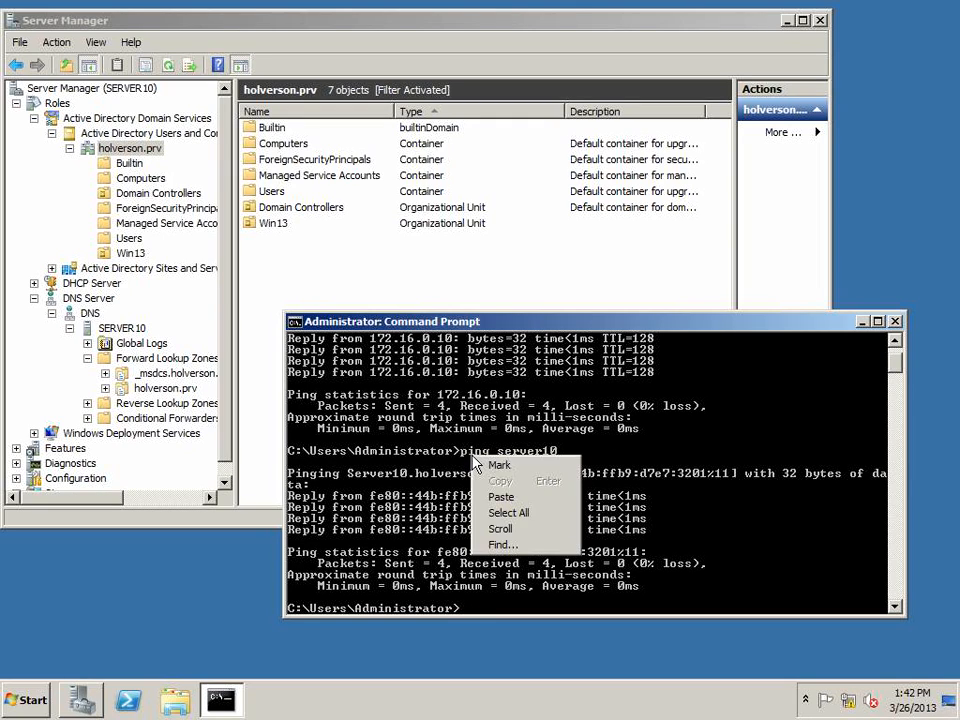
pyautogui.click(500, 403)
pyautogui.moveTo(462, 451); pyautogui.dragTo(553, 456)
pyautogui.rightClick(554, 450)
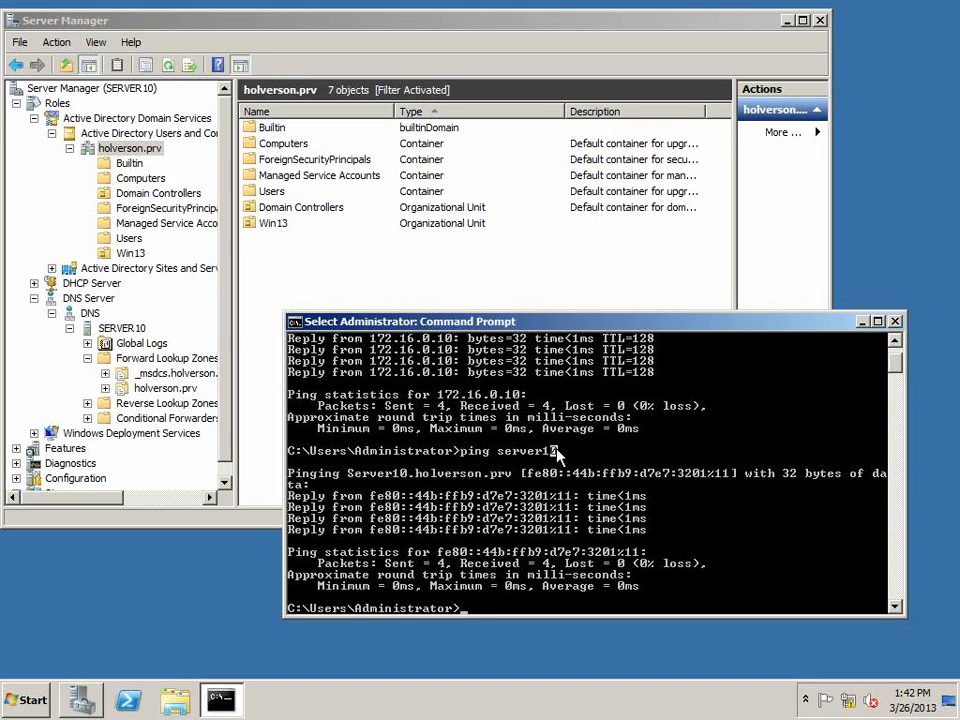
pyautogui.moveTo(499, 451); pyautogui.dragTo(645, 456)
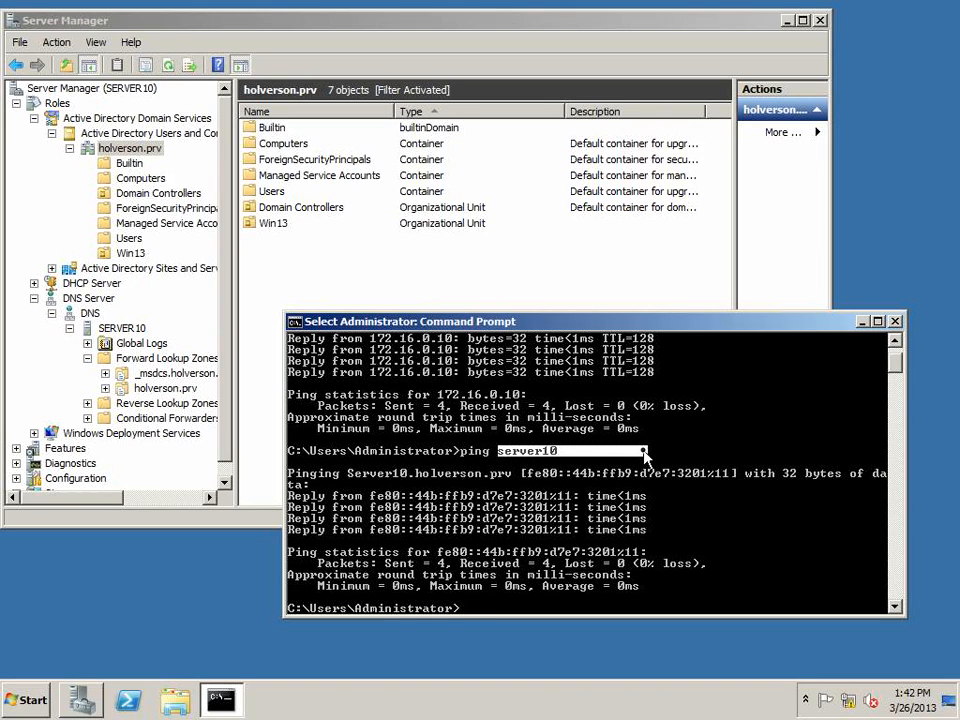
pyautogui.click(550, 450)
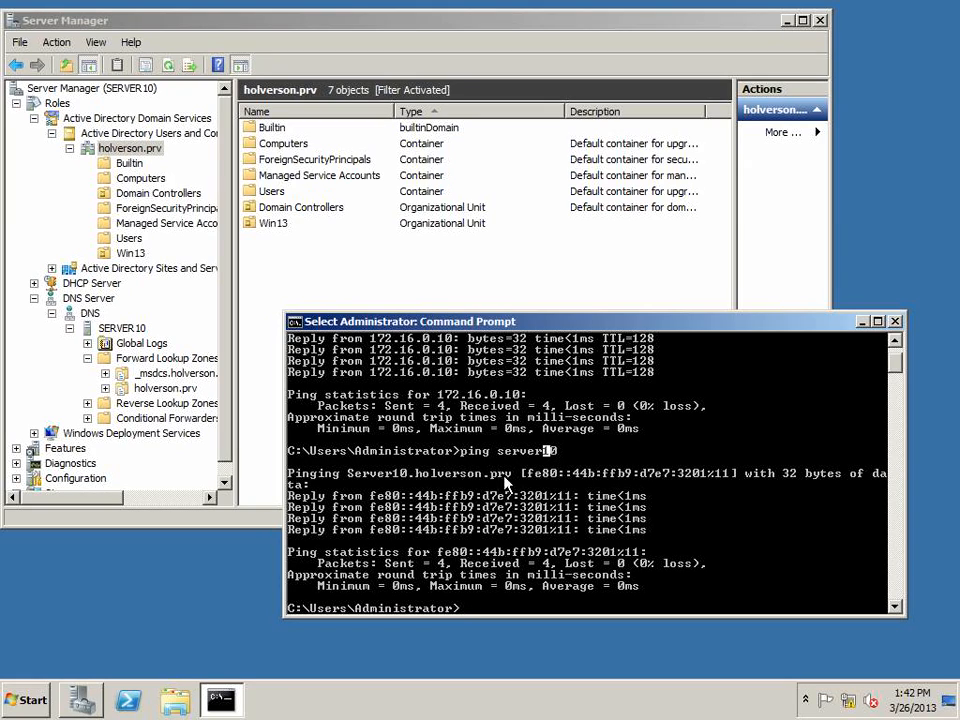
pyautogui.moveTo(413, 472); pyautogui.dragTo(508, 472)
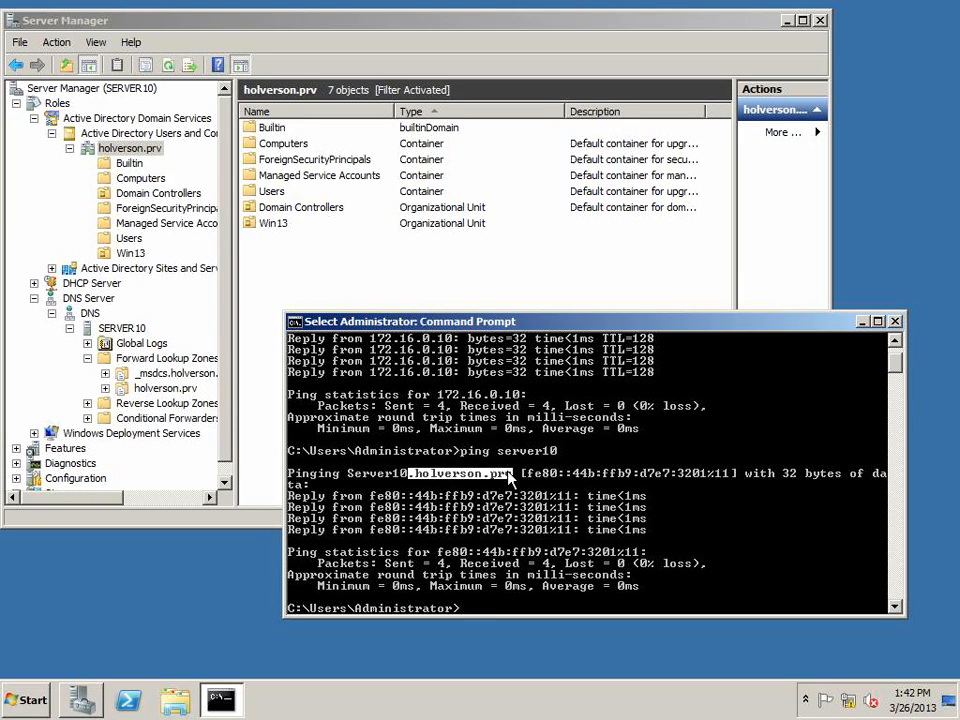
pyautogui.moveTo(508, 473); pyautogui.dragTo(514, 473)
# Run ipconfig /all and scroll back to the local area connection details
pyautogui.press('Return')
pyautogui.write('ipconfig')
pyautogui.write('l')
pyautogui.press('Return')
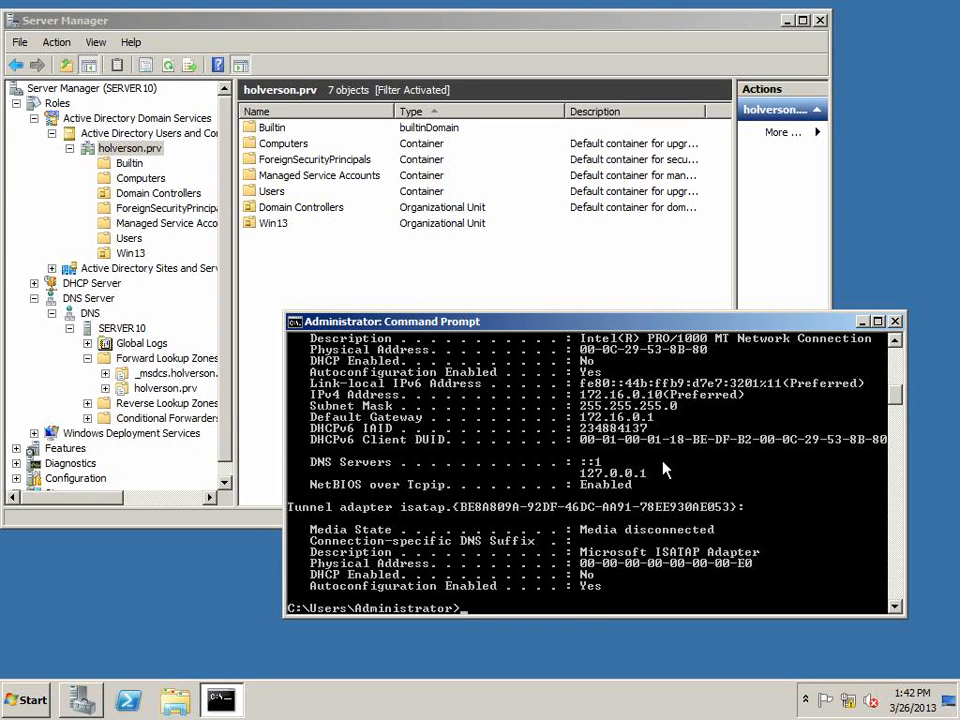
pyautogui.scroll(1, 662, 464)
pyautogui.scroll(1, 661, 461)
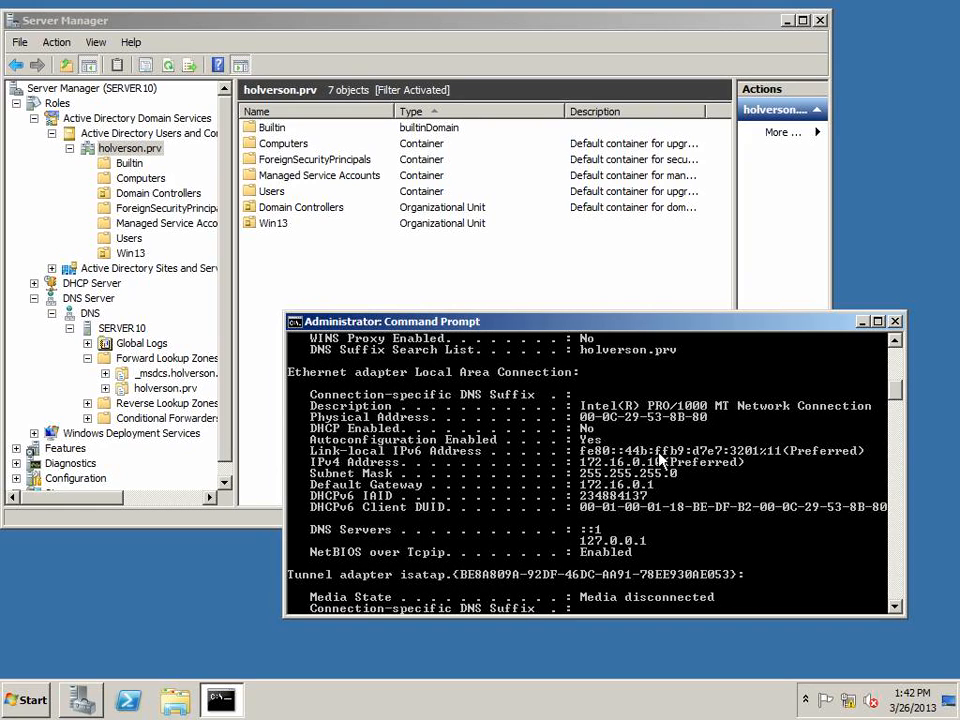
# Highlight the DNS Suffix Search List entry holverson.prv in the ipconfig output
pyautogui.rightClick(663, 352)
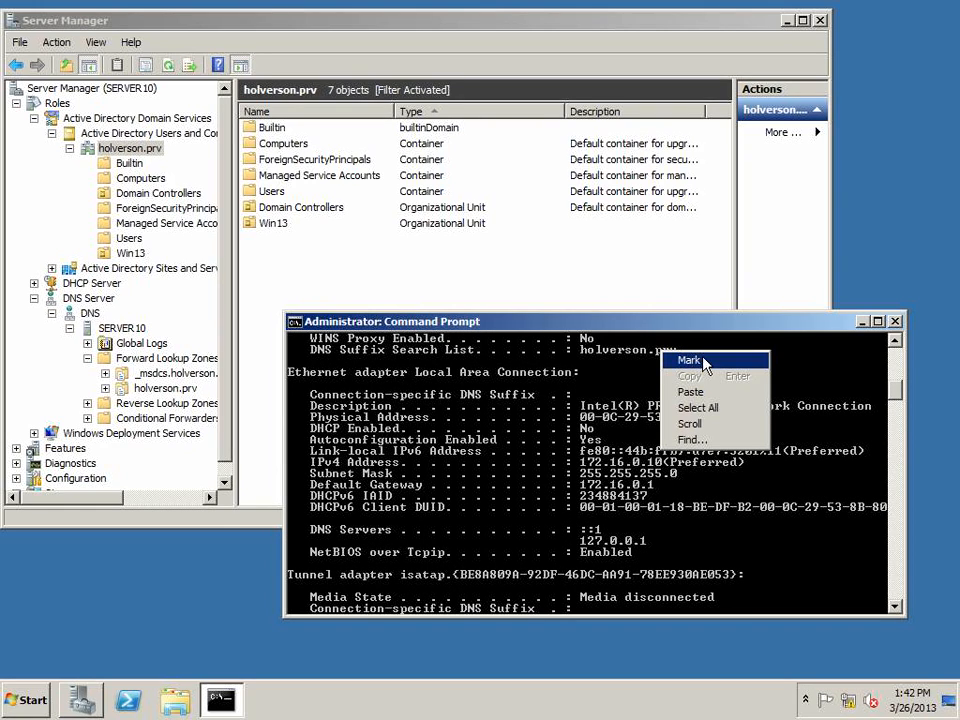
pyautogui.click(690, 360)
pyautogui.moveTo(304, 349); pyautogui.dragTo(722, 360)
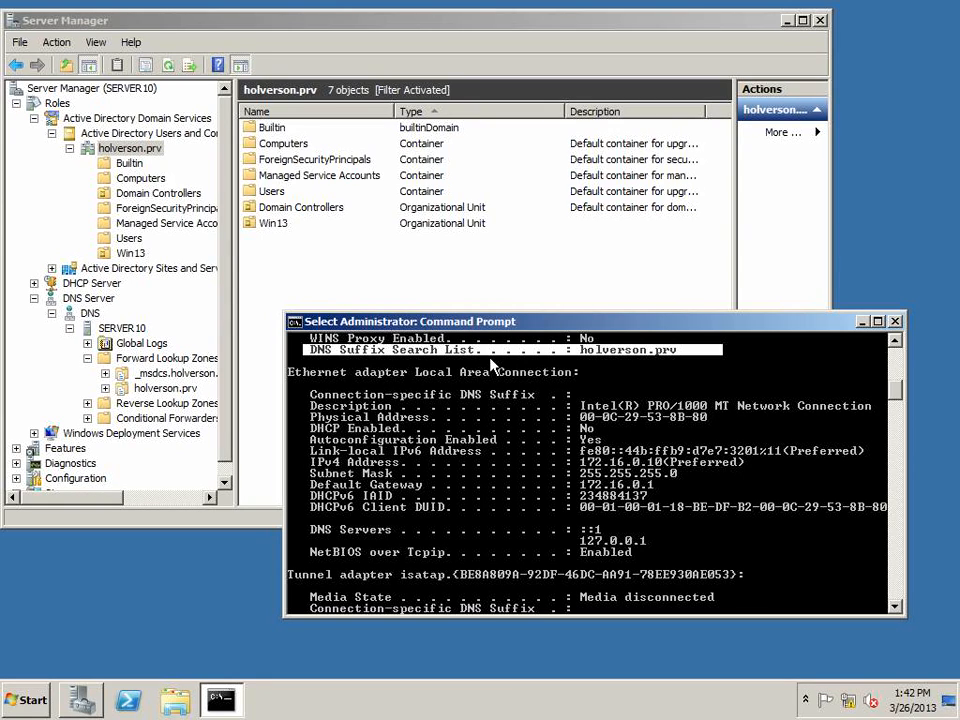
pyautogui.click(584, 350)
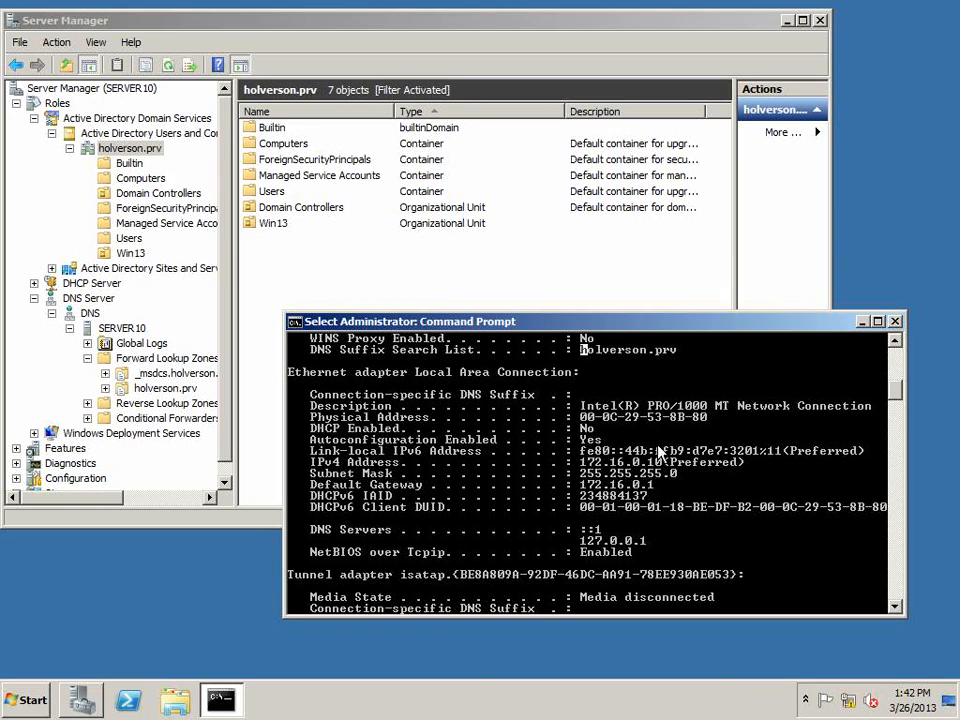
pyautogui.moveTo(589, 352); pyautogui.dragTo(678, 357)
# Ping the host bob from the Command Prompt
pyautogui.click(643, 406)
pyautogui.write('ping bob')
pyautogui.press('Return')
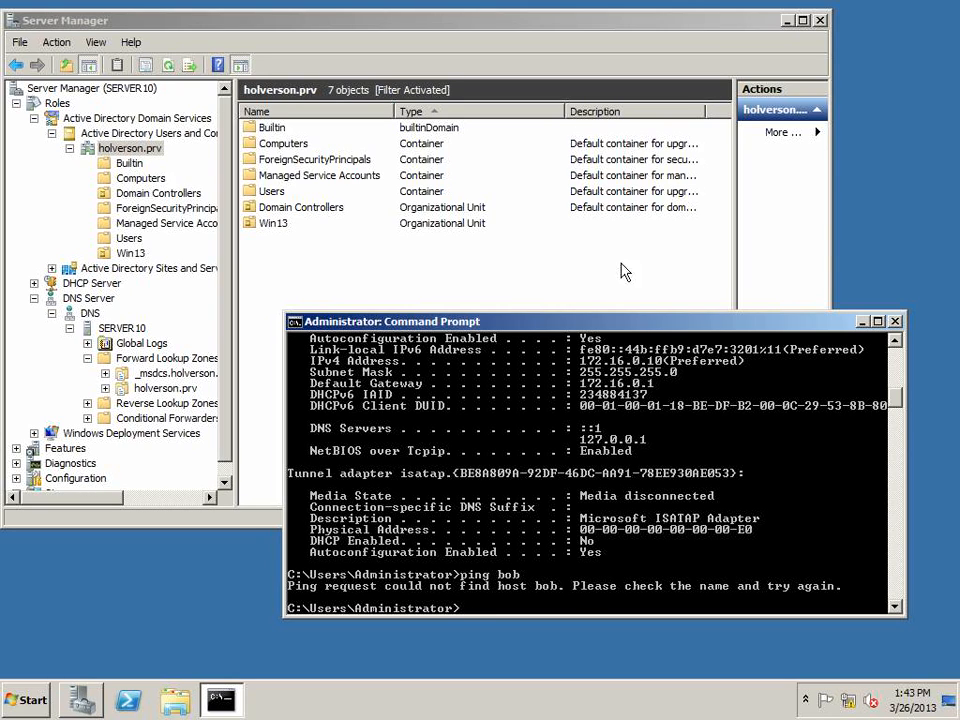
# Close the Command Prompt, select the holverson.prv domain and collapse the DNS Server node
pyautogui.moveTo(612, 324); pyautogui.dragTo(595, 316)
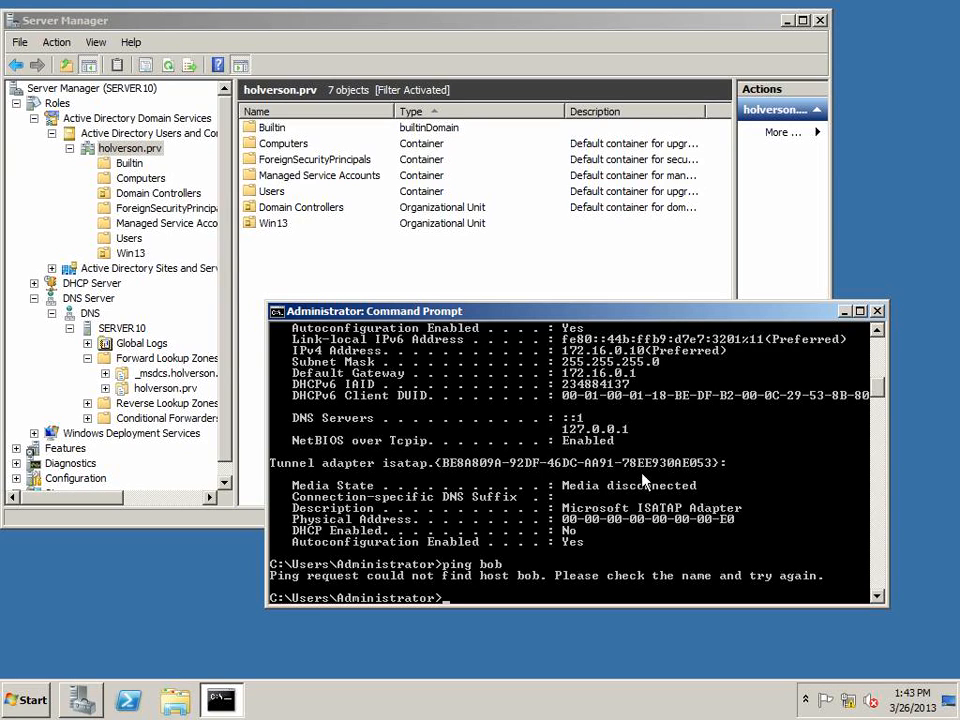
pyautogui.click(876, 311)
pyautogui.click(130, 149)
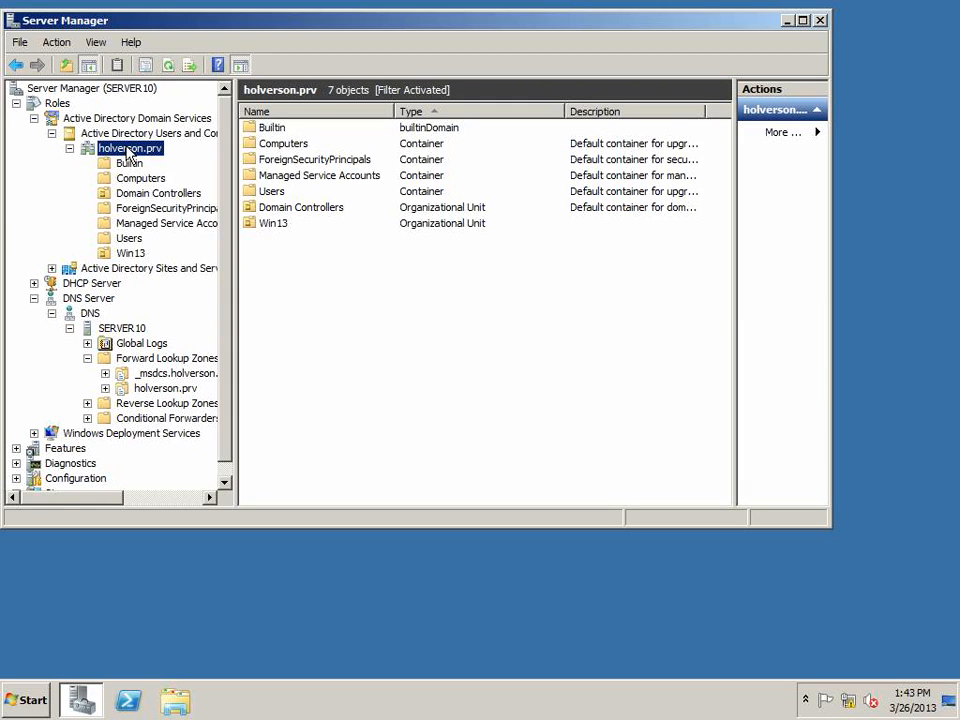
pyautogui.click(34, 298)
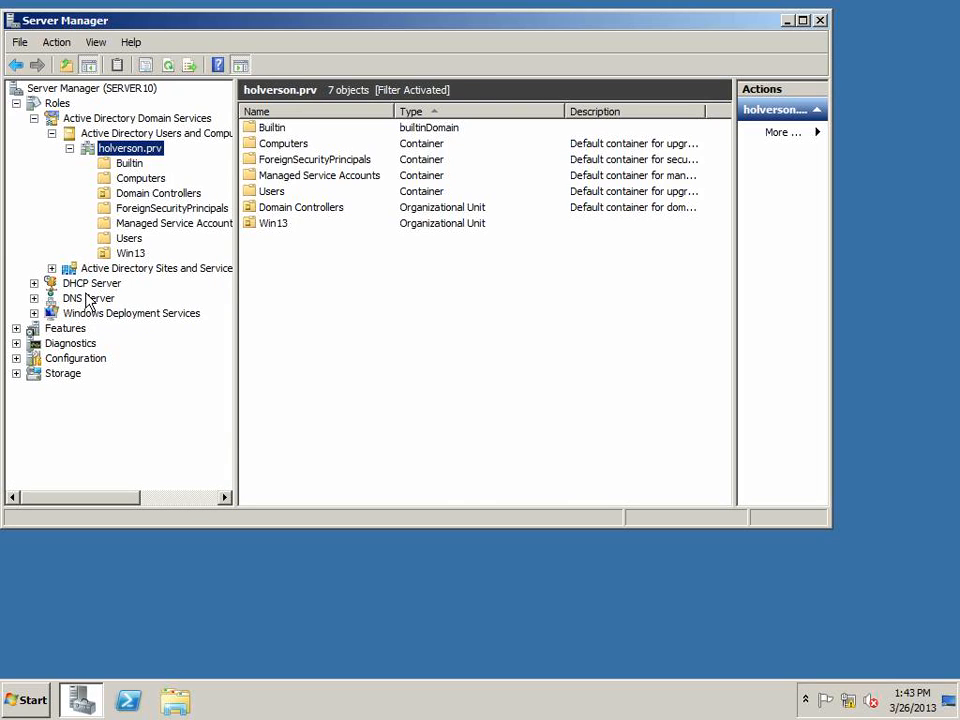
# Create an organizational unit named FEN in the holverson.prv domain
pyautogui.rightClick(133, 155)
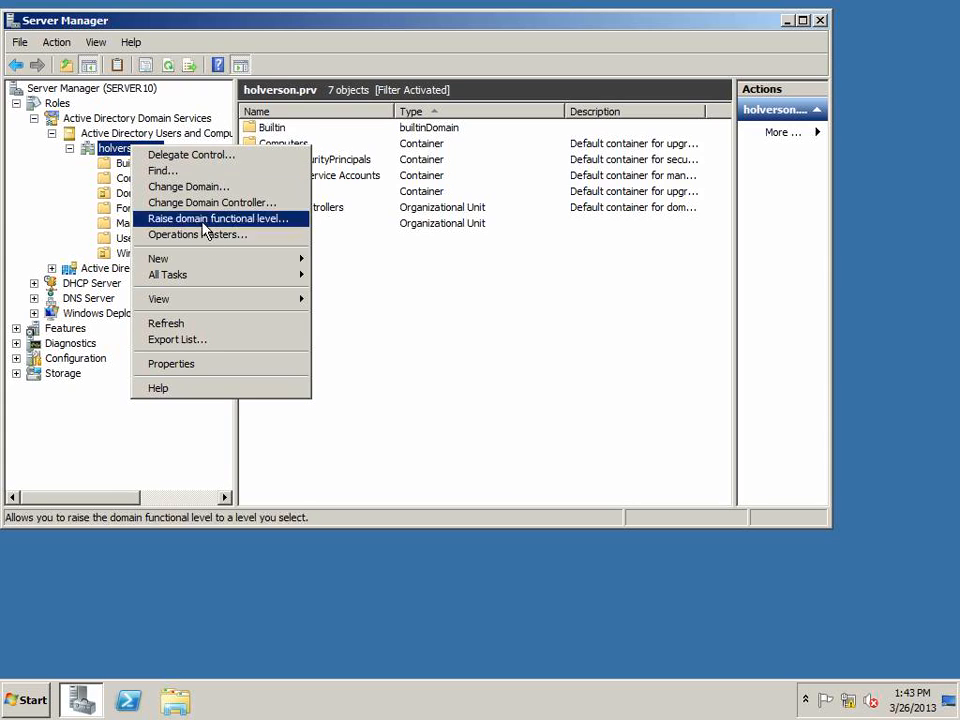
pyautogui.moveTo(200, 270)
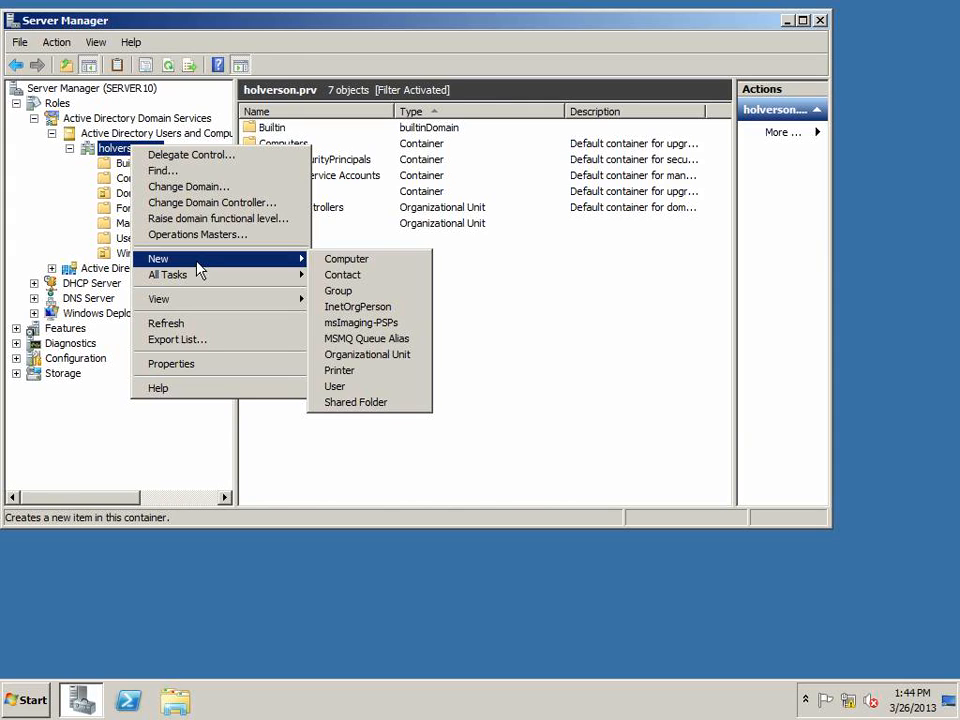
pyautogui.click(362, 354)
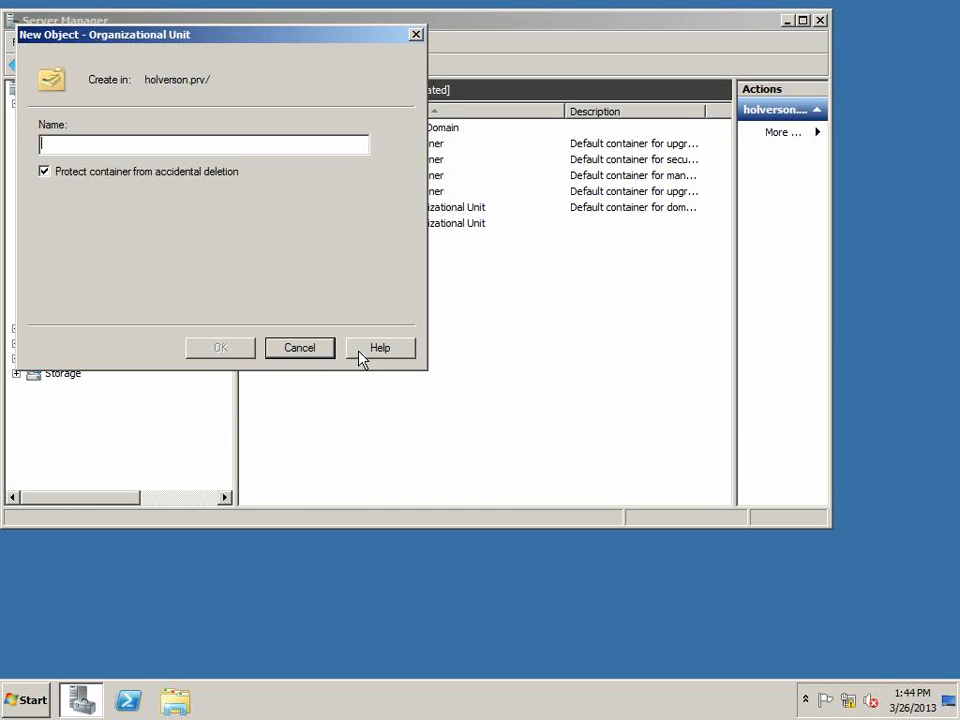
pyautogui.write('Fe')
pyautogui.press('BackSpace')
pyautogui.write('EN')
pyautogui.press('Return')
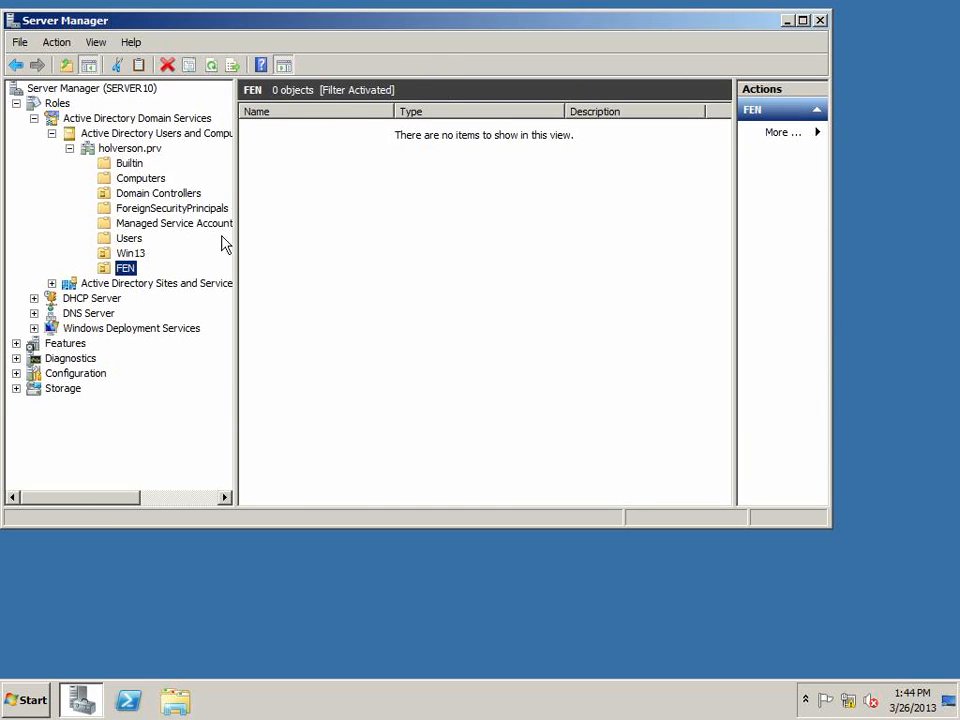
# Create an organizational unit named LAN in the holverson.prv domain
pyautogui.rightClick(123, 152)
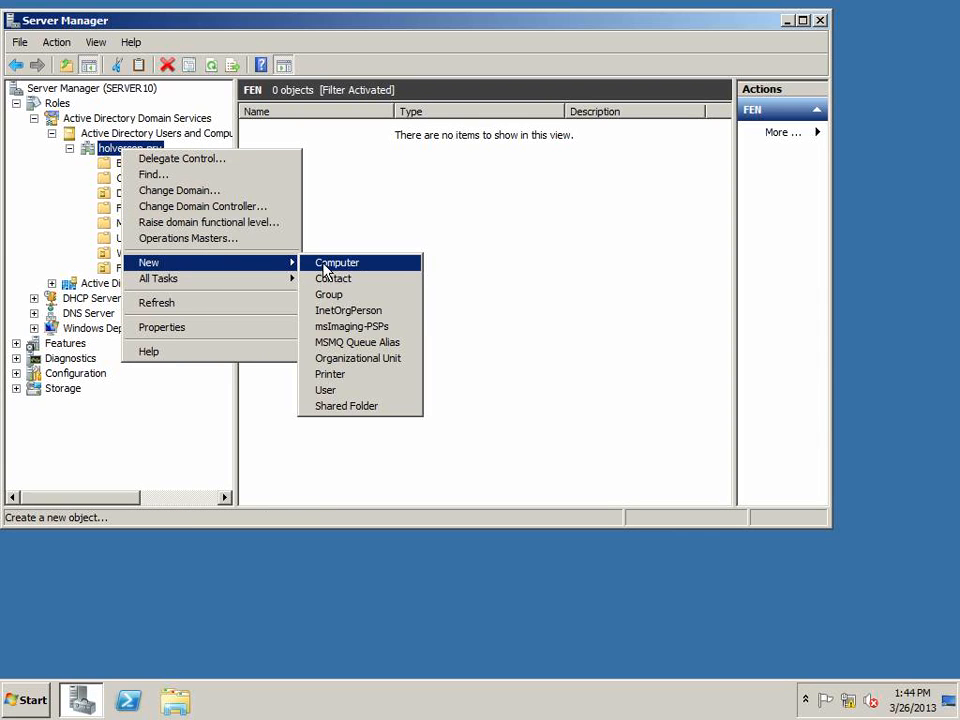
pyautogui.click(372, 360)
pyautogui.write('LAN')
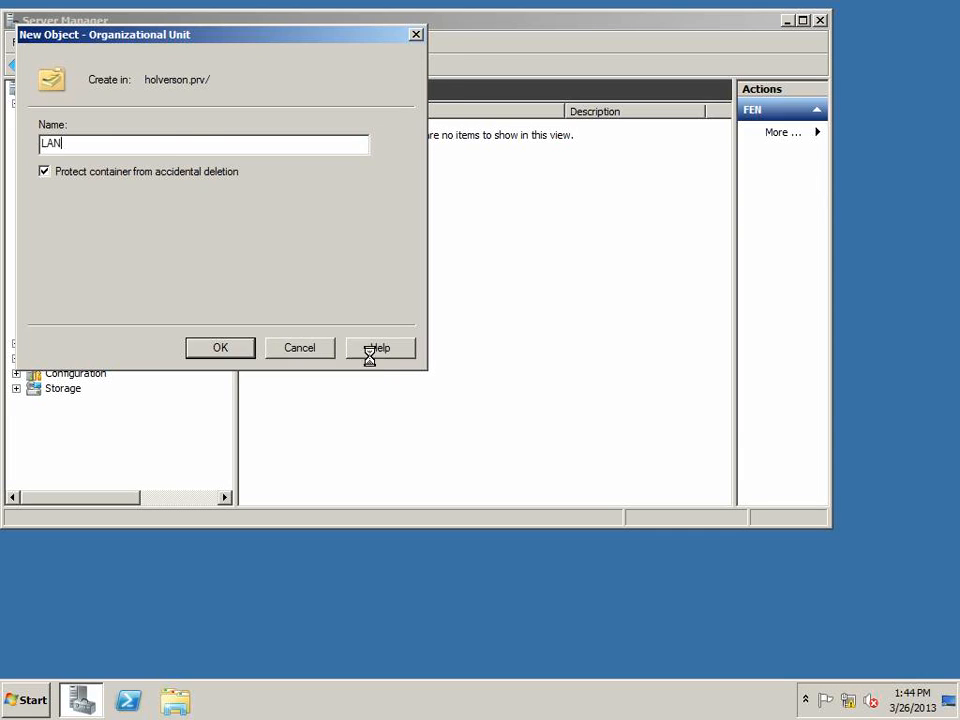
pyautogui.press('Return')
# Create an organizational unit named PDC in the holverson.prv domain
pyautogui.click(126, 149)
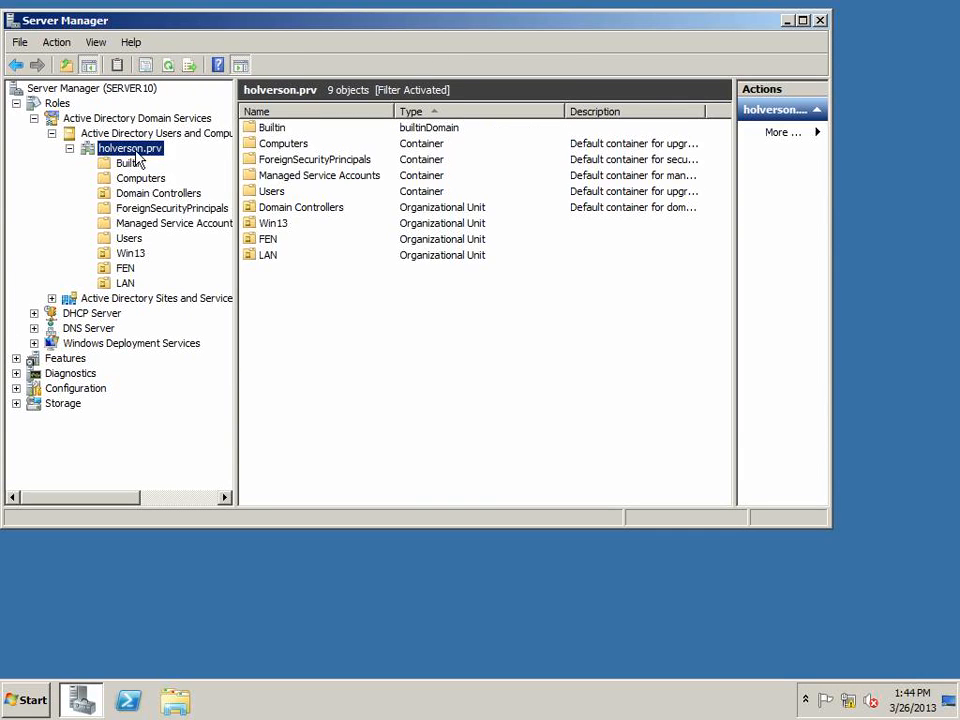
pyautogui.rightClick(148, 151)
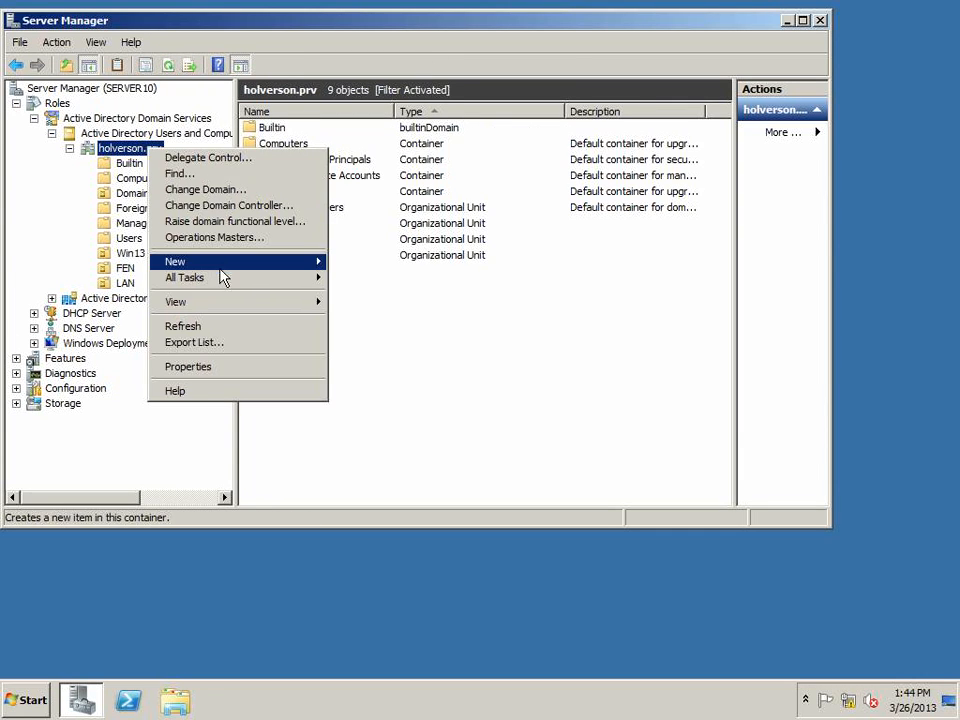
pyautogui.moveTo(300, 264)
pyautogui.click(392, 357)
pyautogui.write('PDC')
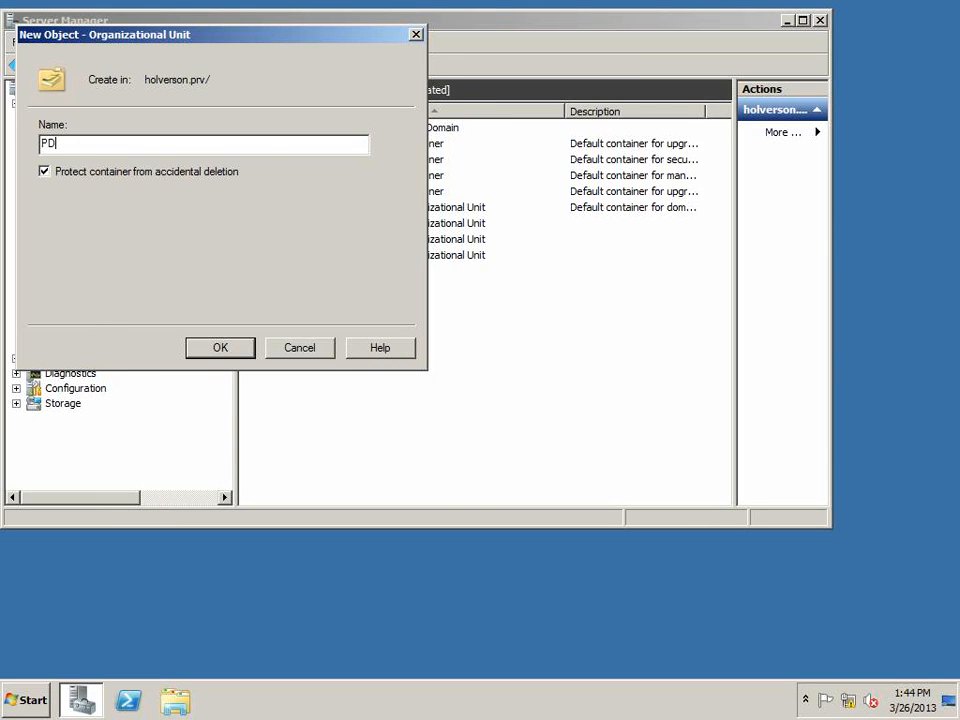
pyautogui.press('Return')
# Open the FEN, LAN and PDC organizational units in turn
pyautogui.click(124, 269)
pyautogui.click(125, 284)
pyautogui.click(127, 299)
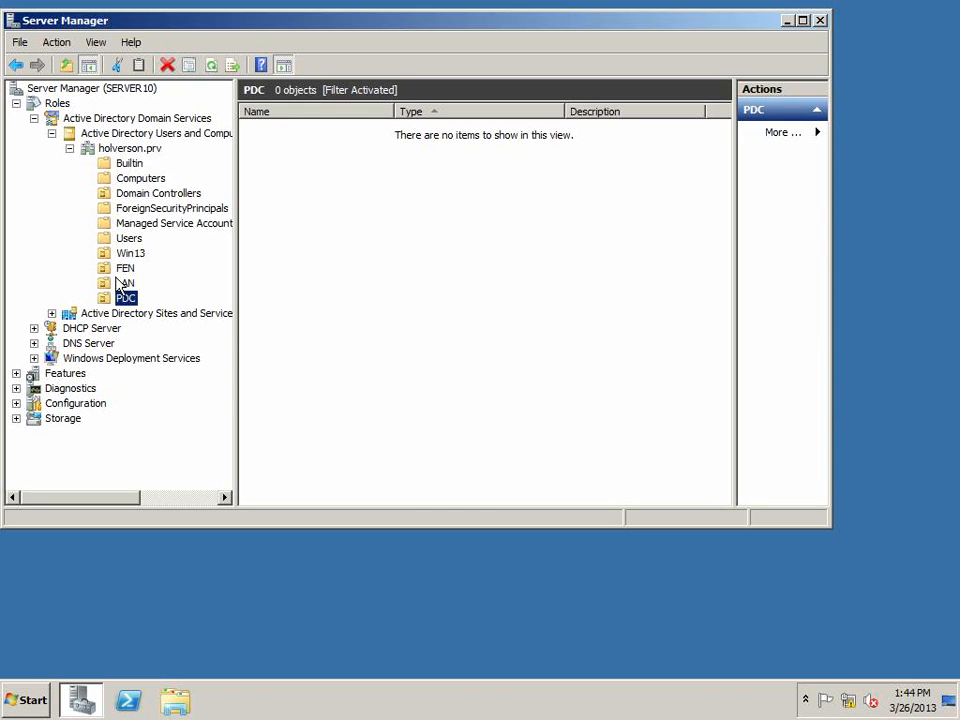
# Create a global security group named HR inside the FEN organizational unit
pyautogui.click(128, 269)
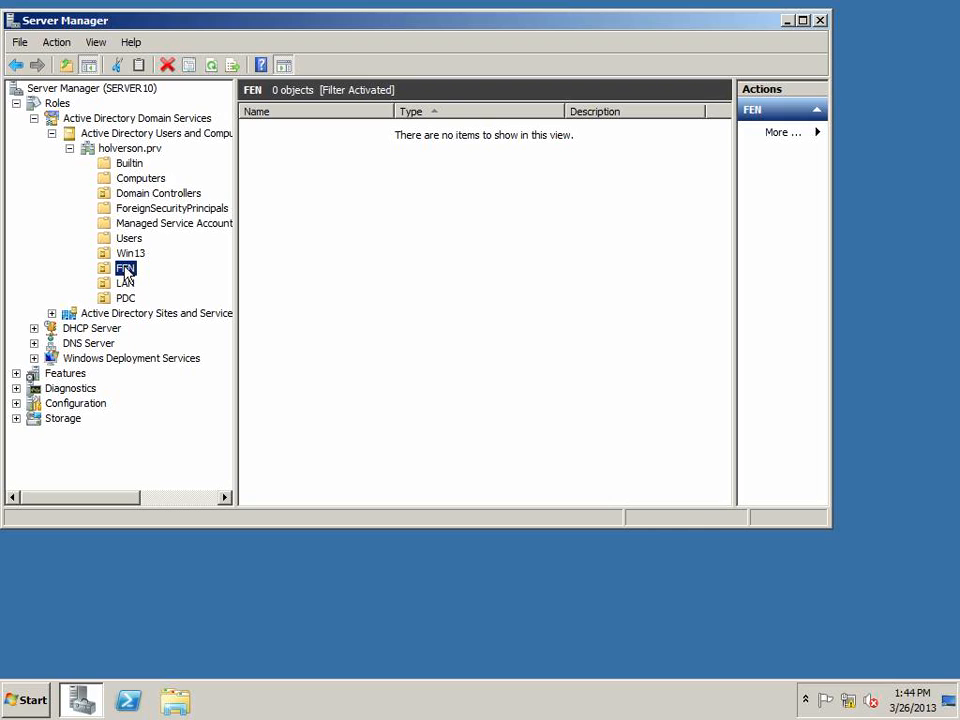
pyautogui.rightClick(126, 271)
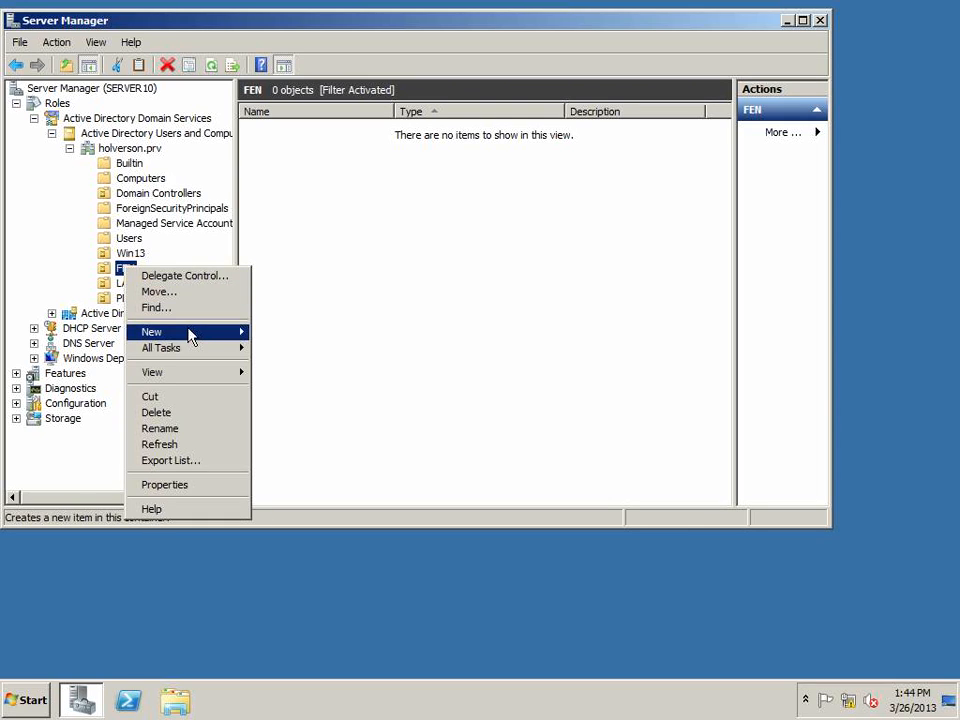
pyautogui.moveTo(189, 336)
pyautogui.click(300, 362)
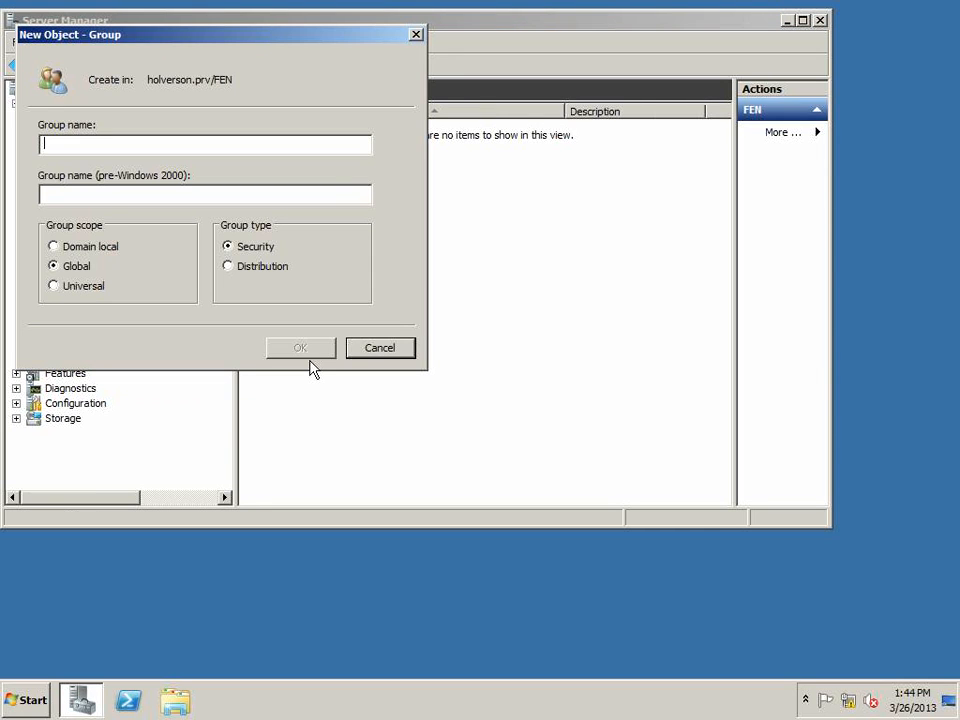
pyautogui.moveTo(211, 41); pyautogui.dragTo(415, 215)
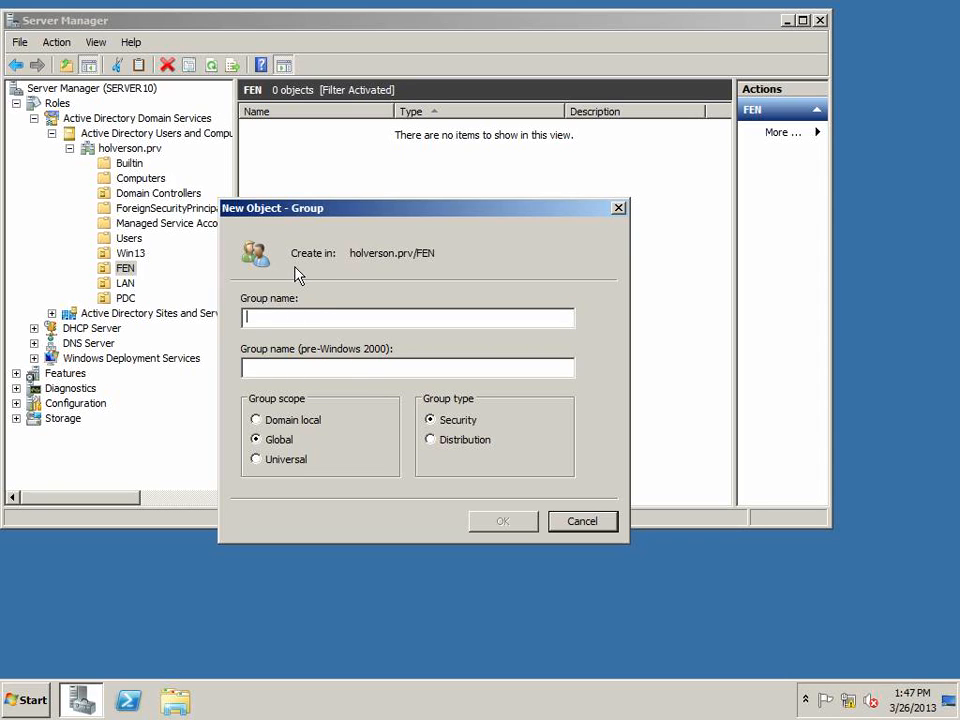
pyautogui.write('HR')
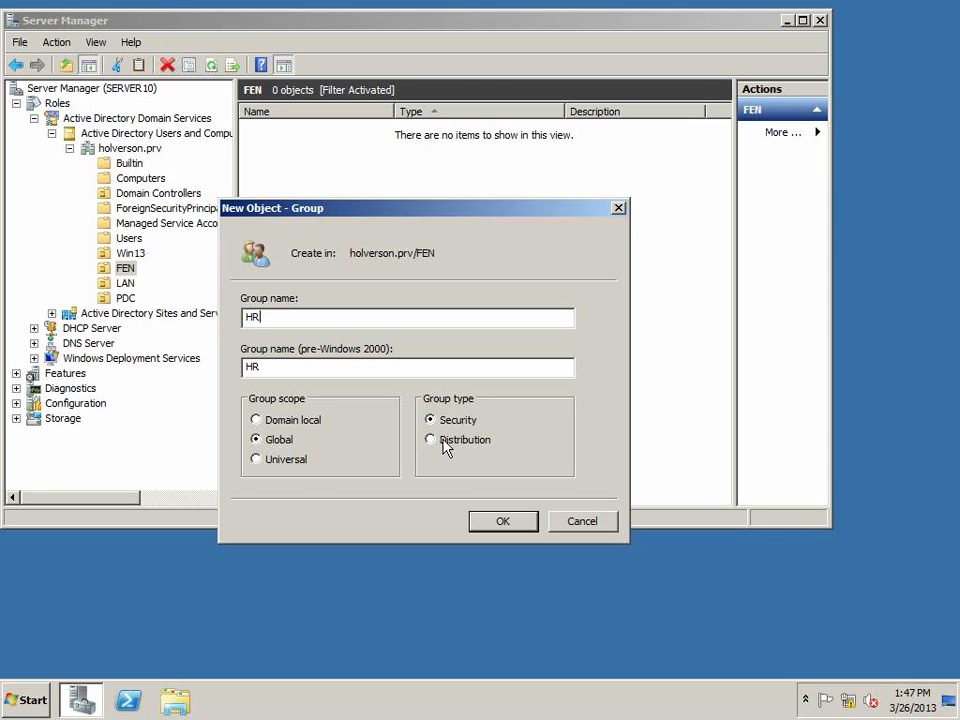
pyautogui.click(502, 524)
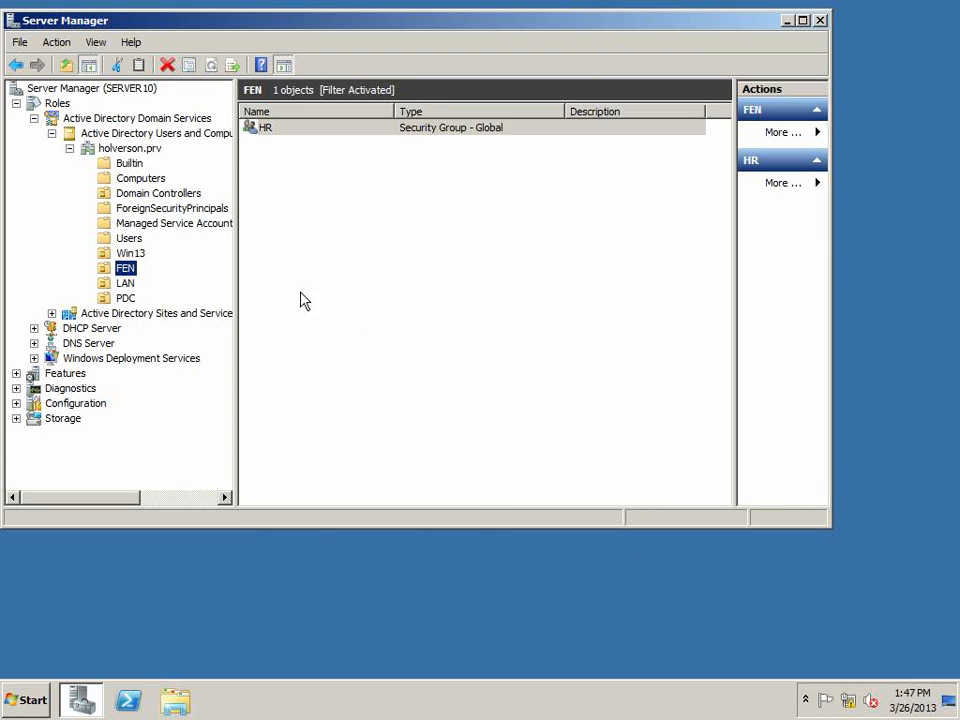
# Create an organizational unit named Users inside the FEN organizational unit
pyautogui.rightClick(127, 277)
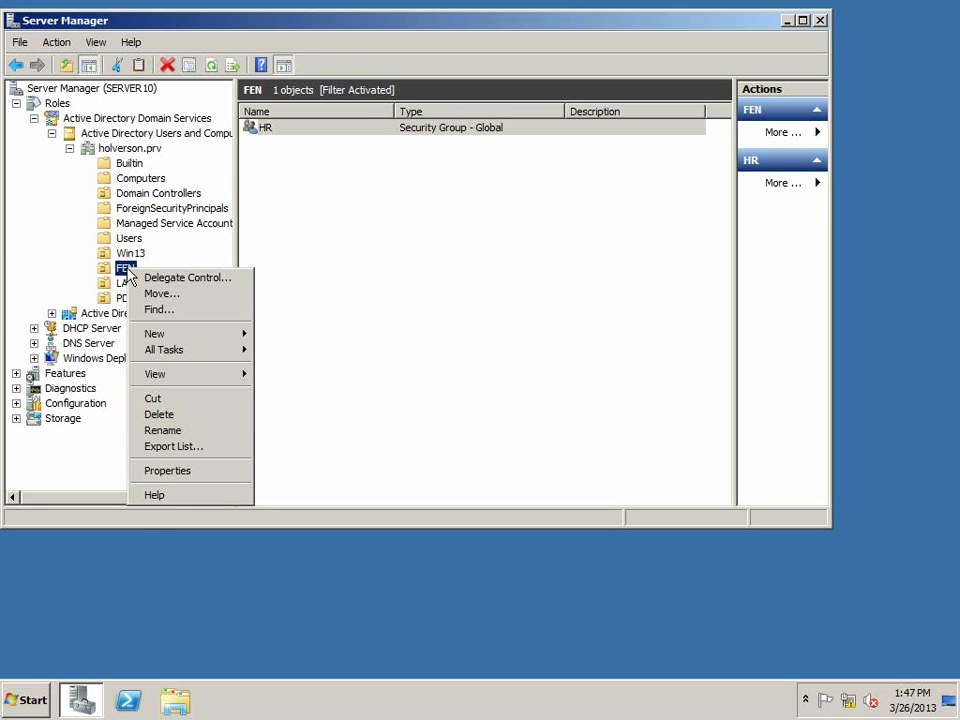
pyautogui.moveTo(189, 341)
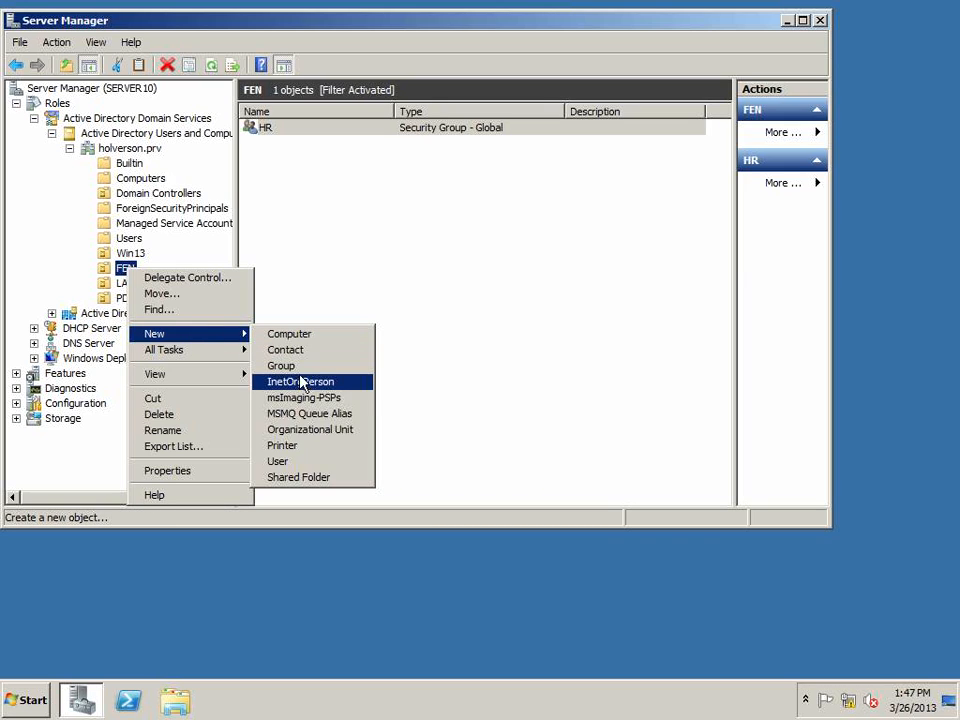
pyautogui.click(321, 430)
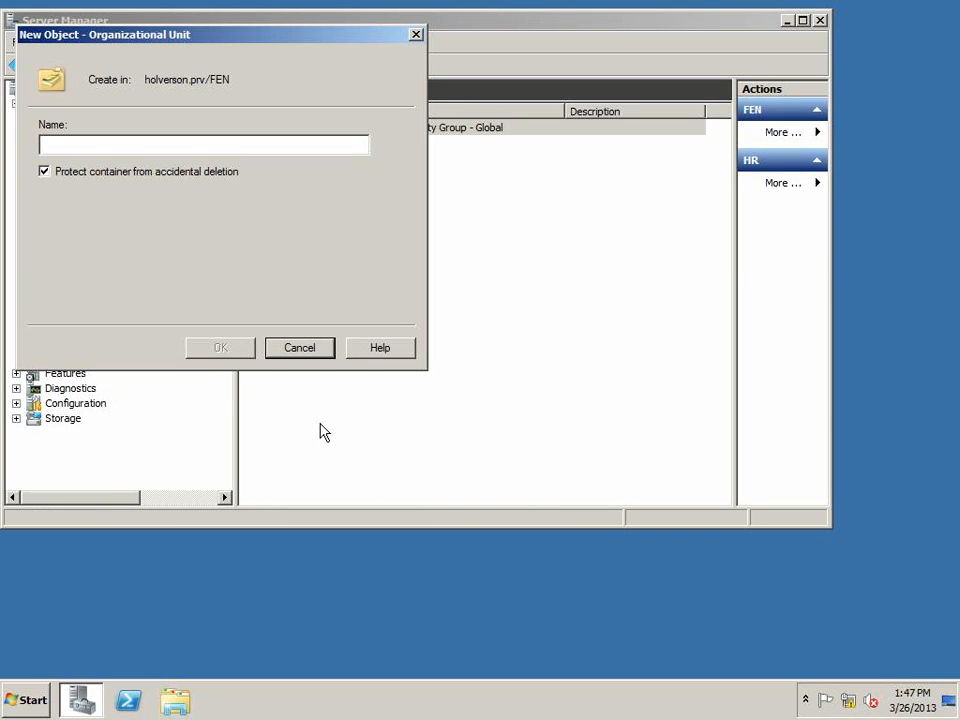
pyautogui.write('Users')
pyautogui.press('Return')
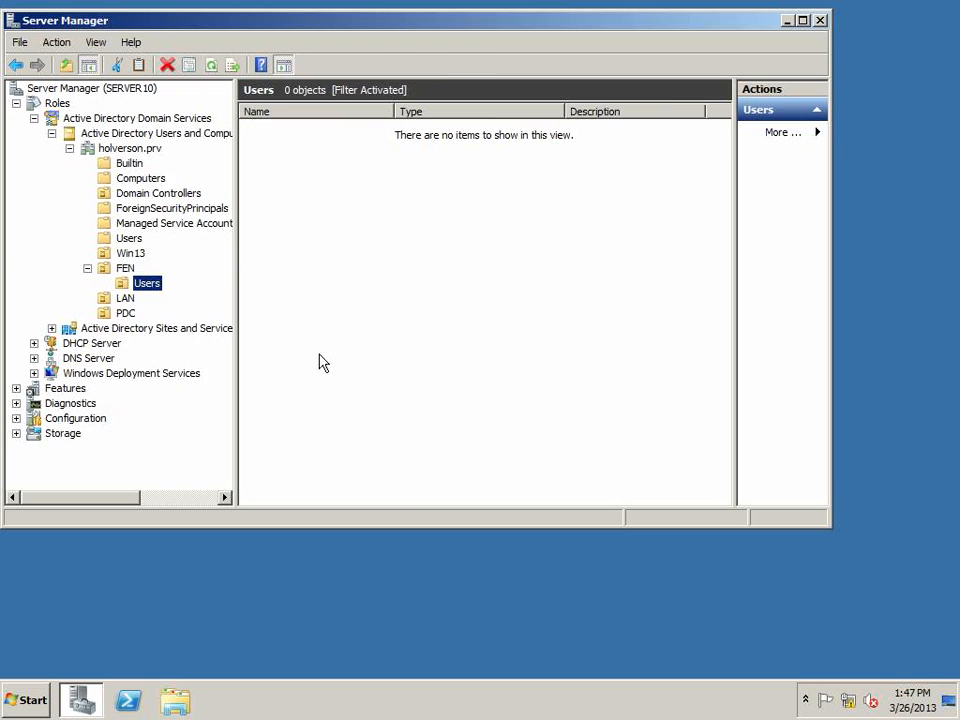
# Start a new user in the FEN/Users unit, entering the user's first and last name and copying the full name into the logon name
pyautogui.rightClick(332, 257)
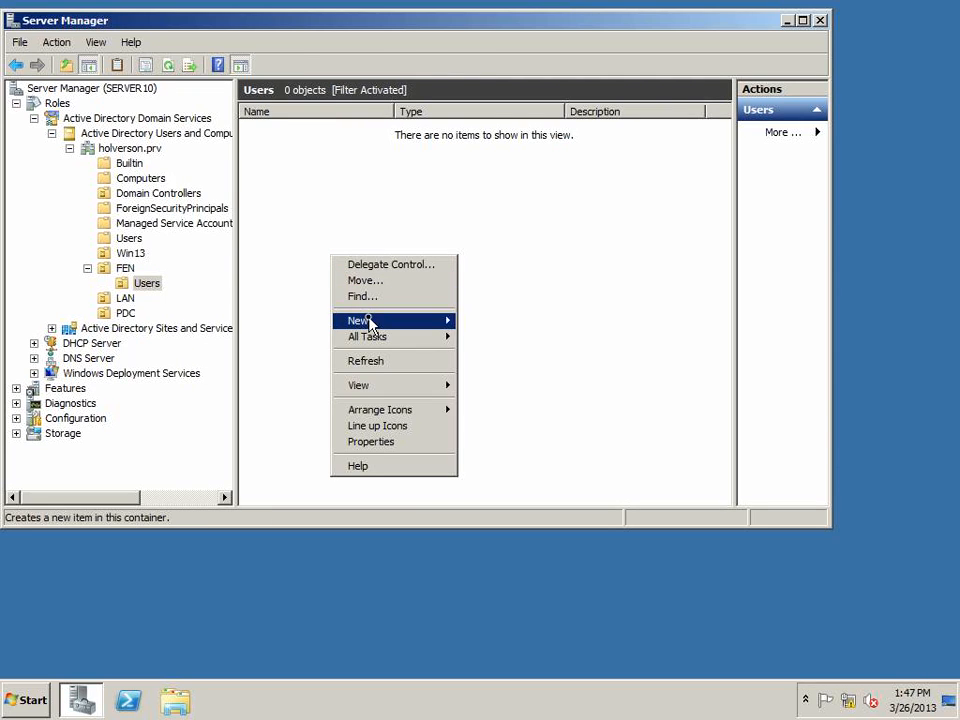
pyautogui.moveTo(453, 327)
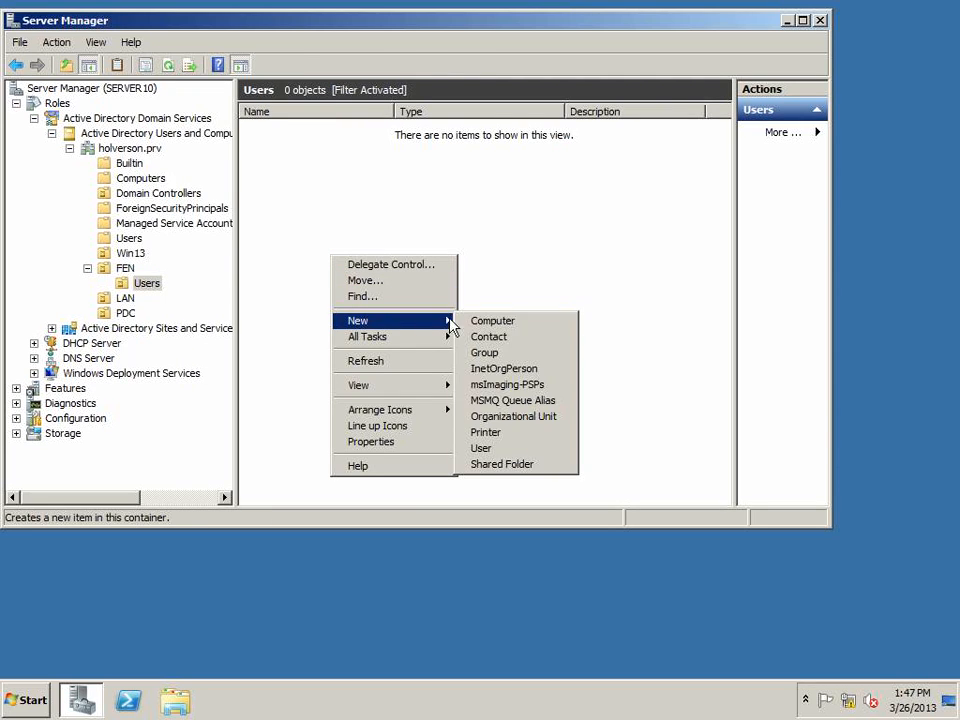
pyautogui.click(495, 447)
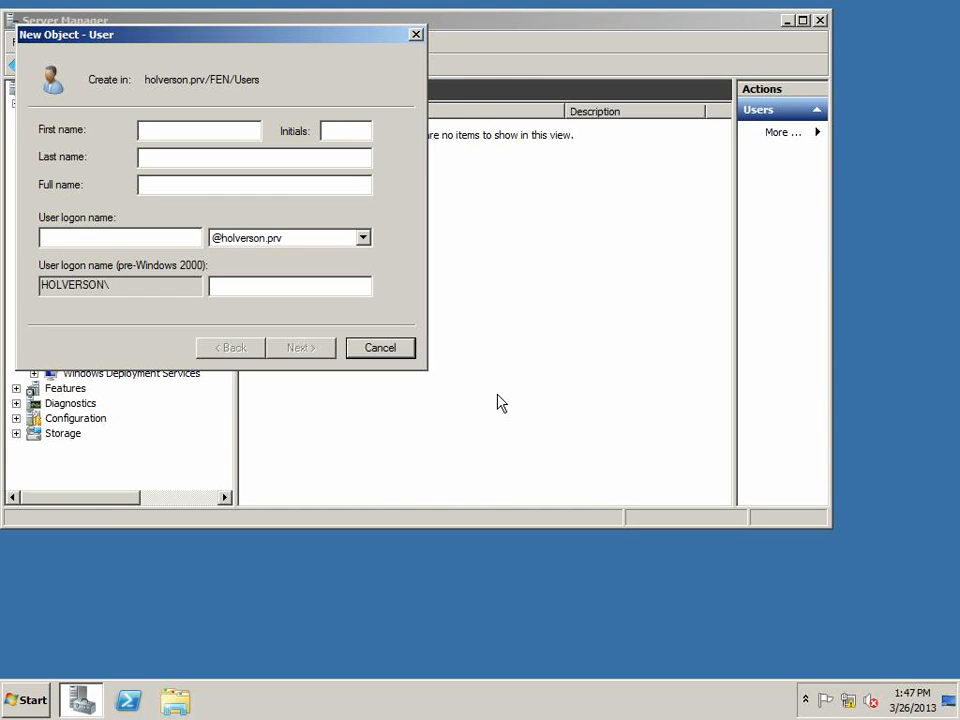
pyautogui.press('Tab')
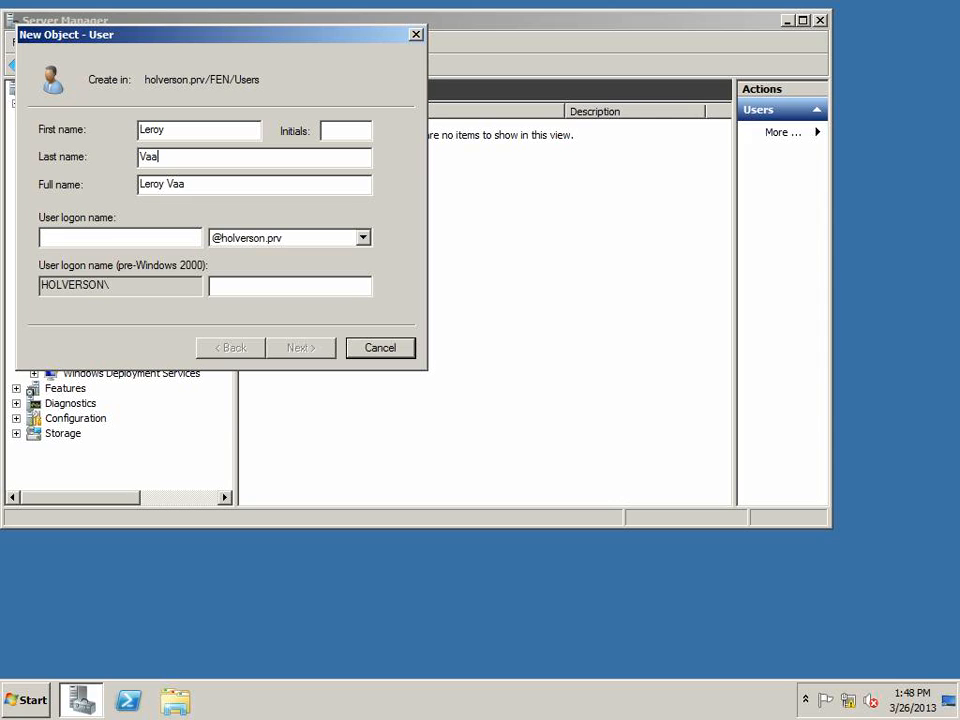
pyautogui.press('Tab')
pyautogui.hotkey('ctrl', 'c')
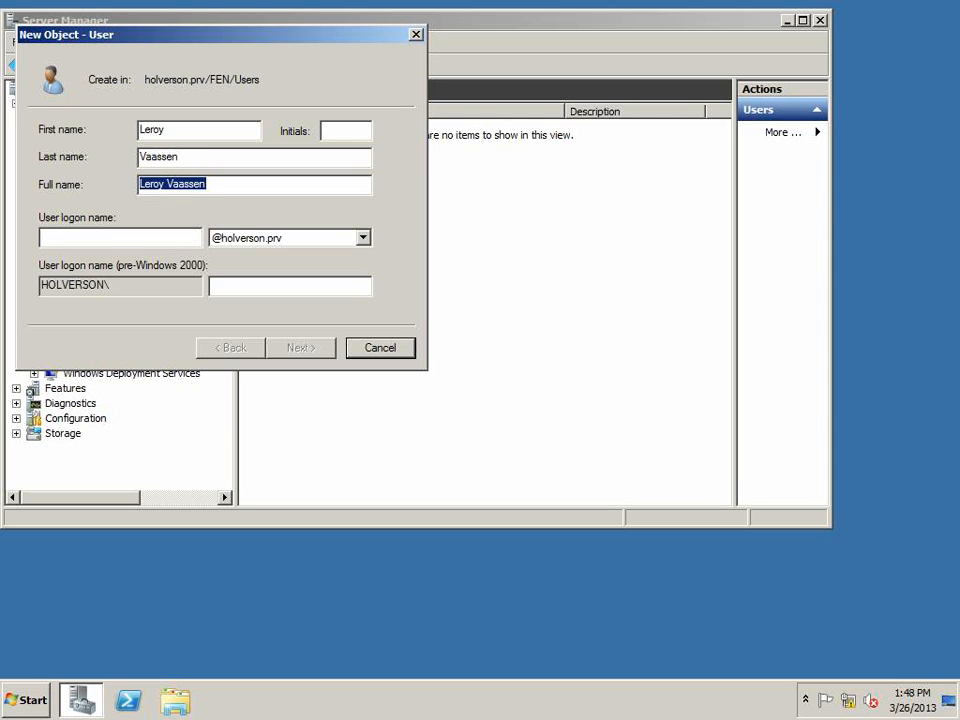
pyautogui.press('Tab')
pyautogui.hotkey('ctrl', 'v')
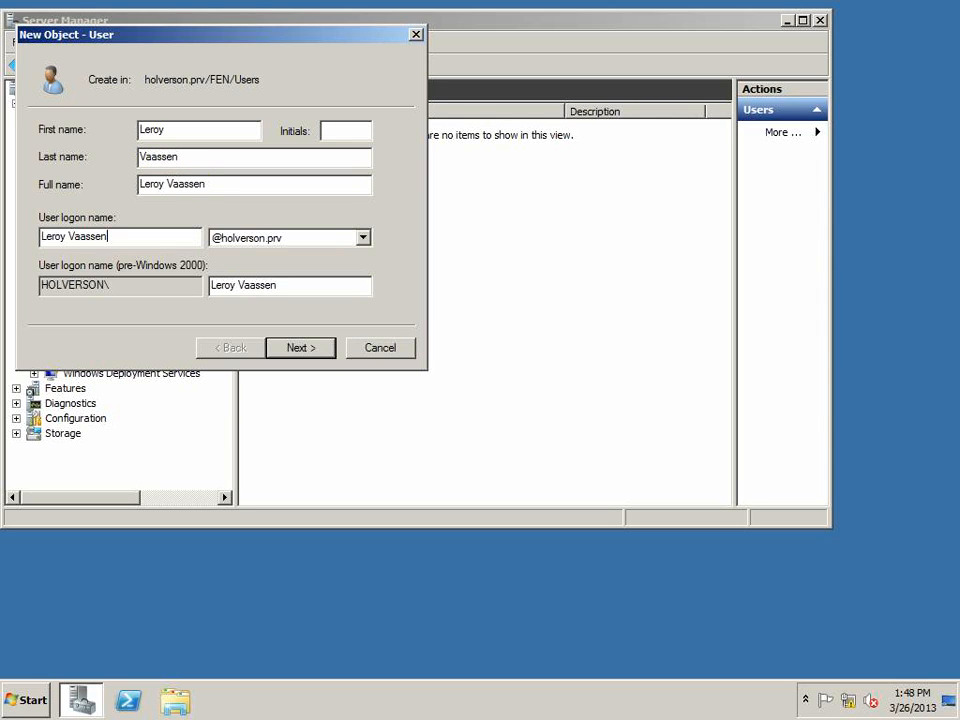
# Change the user logon name to the first.last format with a dot between the names
pyautogui.click(70, 236)
pyautogui.press('BackSpace')
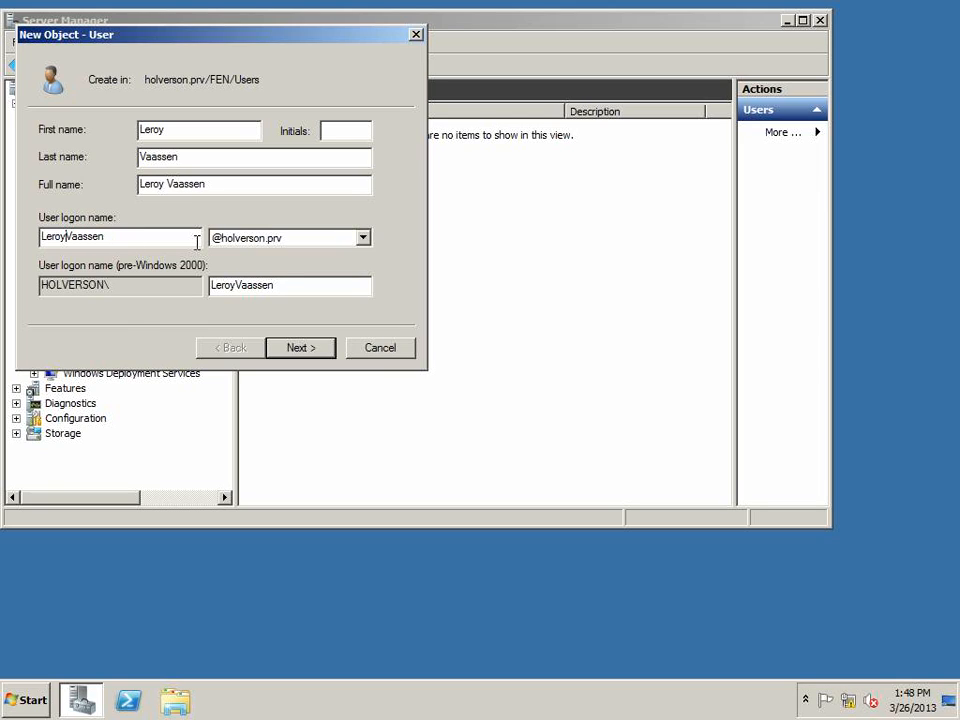
pyautogui.write('.')
pyautogui.moveTo(139, 236); pyautogui.dragTo(13, 238)
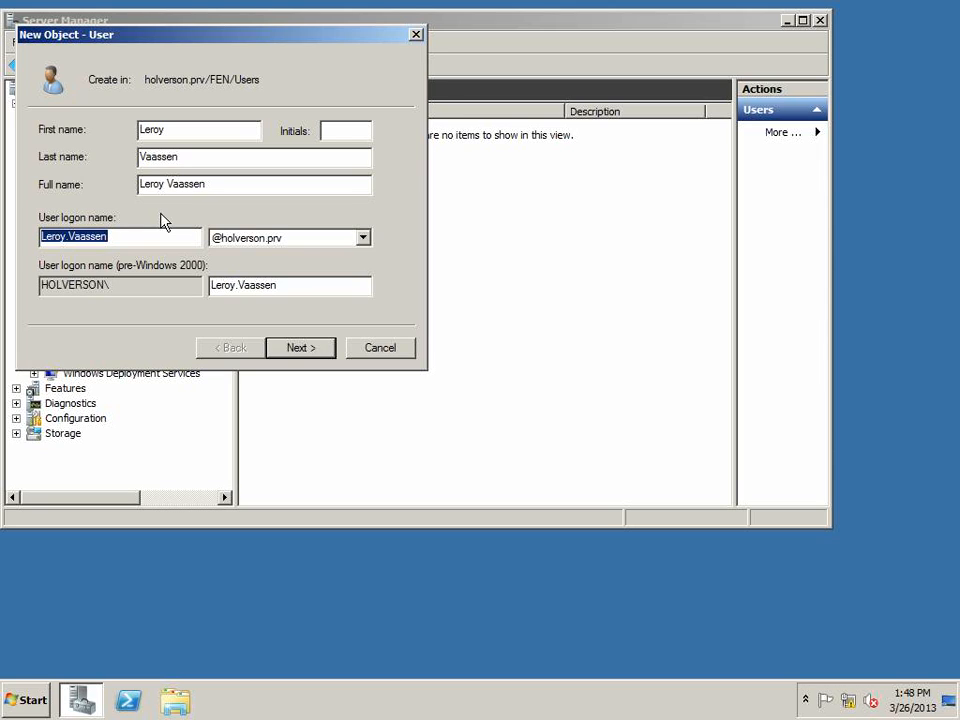
pyautogui.click(65, 239)
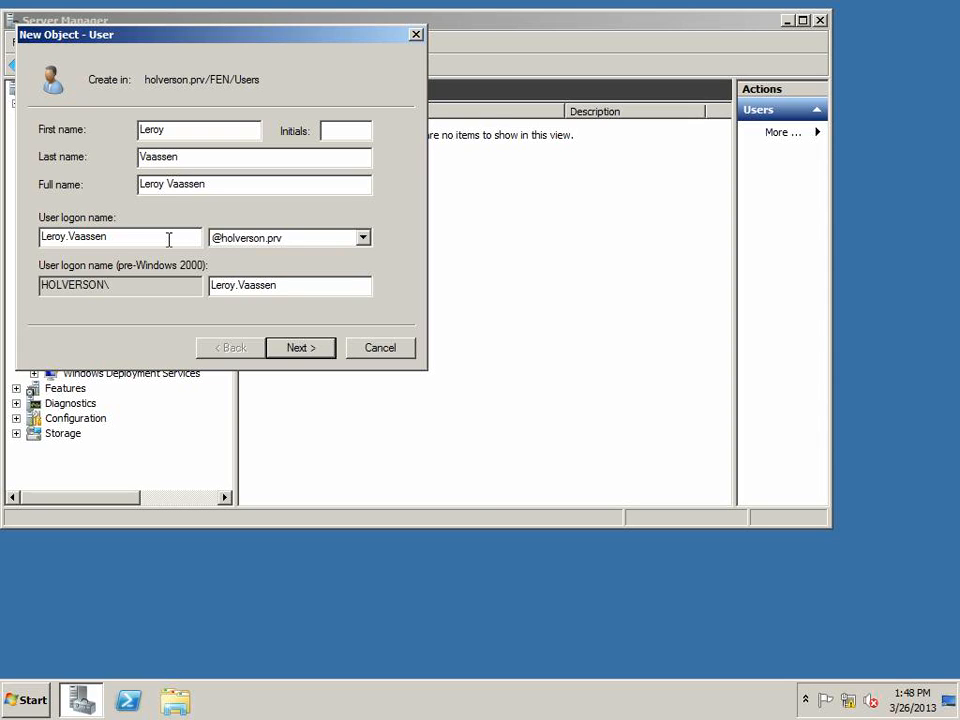
pyautogui.click(66, 238)
# Add the middle initial A to the new user's name, keeping the logon name in first.last form
pyautogui.click(345, 130)
pyautogui.write('A')
pyautogui.click(64, 237)
pyautogui.press('Right')
pyautogui.press('Right')
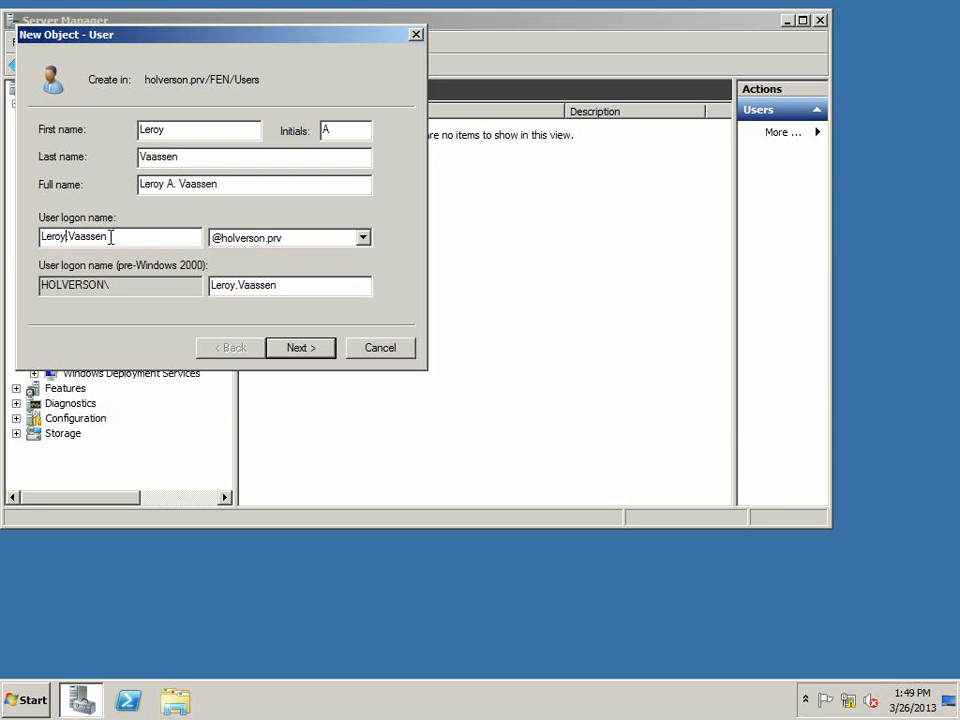
pyautogui.write('a')
pyautogui.press('BackSpace')
pyautogui.click(114, 237)
pyautogui.write('.a')
pyautogui.press('BackSpace')
pyautogui.press('BackSpace')
# Advance to the password page and enter and confirm the new user's account password
pyautogui.click(322, 349)
pyautogui.moveTo(311, 281); pyautogui.dragTo(29, 283)
pyautogui.click(323, 285)
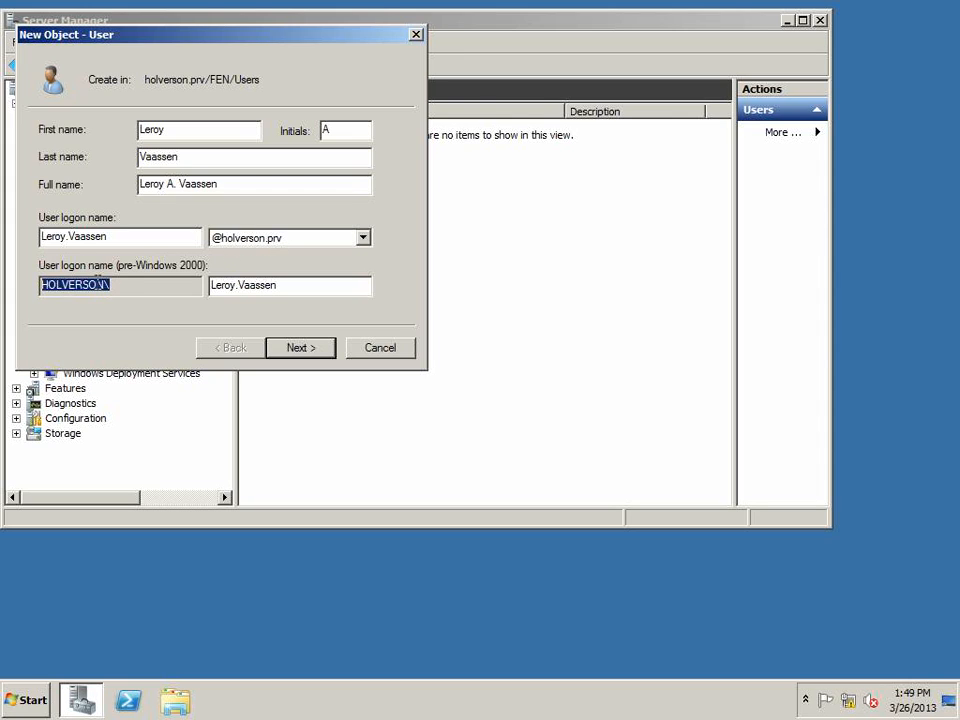
pyautogui.moveTo(107, 285); pyautogui.dragTo(26, 274)
pyautogui.click(316, 346)
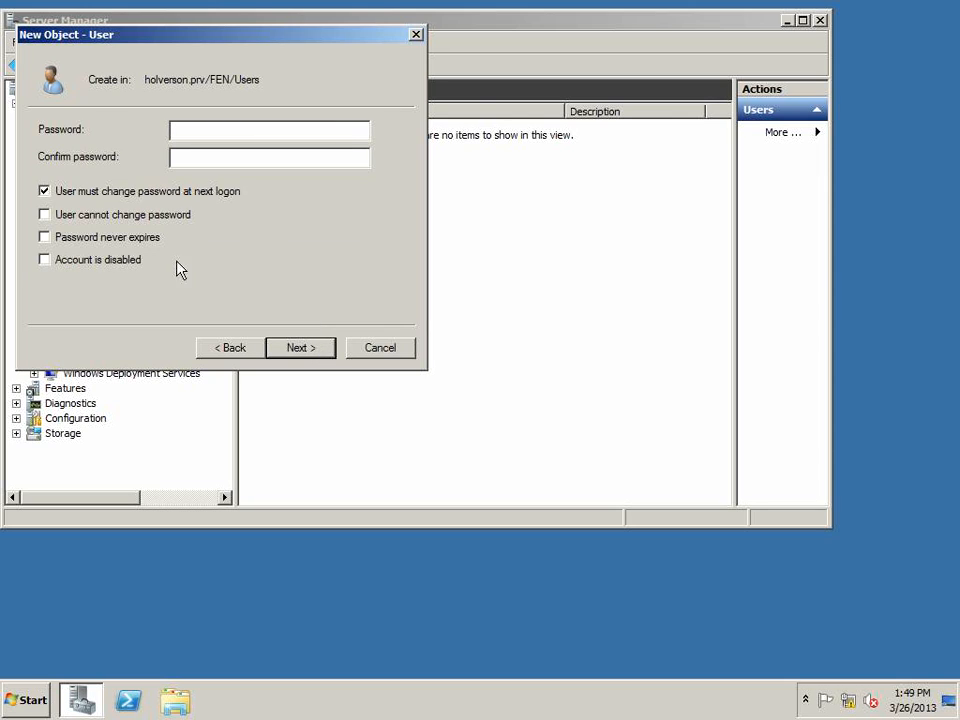
pyautogui.write('***********')
pyautogui.press('Tab')
pyautogui.write('***********')
pyautogui.press('Tab')
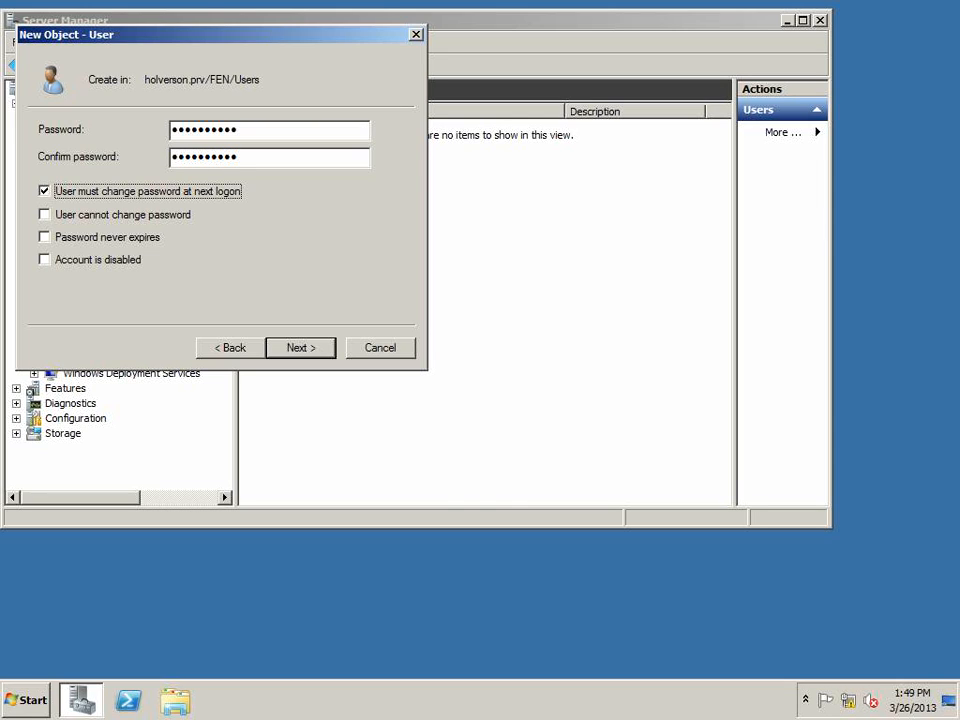
# Toggle the 'User must change password at next logon' option and finish creating the user
pyautogui.click(116, 196)
pyautogui.click(330, 349)
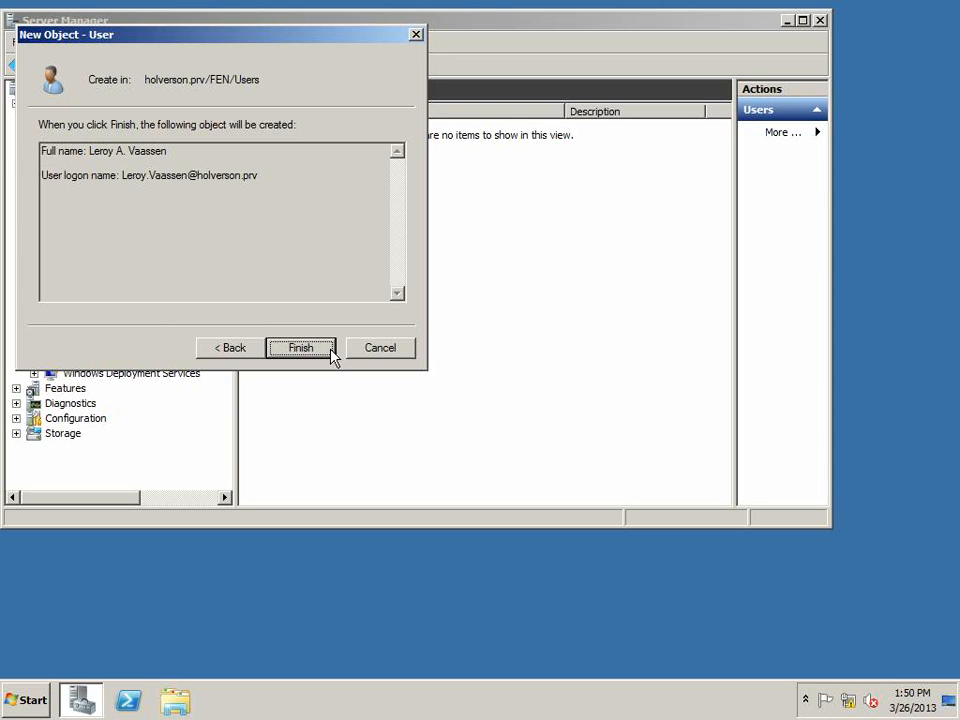
pyautogui.click(320, 350)
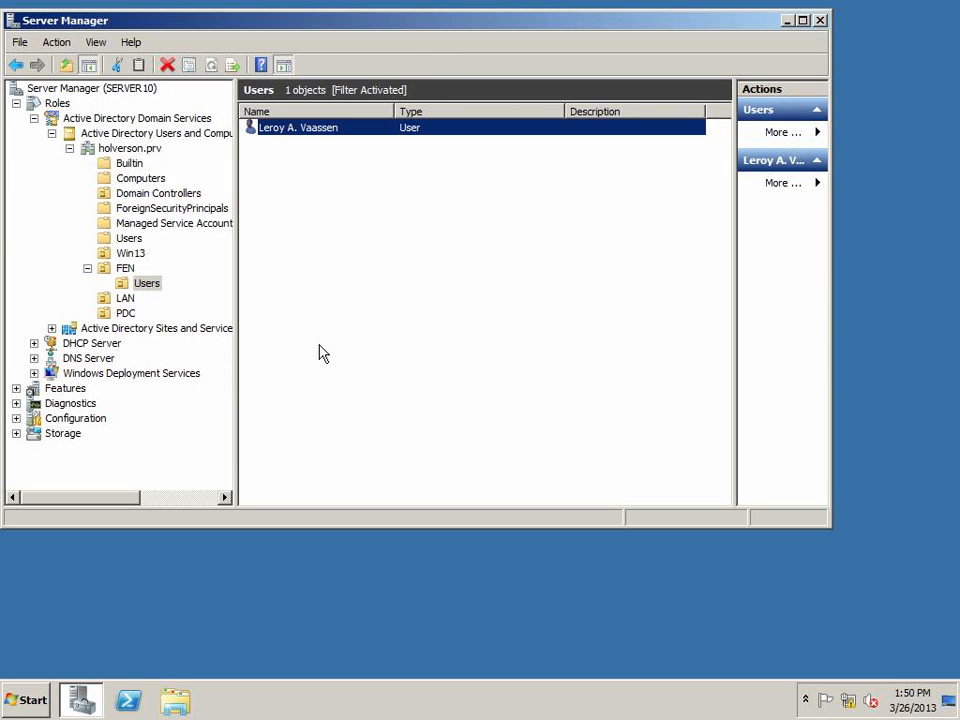
# Open the new user's properties and add the user as a member of the HR group
pyautogui.doubleClick(313, 135)
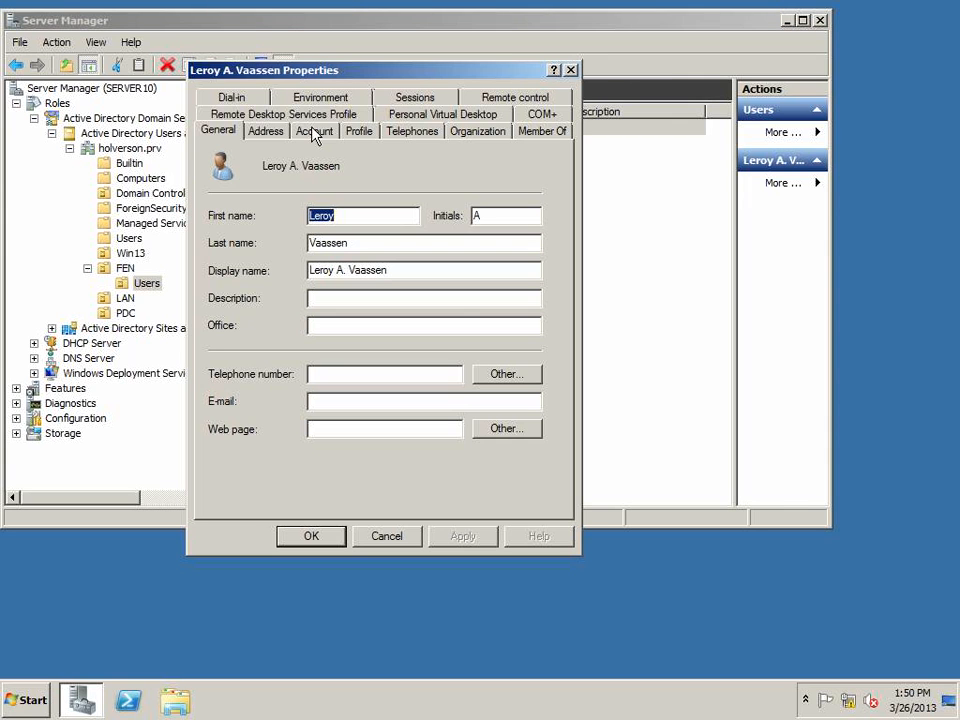
pyautogui.moveTo(324, 75); pyautogui.dragTo(404, 163)
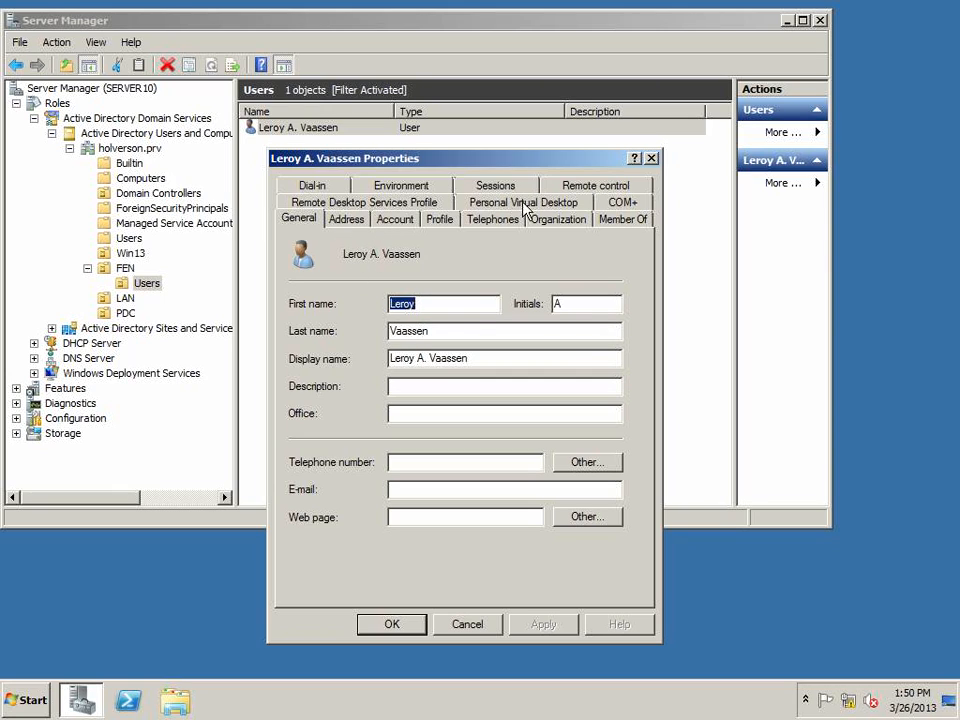
pyautogui.click(615, 221)
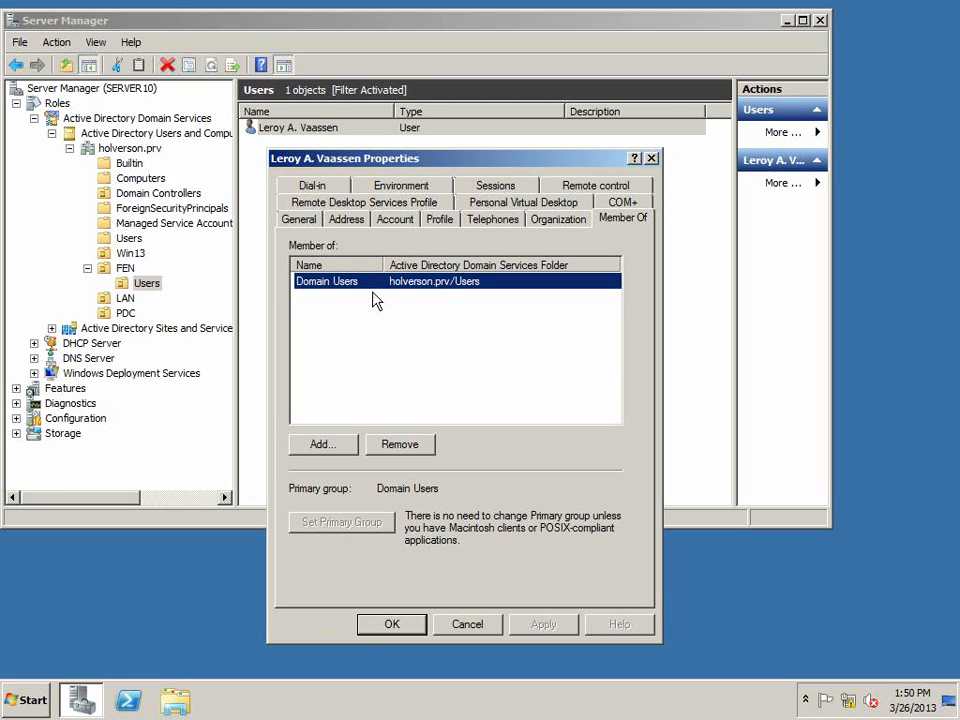
pyautogui.click(345, 446)
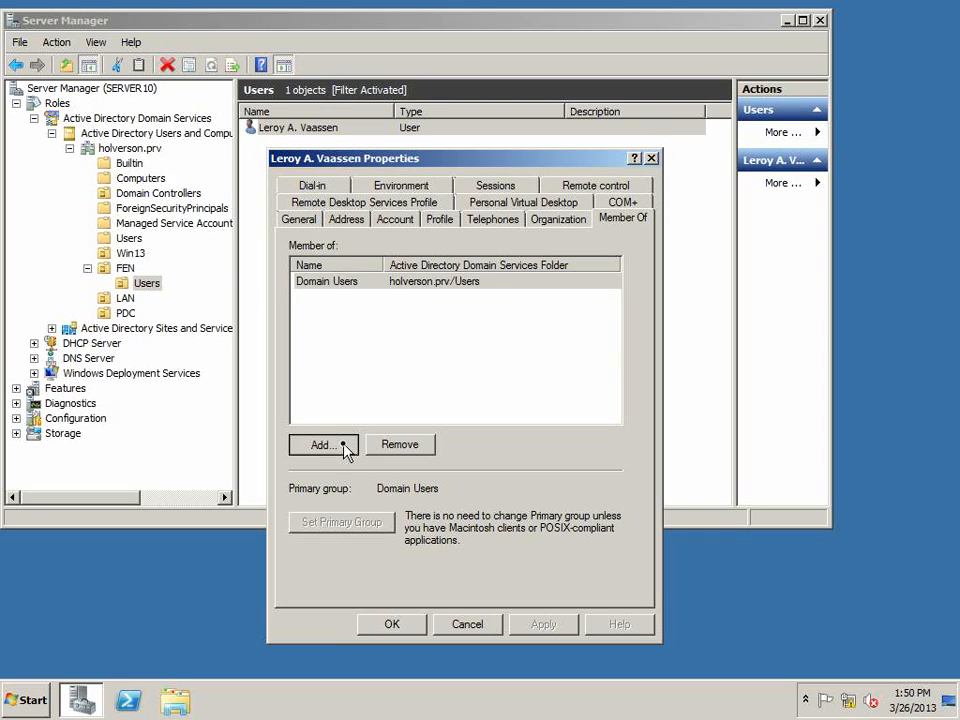
pyautogui.write('hr')
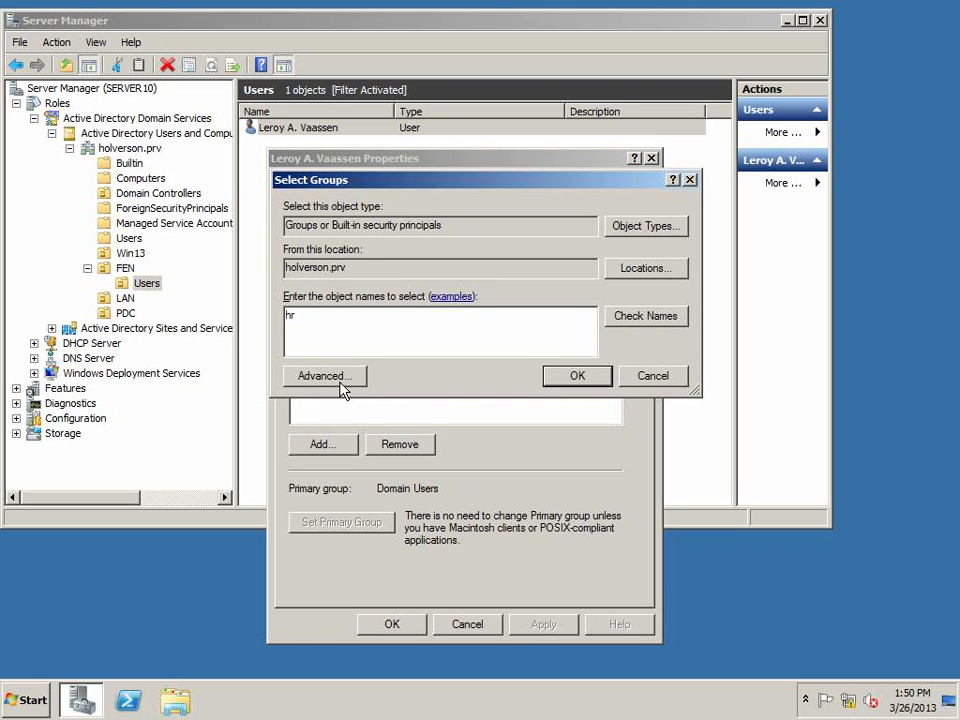
pyautogui.click(623, 320)
pyautogui.click(588, 377)
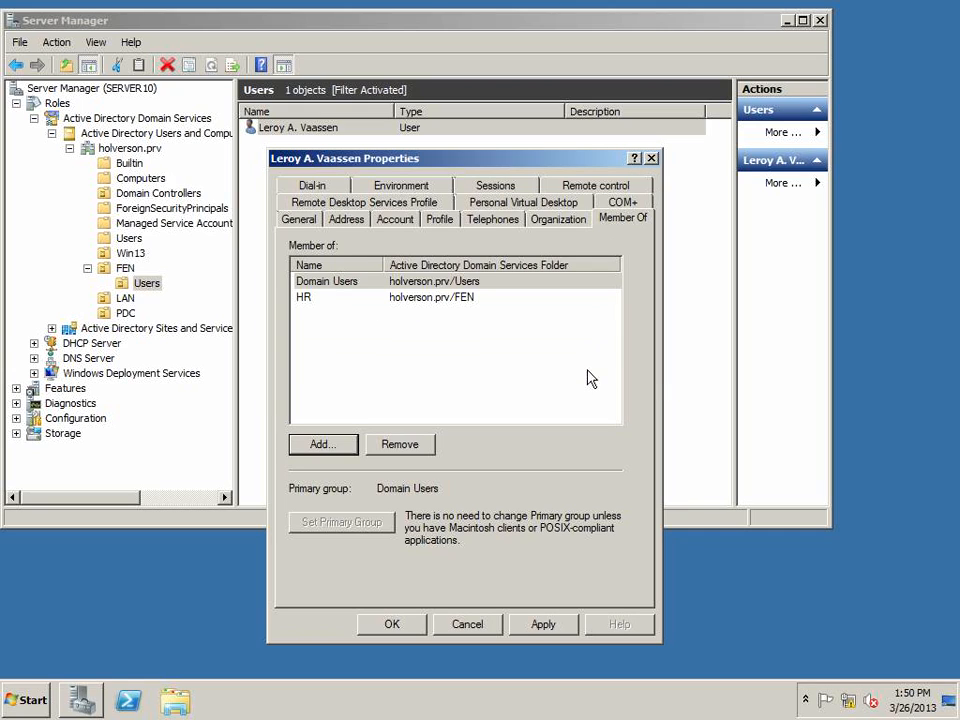
pyautogui.click(404, 624)
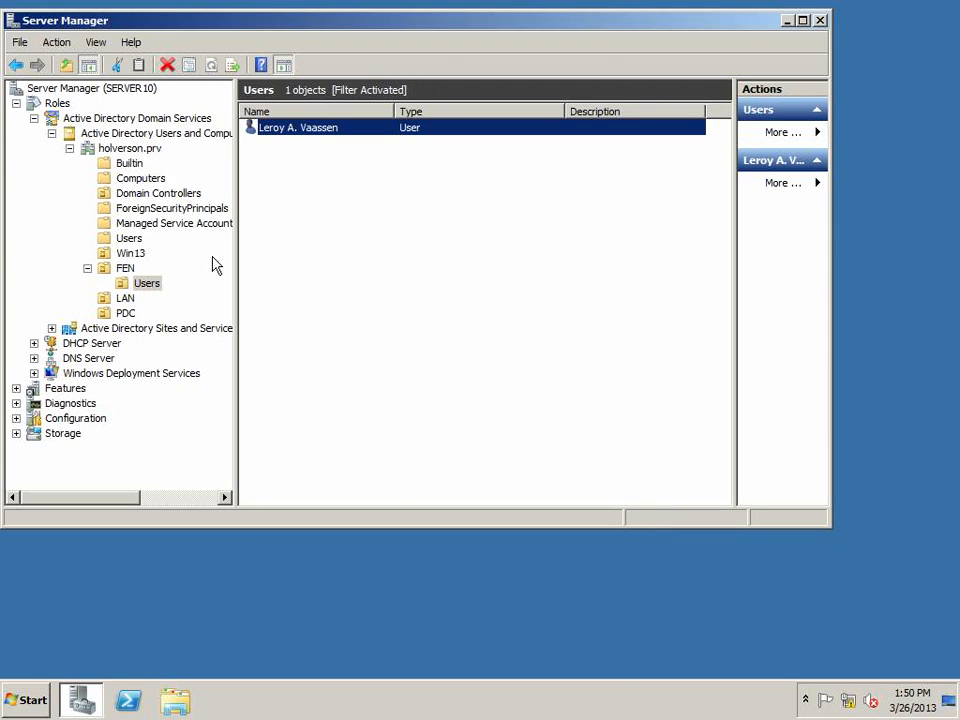
# Review the HR group's members and the contents of the FEN and Users organizational units
pyautogui.click(124, 269)
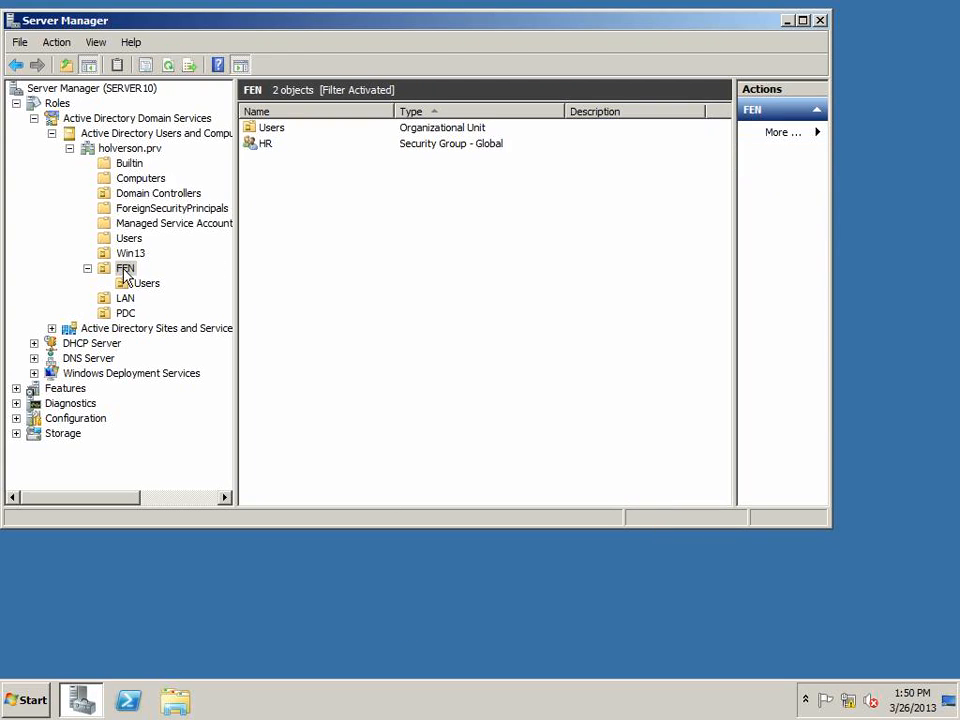
pyautogui.doubleClick(268, 146)
pyautogui.click(348, 186)
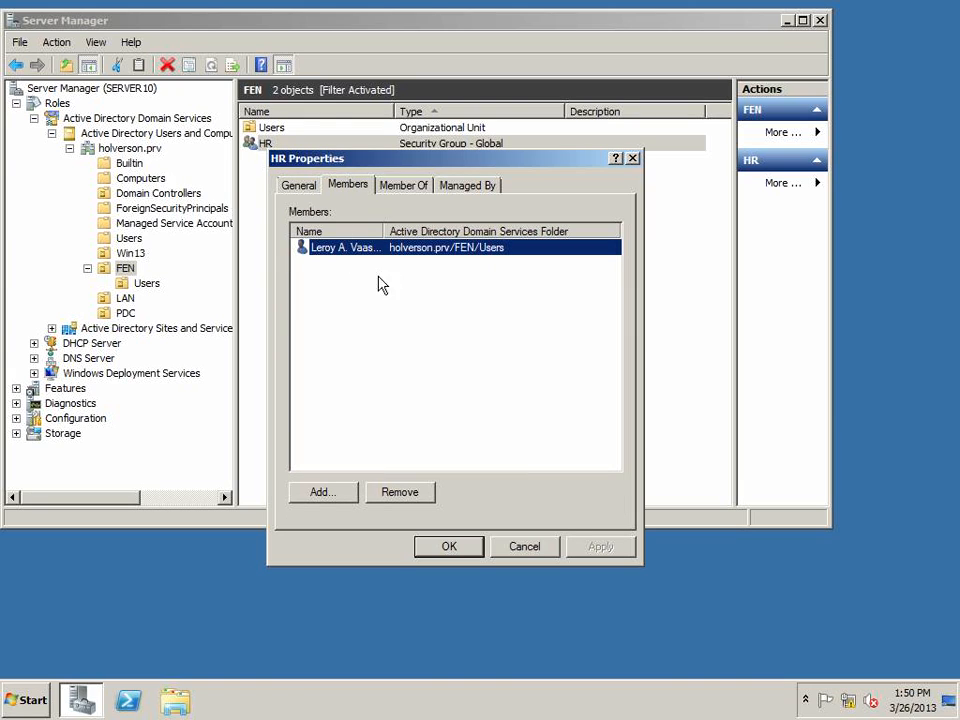
pyautogui.click(530, 553)
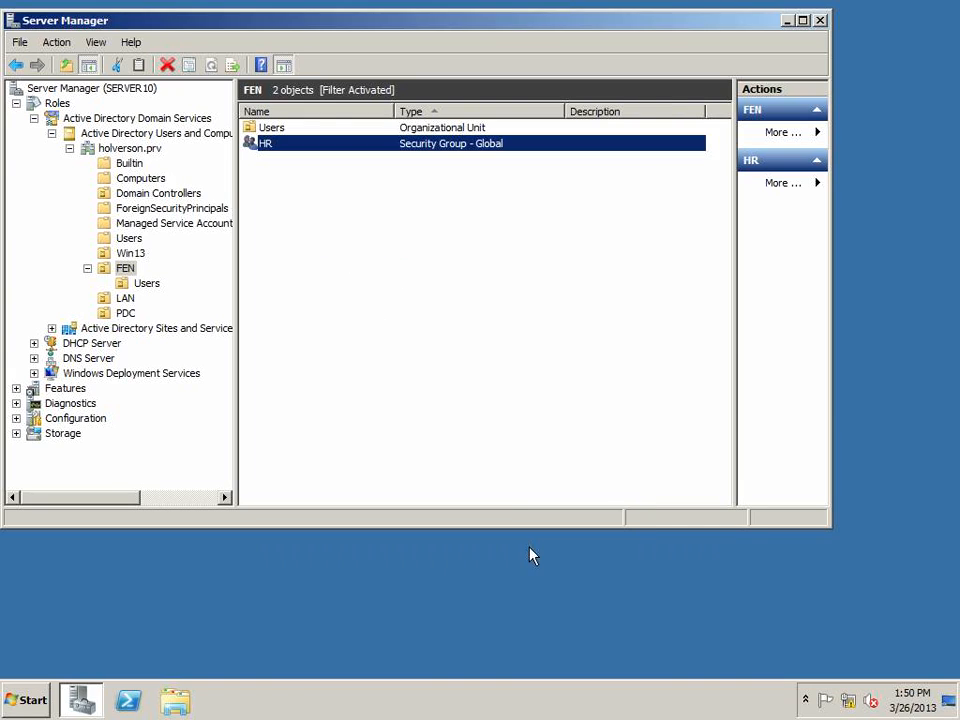
pyautogui.click(150, 285)
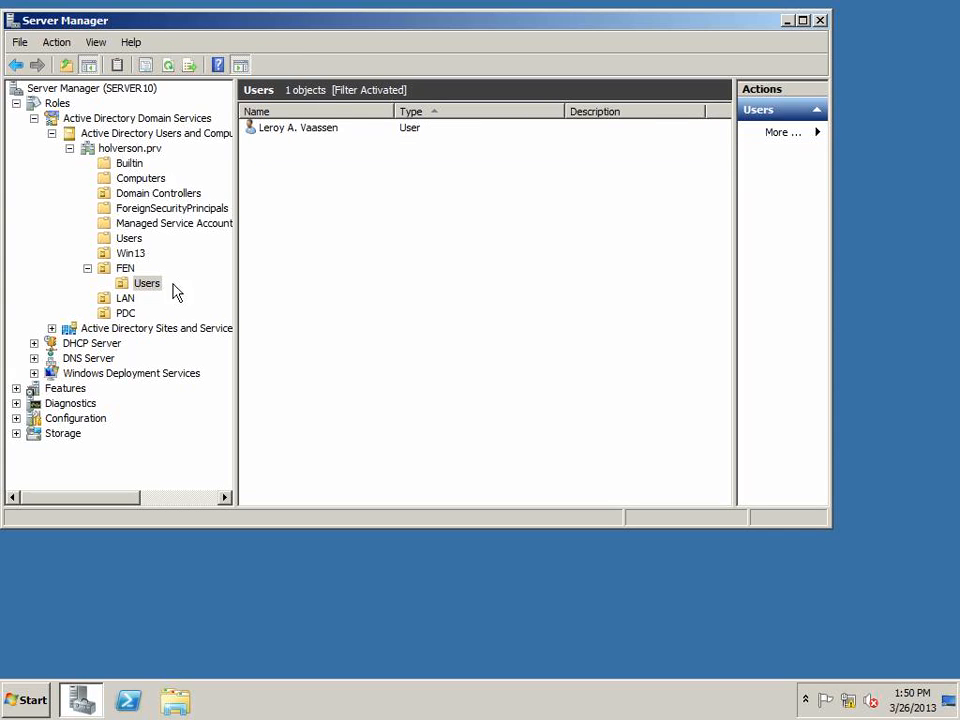
pyautogui.rightClick(298, 272)
pyautogui.click(125, 269)
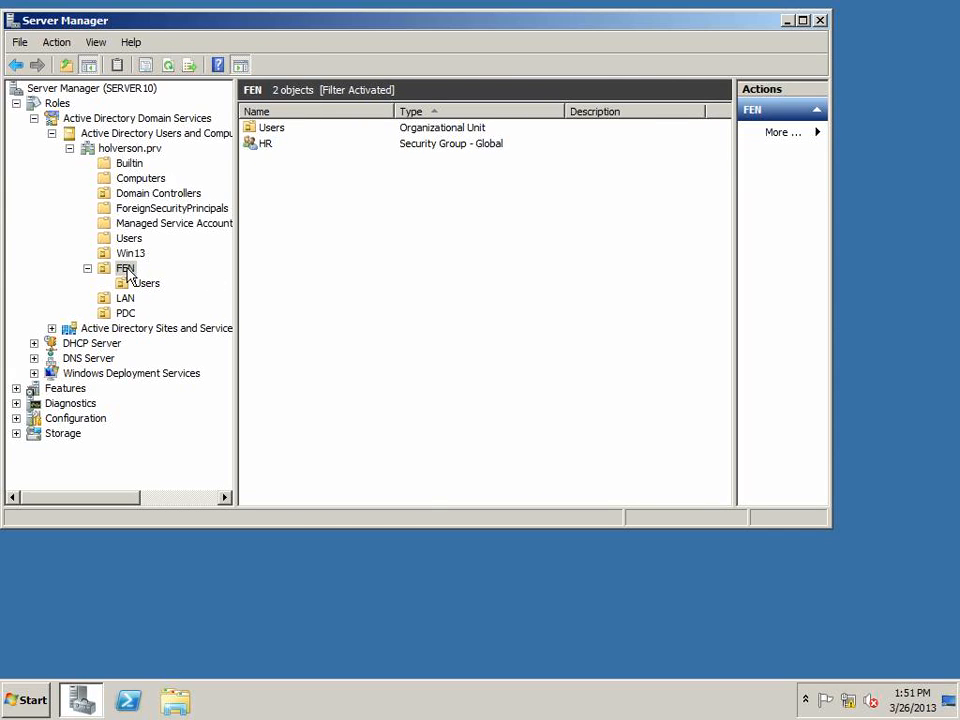
pyautogui.rightClick(275, 239)
pyautogui.moveTo(344, 300)
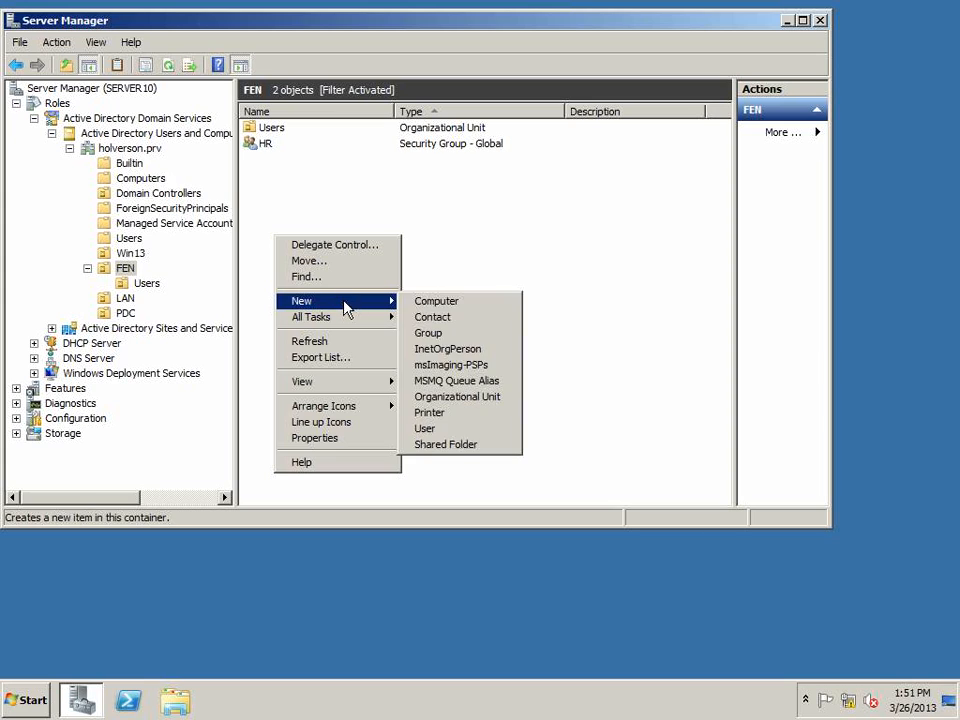
pyautogui.click(463, 428)
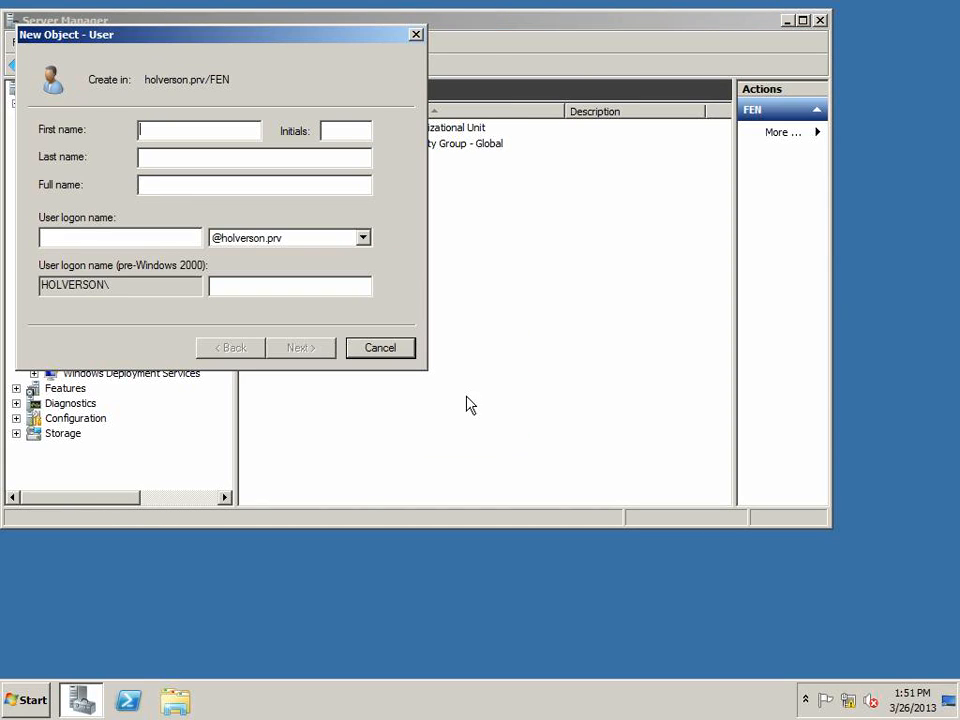
pyautogui.press('Tab')
pyautogui.press('Tab')
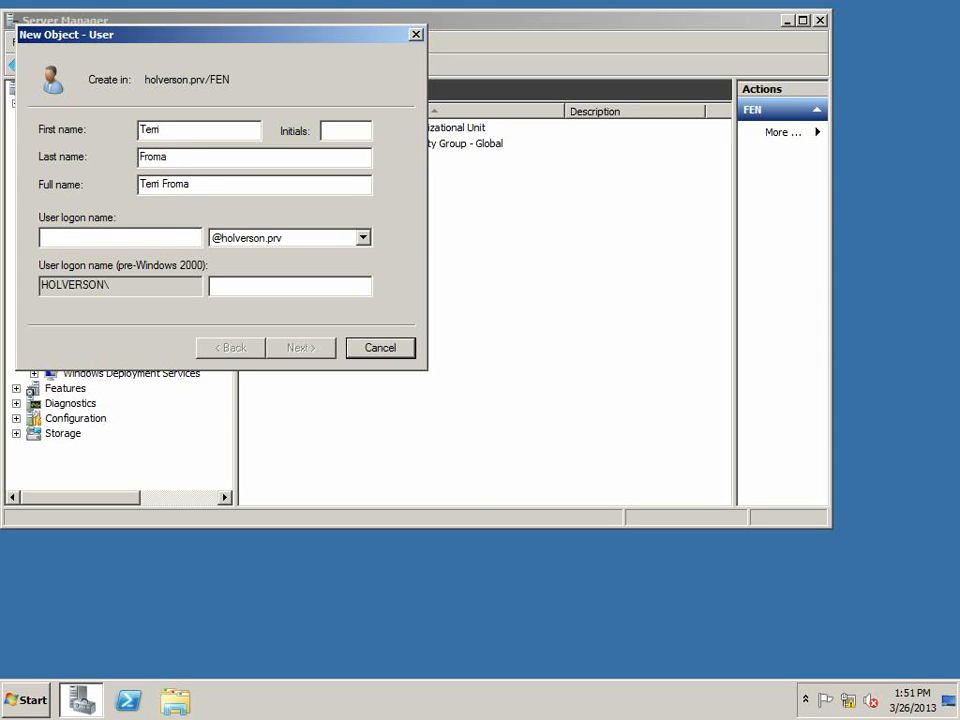
pyautogui.press('Tab')
pyautogui.hotkey('ctrl', 'c')
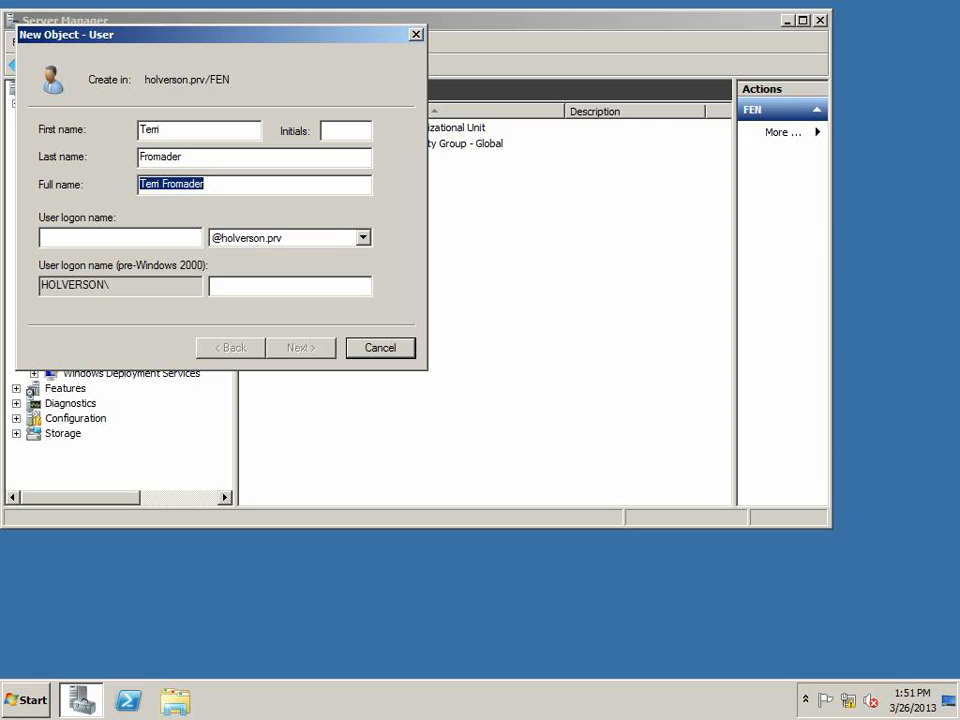
pyautogui.press('Tab')
pyautogui.hotkey('ctrl', 'v')
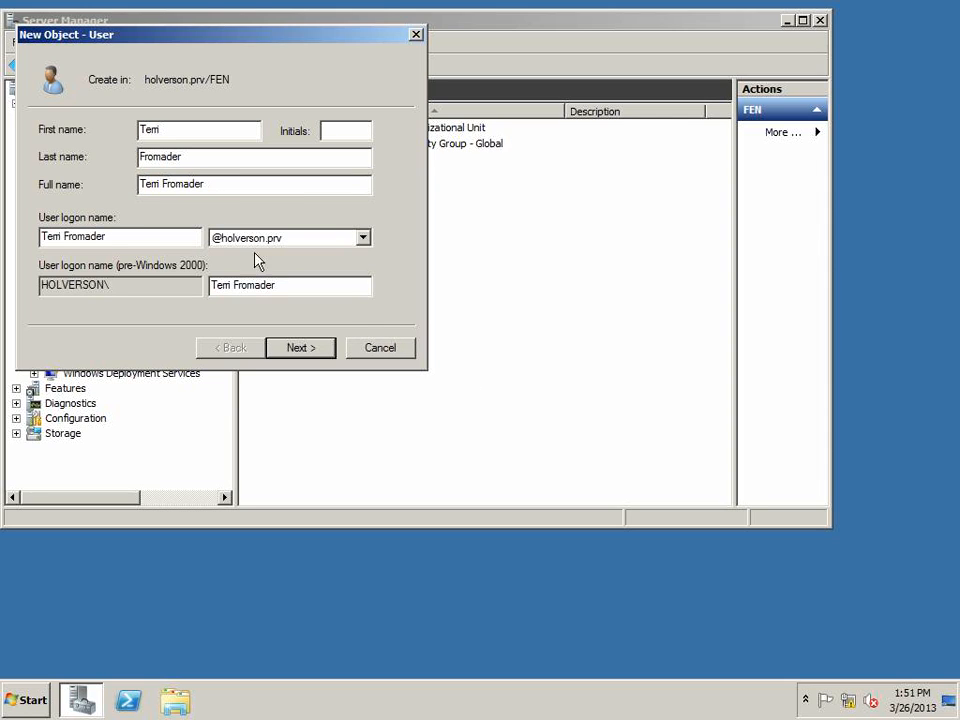
pyautogui.moveTo(211, 186); pyautogui.dragTo(101, 181)
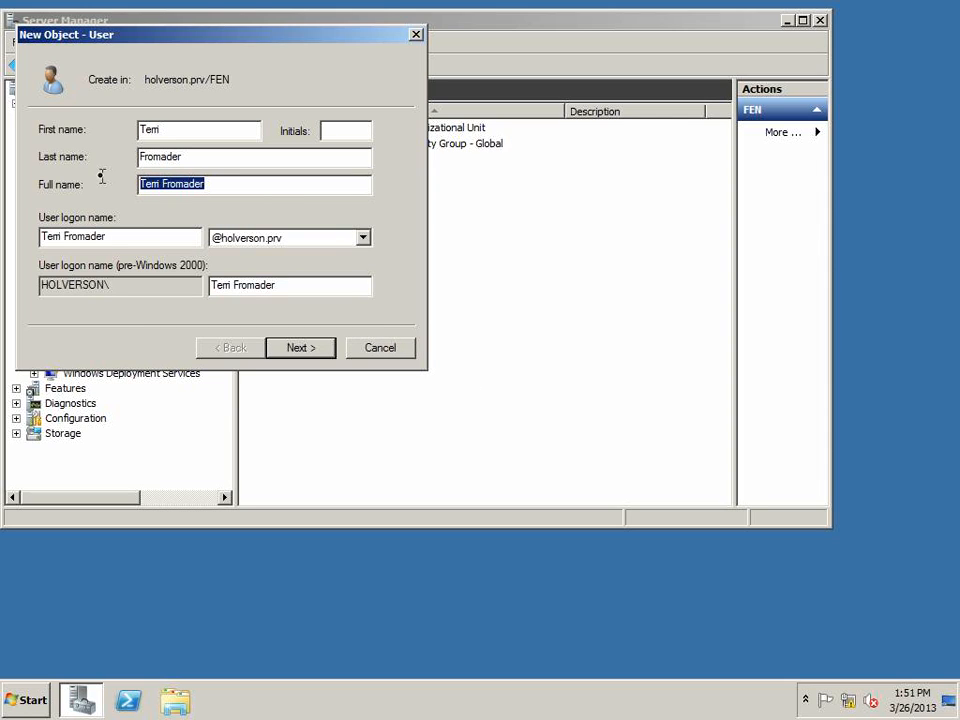
pyautogui.rightClick(169, 185)
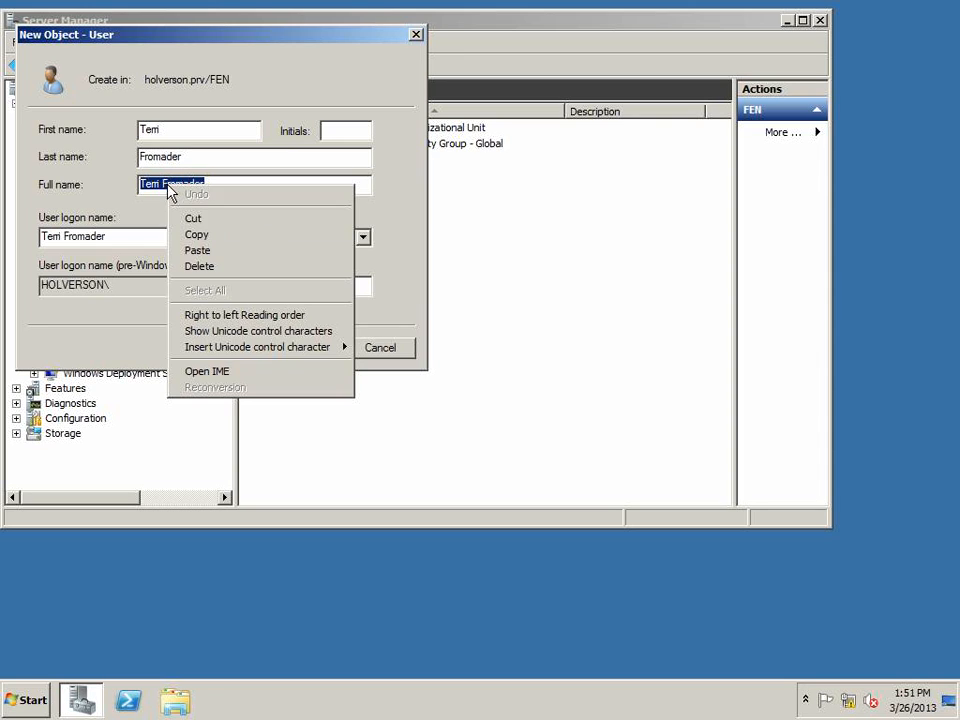
pyautogui.click(180, 233)
pyautogui.click(146, 239)
pyautogui.moveTo(146, 239); pyautogui.dragTo(30, 230)
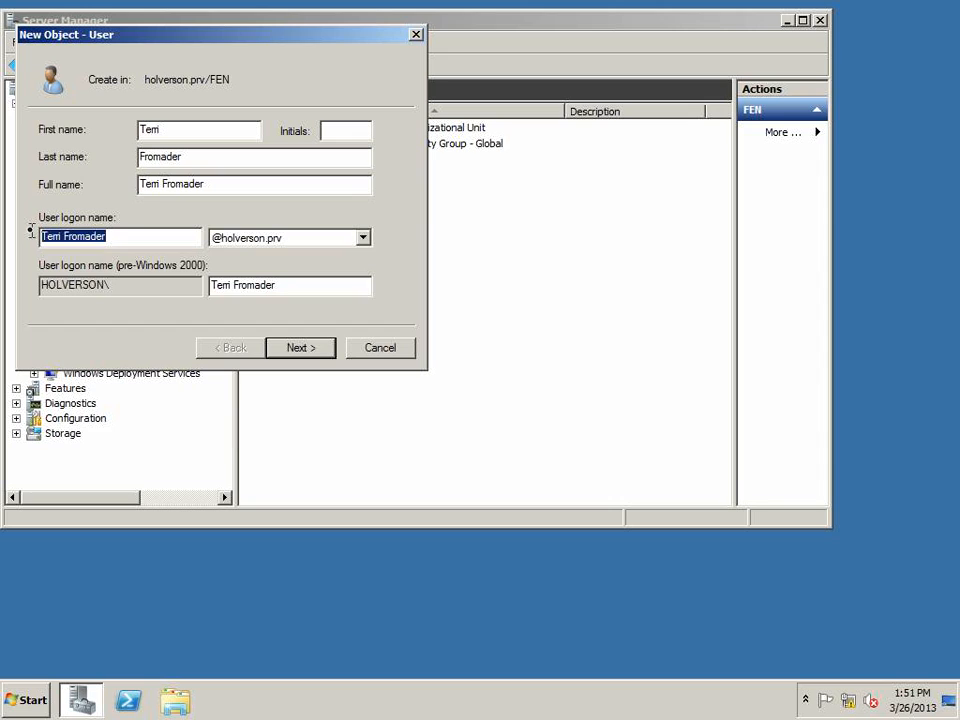
pyautogui.rightClick(62, 234)
pyautogui.click(91, 299)
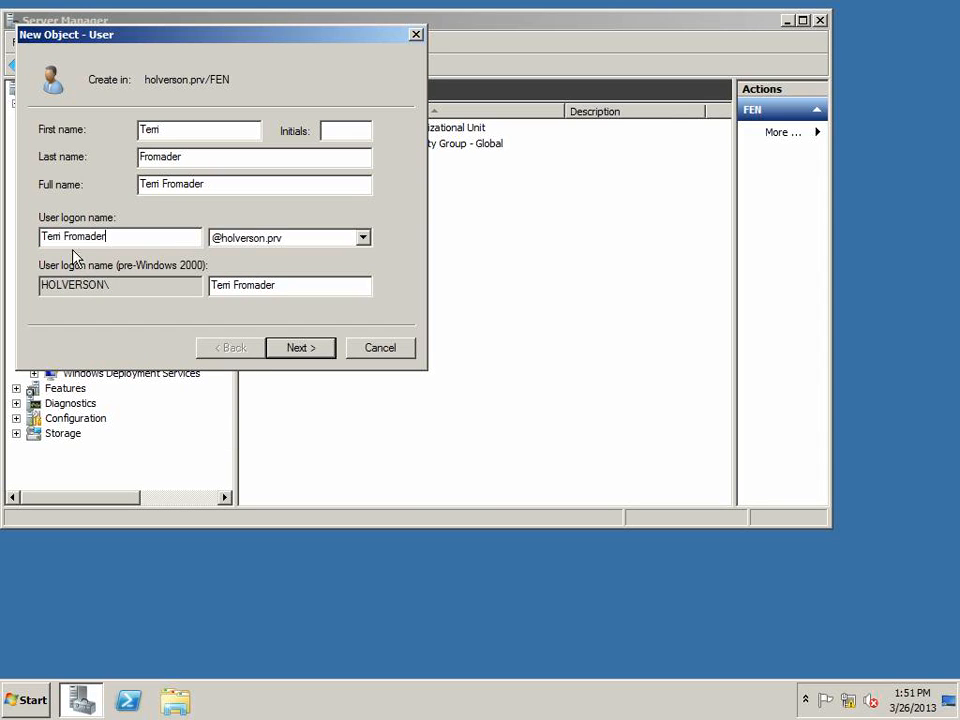
pyautogui.hotkey('ctrl', 'Left')
pyautogui.press('BackSpace')
pyautogui.write('.')
# Advance to the password page, enter and confirm the account password, and finish creating the user
pyautogui.click(318, 347)
pyautogui.click(192, 190)
pyautogui.click(191, 132)
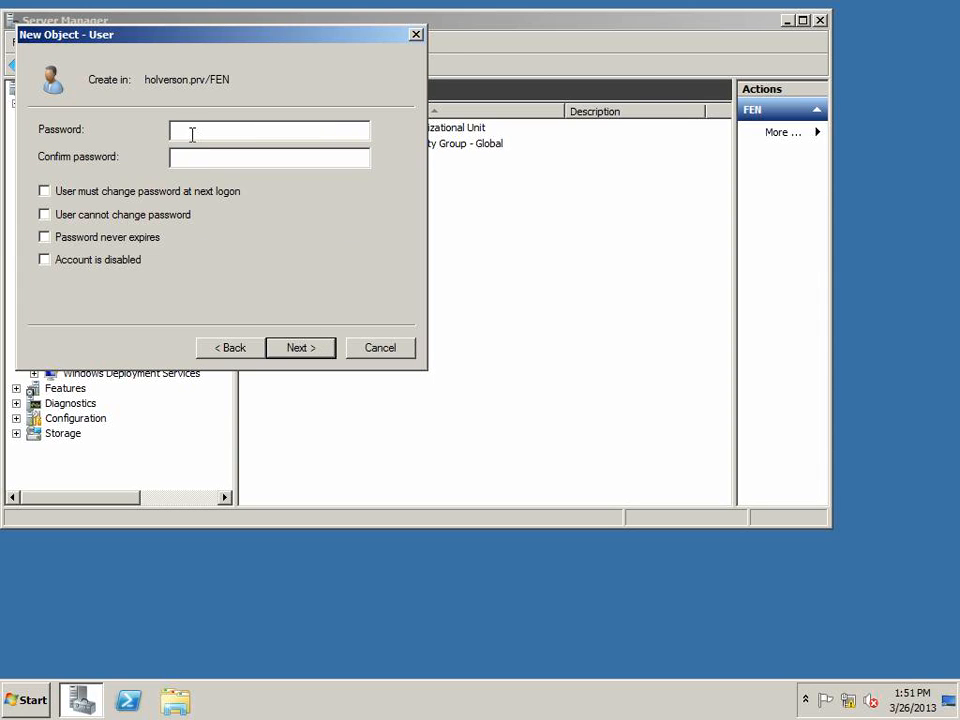
pyautogui.write('**********')
pyautogui.press('Tab')
pyautogui.write('**********')
pyautogui.click(311, 348)
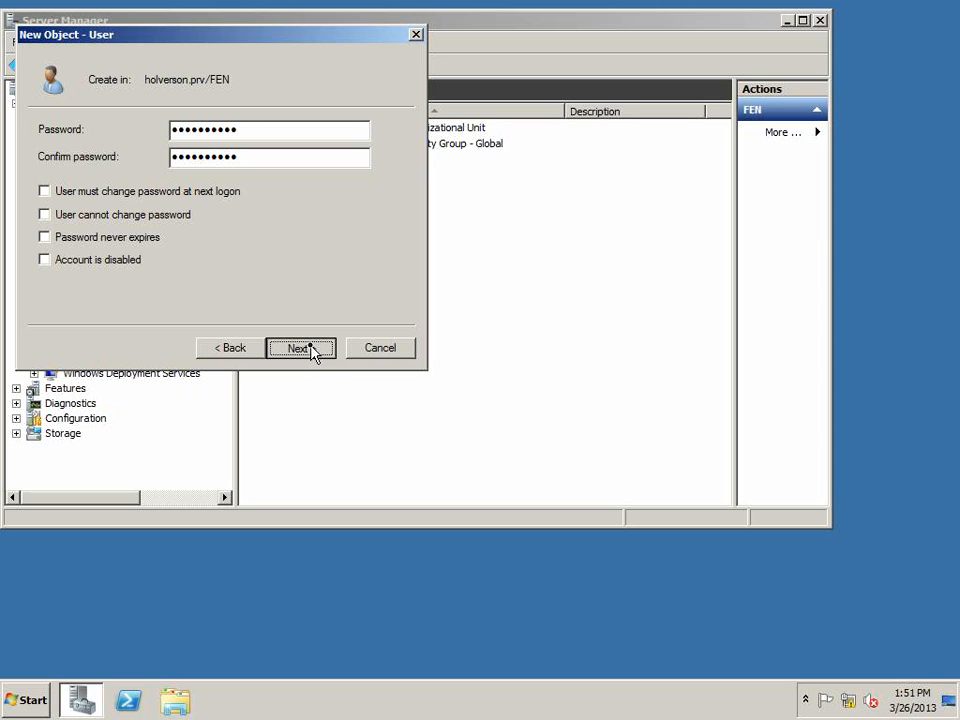
pyautogui.click(301, 348)
pyautogui.click(301, 348)
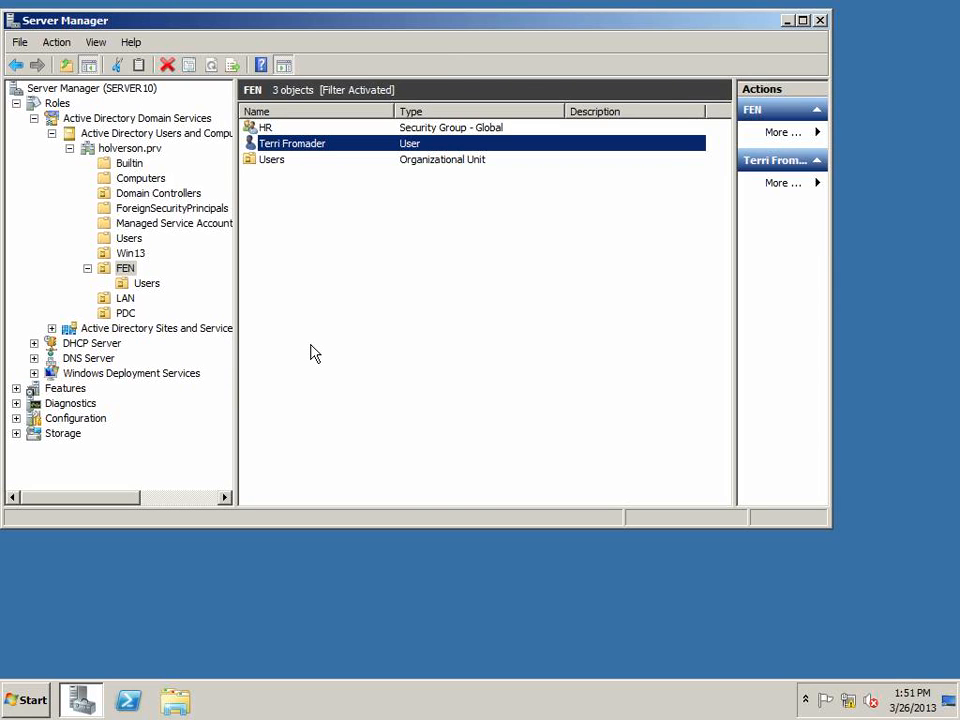
pyautogui.rightClick(278, 147)
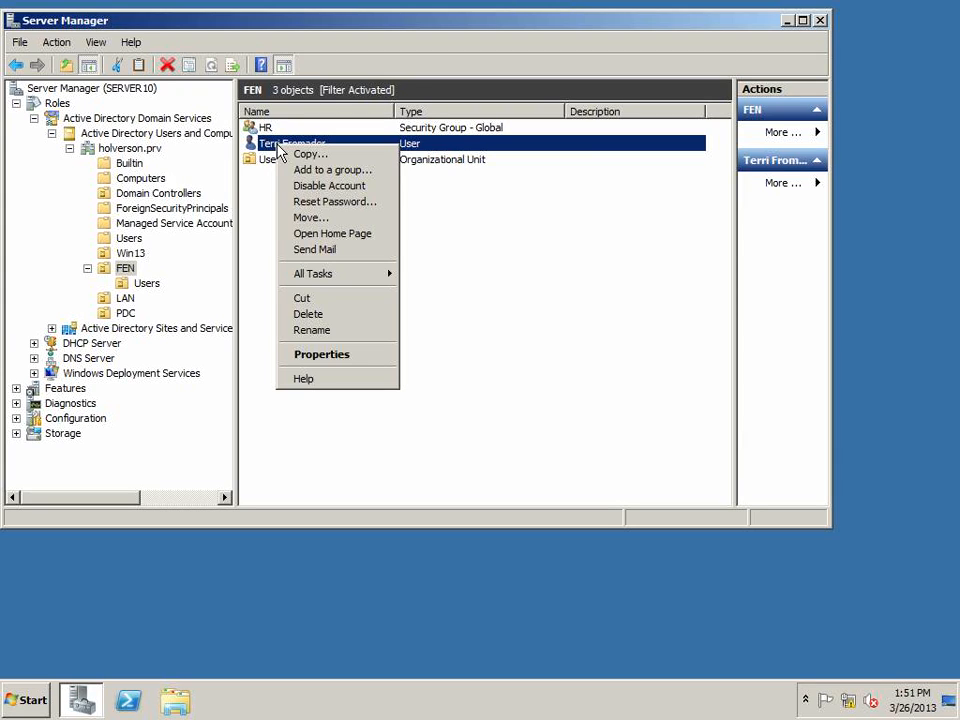
pyautogui.click(316, 222)
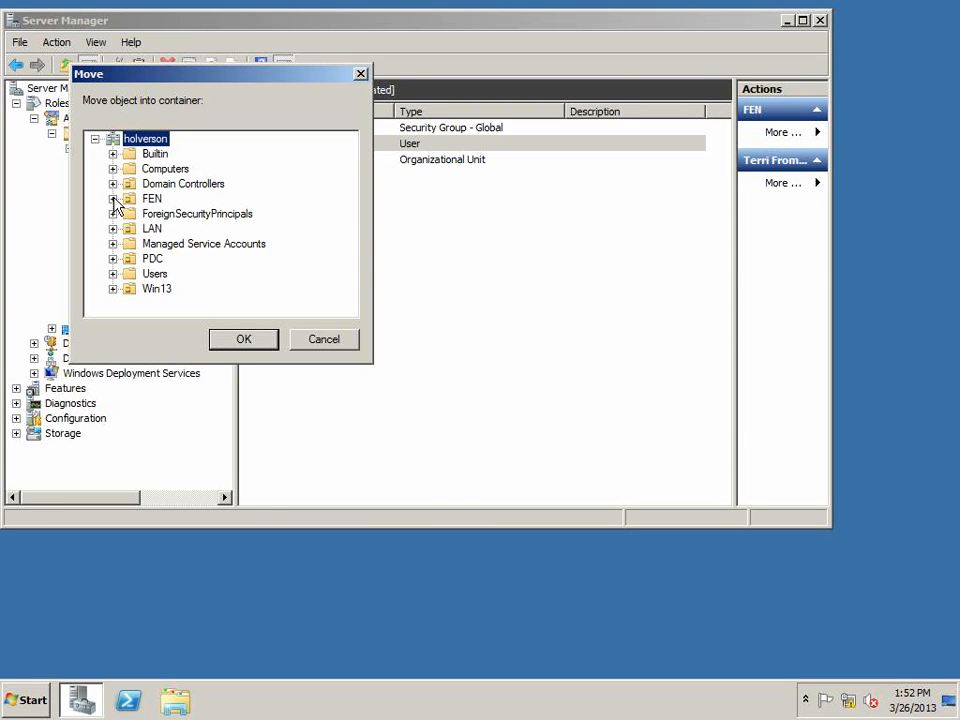
pyautogui.click(326, 338)
pyautogui.moveTo(279, 150); pyautogui.dragTo(154, 294)
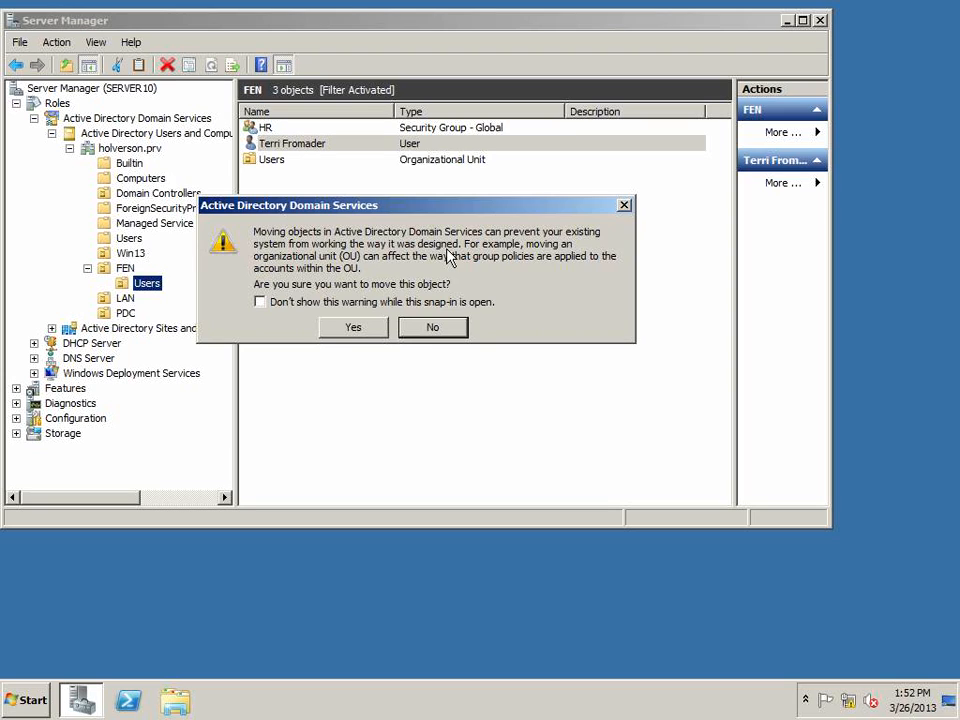
pyautogui.click(355, 328)
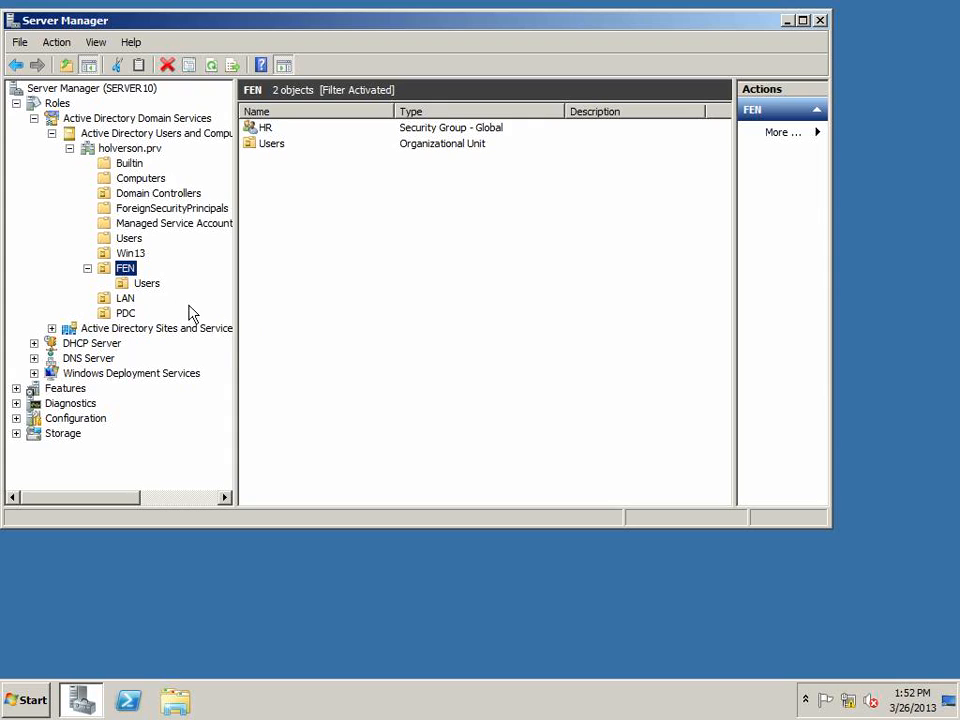
pyautogui.click(150, 285)
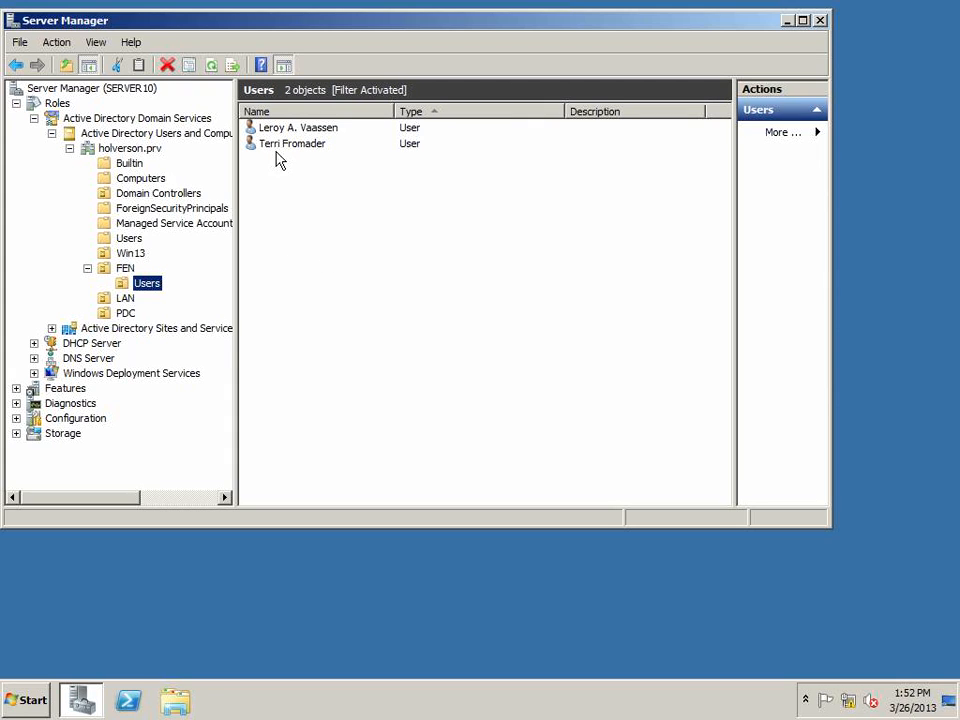
pyautogui.click(276, 147)
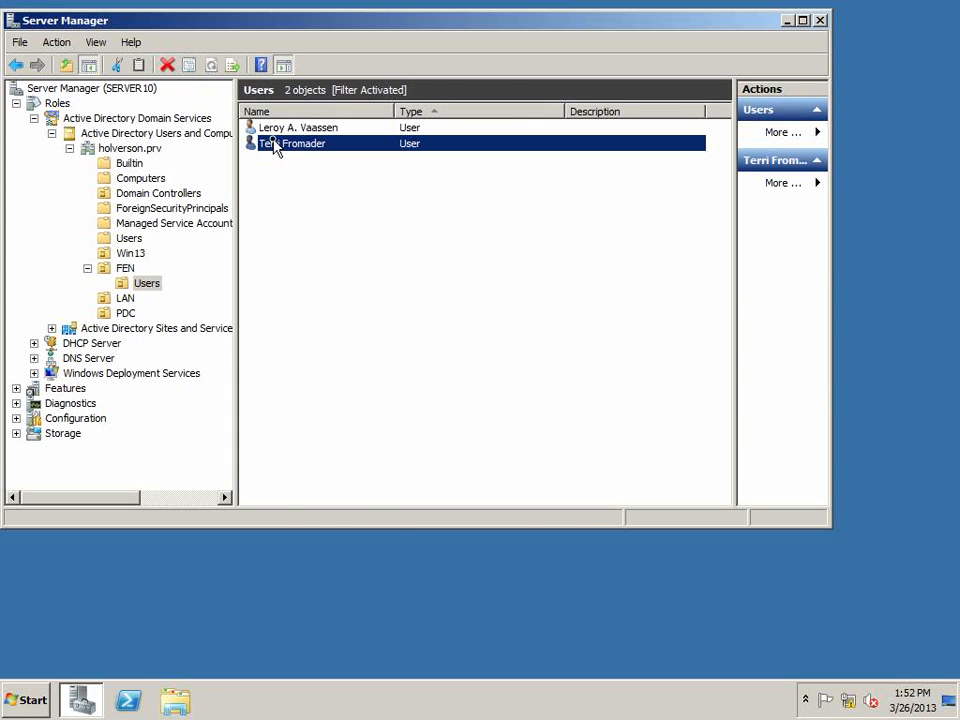
pyautogui.doubleClick(276, 147)
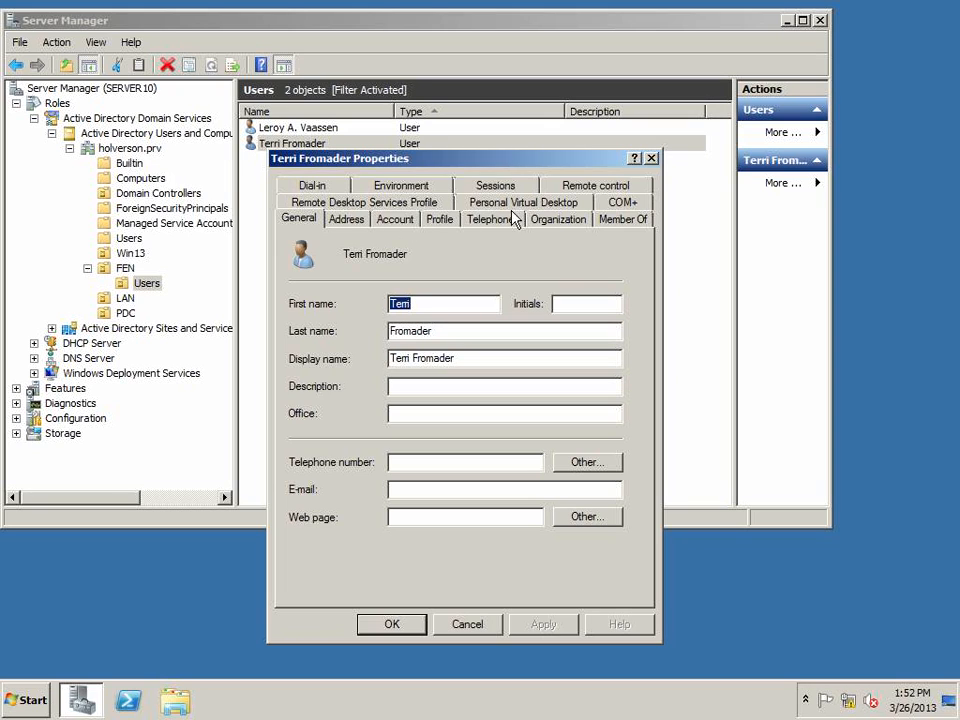
pyautogui.click(634, 218)
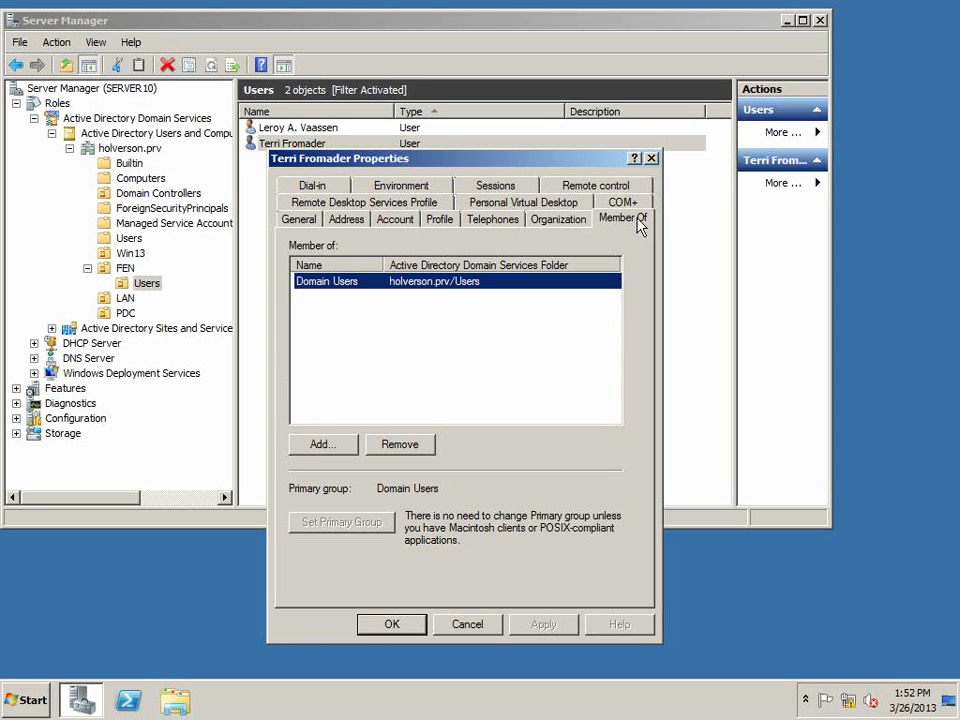
pyautogui.click(332, 445)
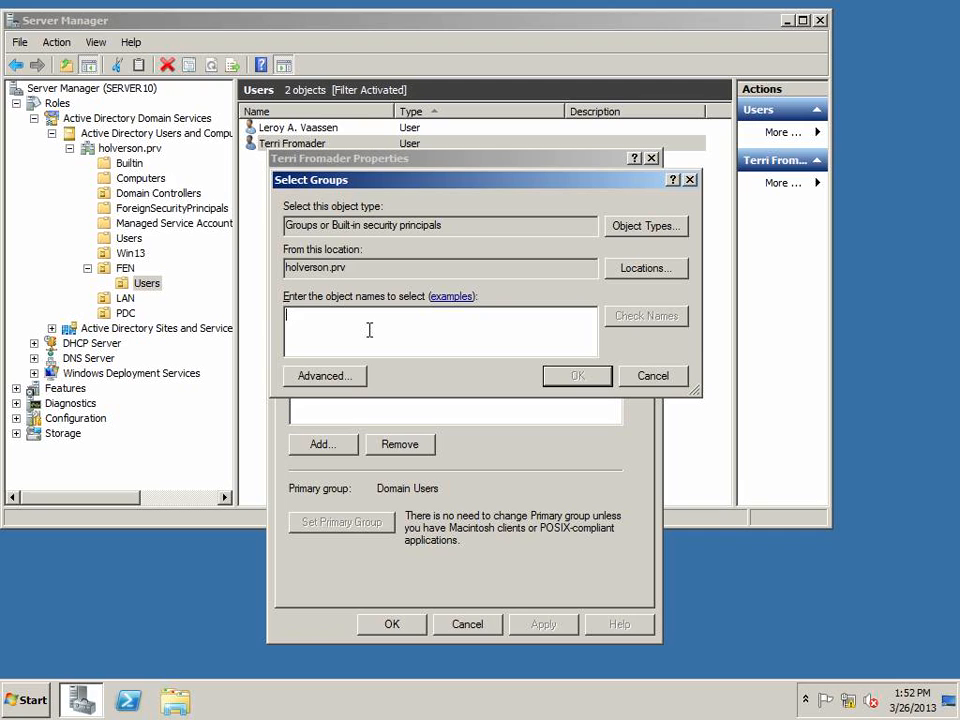
pyautogui.write('hr')
pyautogui.press('Return')
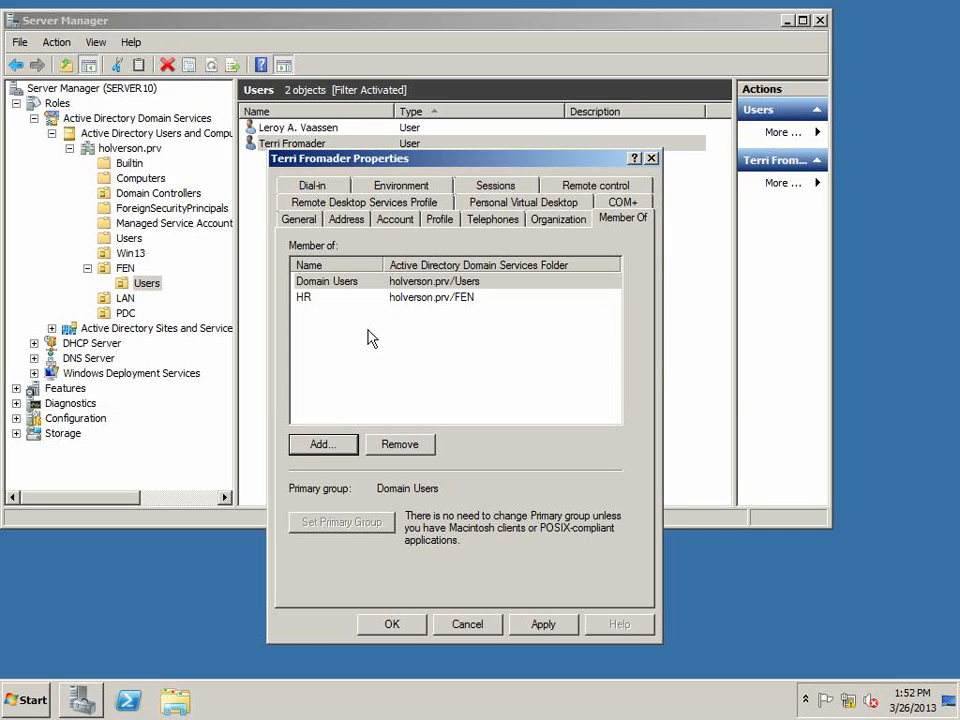
pyautogui.click(418, 625)
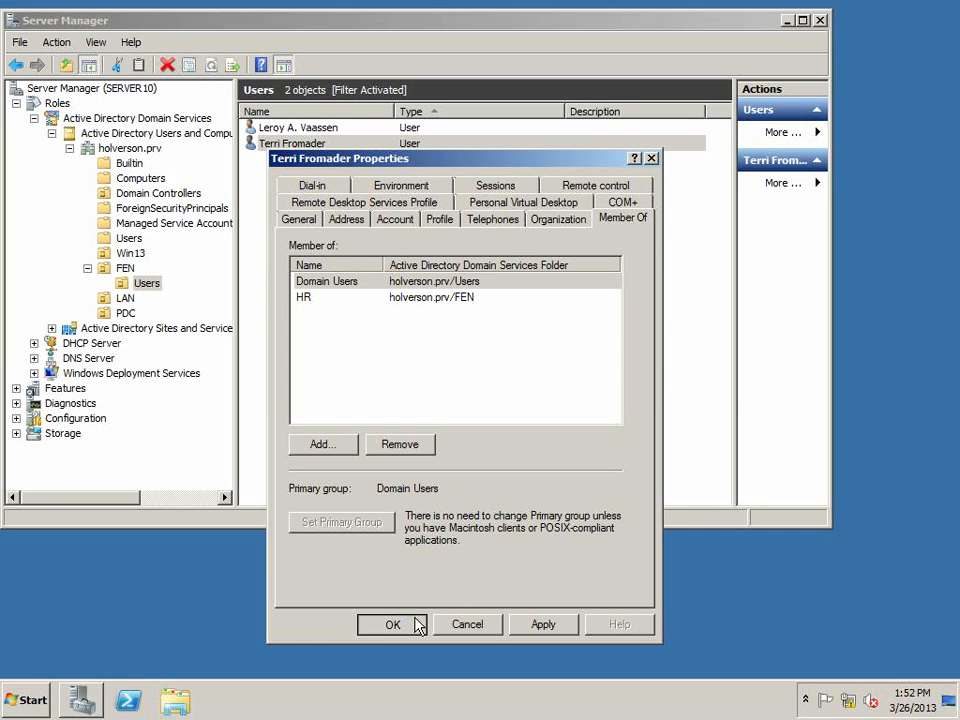
# Review the members of the HR group in FEN
pyautogui.click(124, 269)
pyautogui.doubleClick(265, 144)
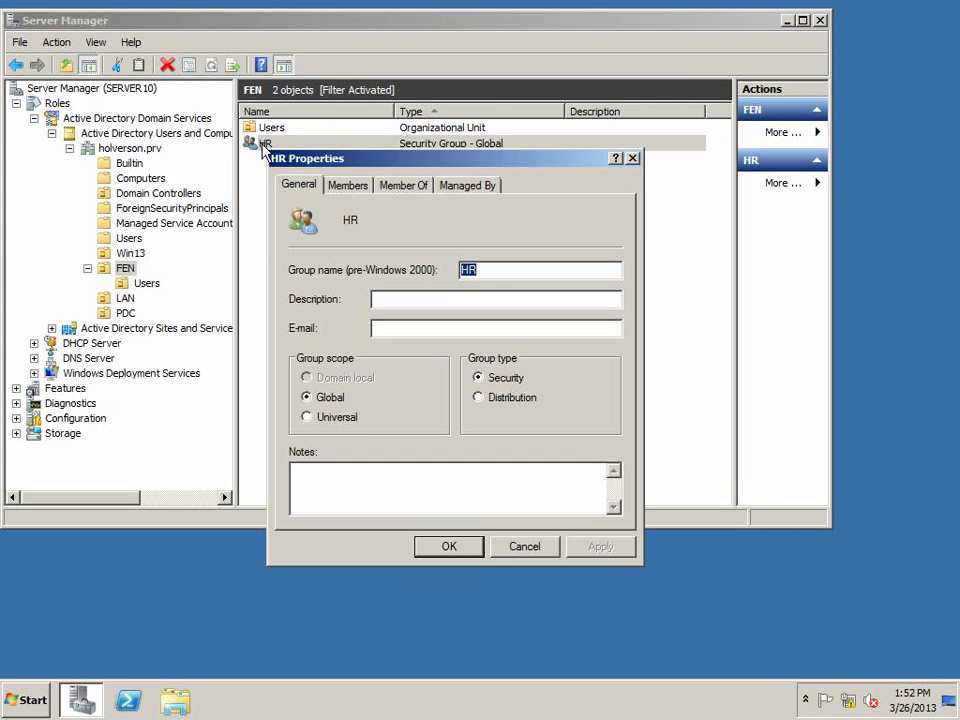
pyautogui.click(350, 186)
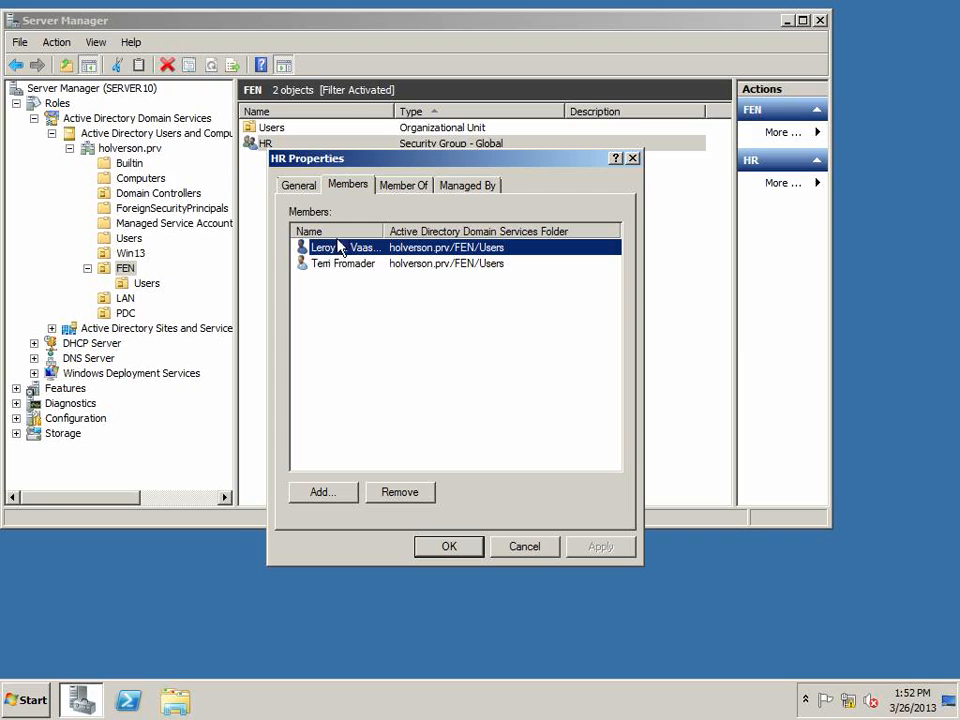
pyautogui.click(522, 547)
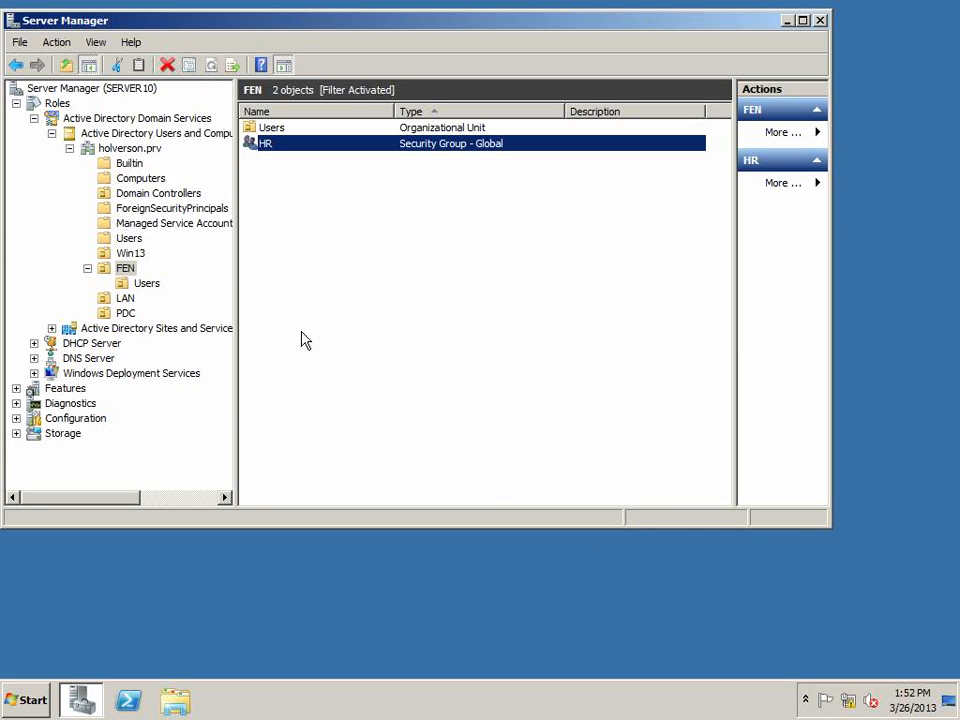
# Create a new organizational unit named Computers inside FEN
pyautogui.rightClick(127, 273)
pyautogui.moveTo(160, 333)
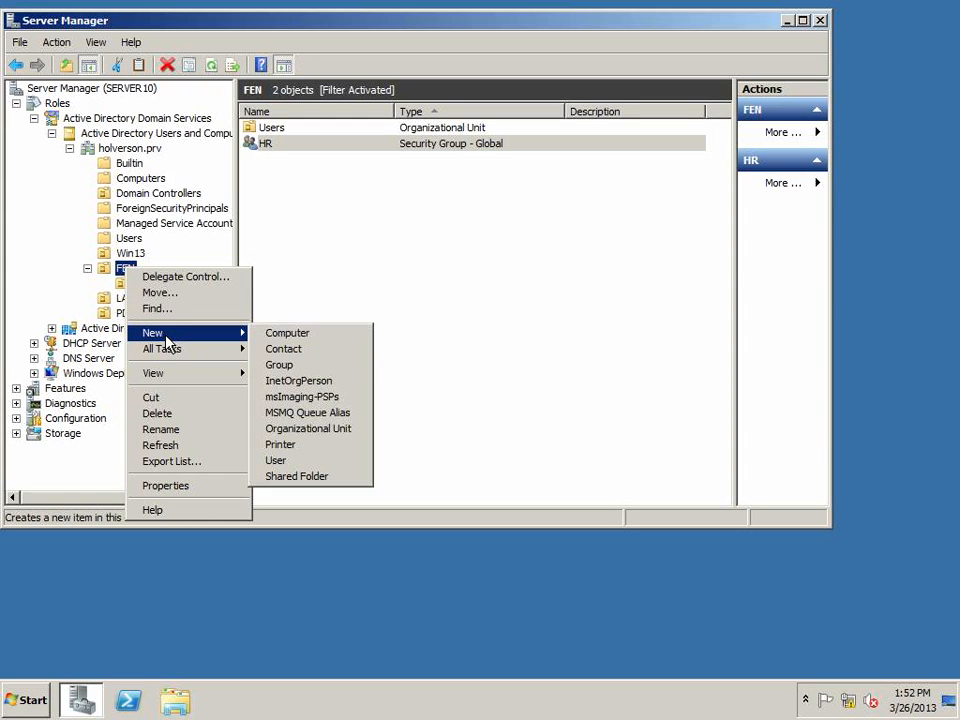
pyautogui.click(316, 429)
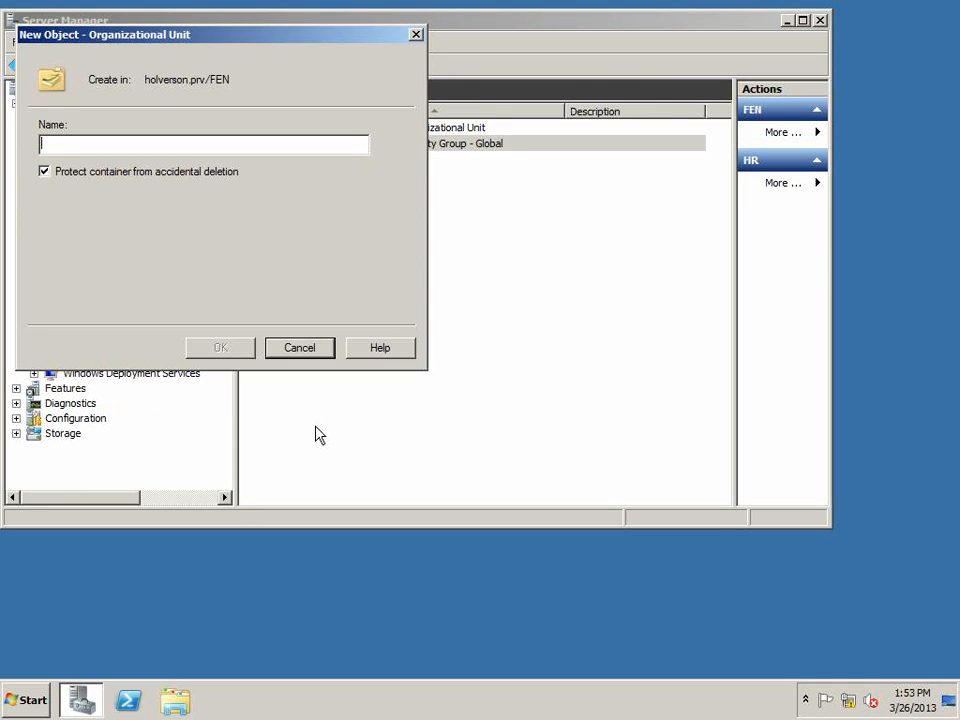
pyautogui.write('Computers')
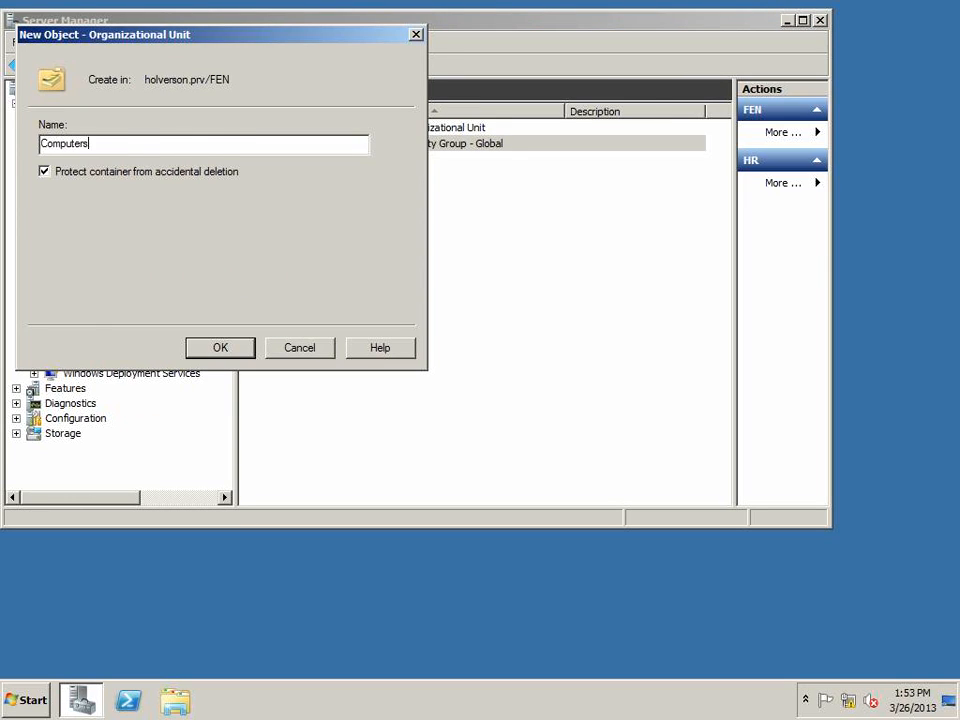
pyautogui.press('Return')
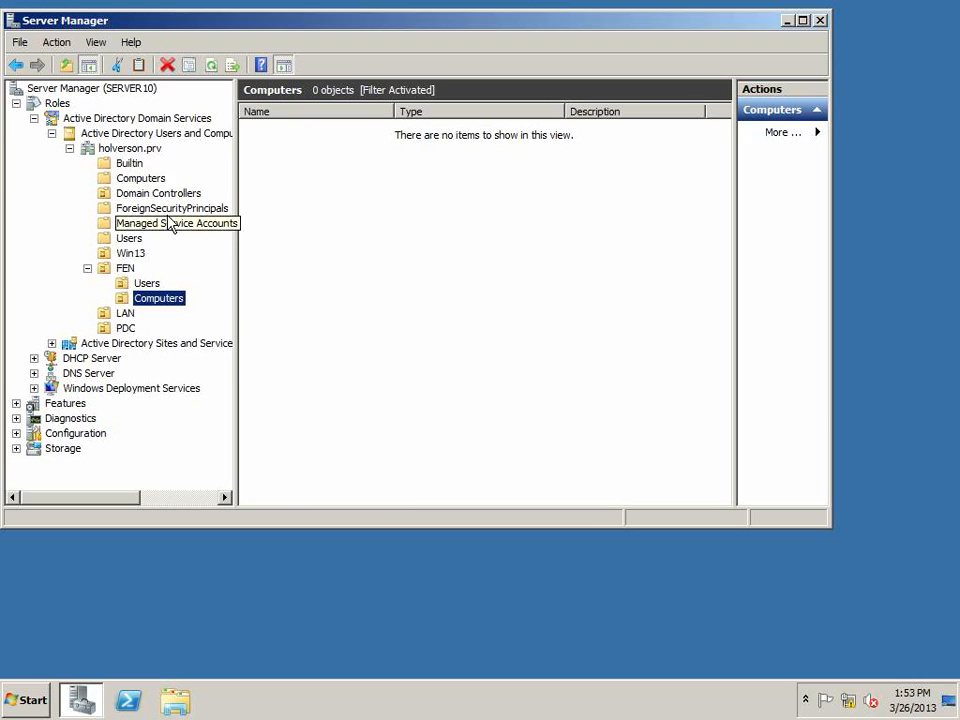
# Move the WKS001 computer from the default Computers container into FEN's Computers organizational unit
pyautogui.click(140, 180)
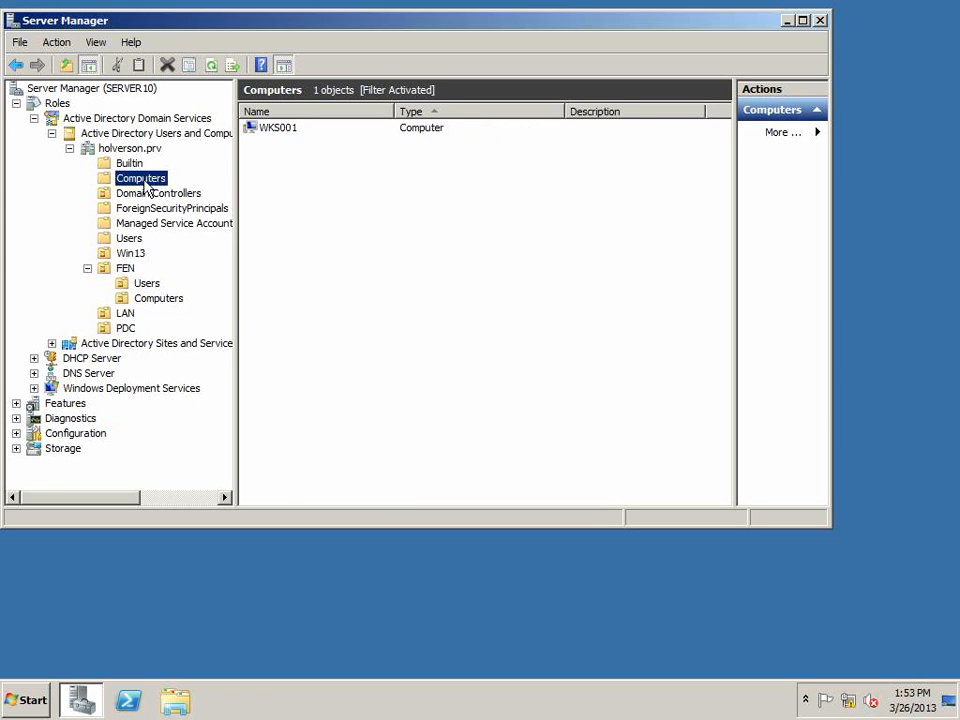
pyautogui.click(282, 130)
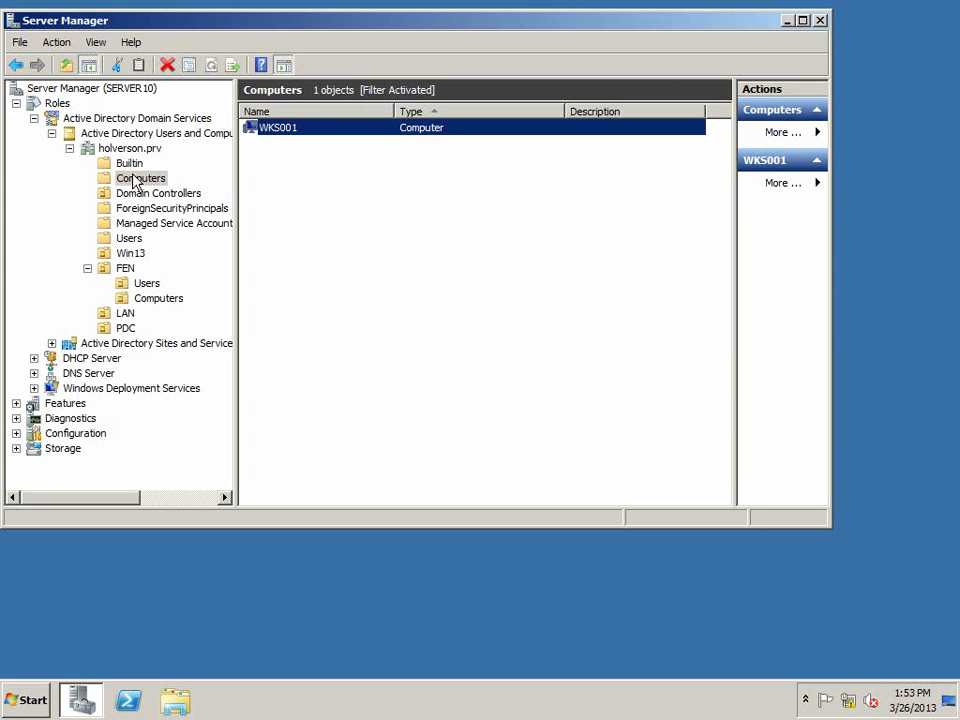
pyautogui.moveTo(260, 131); pyautogui.dragTo(157, 312)
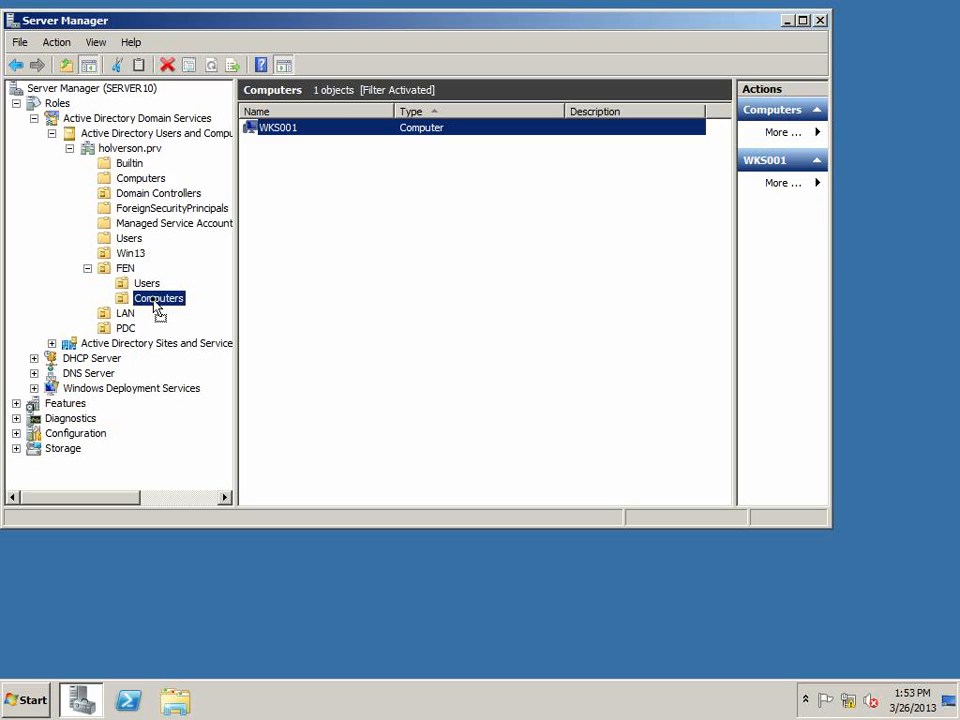
pyautogui.moveTo(156, 310); pyautogui.dragTo(155, 309)
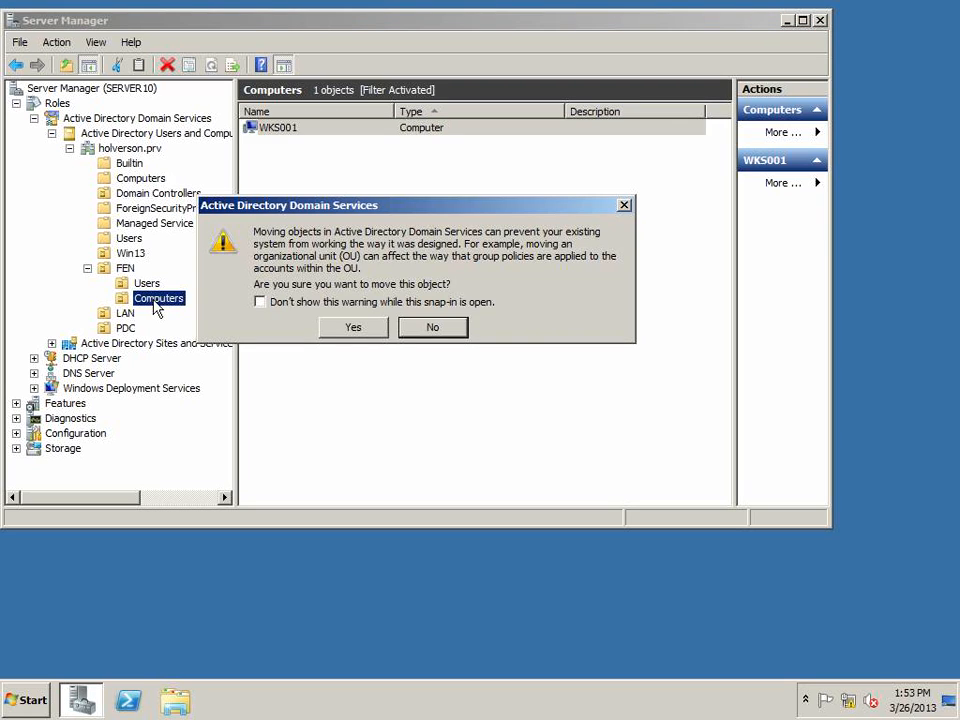
pyautogui.click(335, 334)
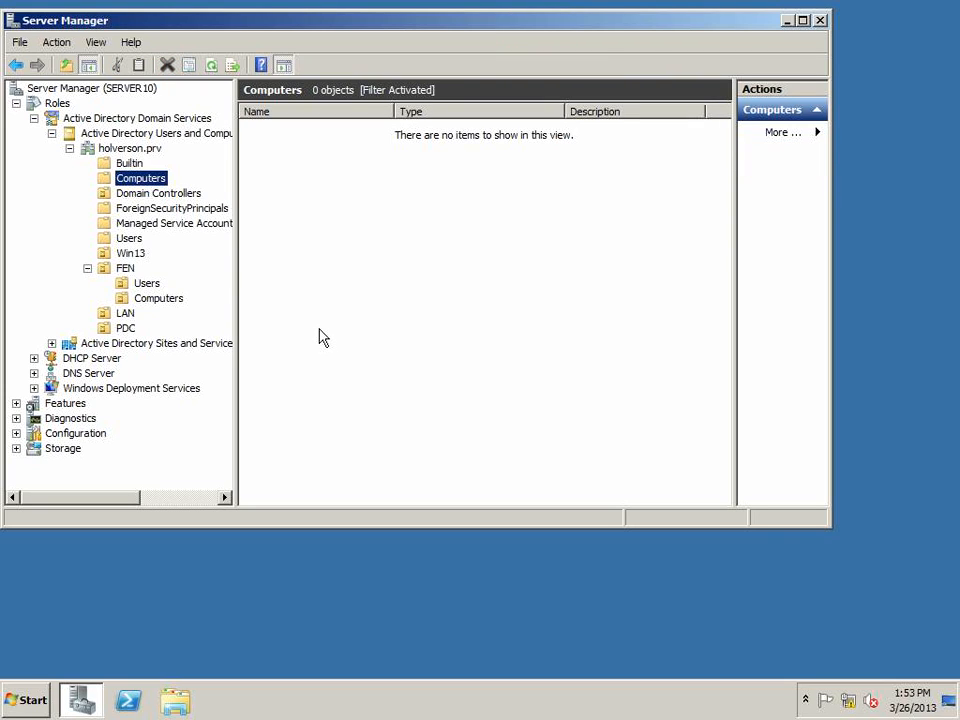
pyautogui.click(162, 298)
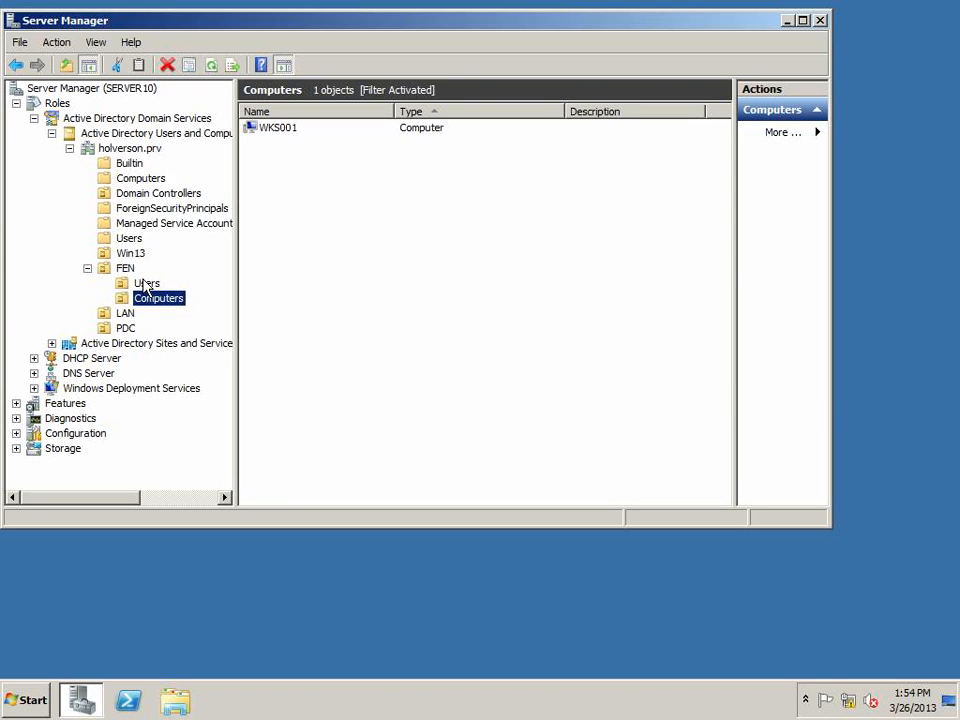
# Copy the existing HR user's account in FEN's Users unit into a new user, entering the new user's first and last name
pyautogui.click(145, 285)
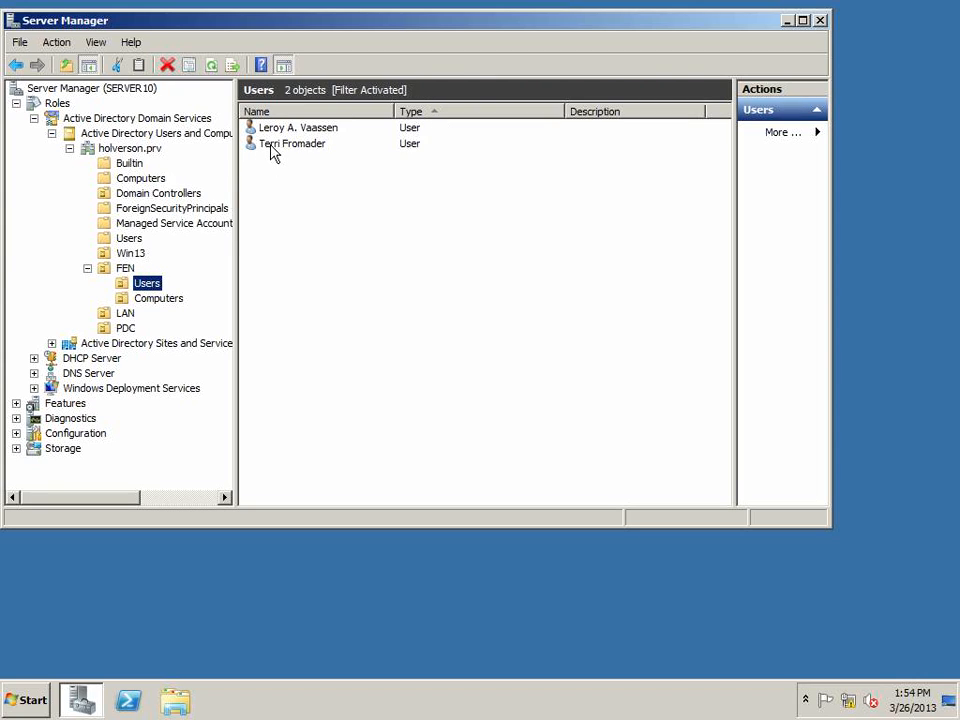
pyautogui.click(276, 145)
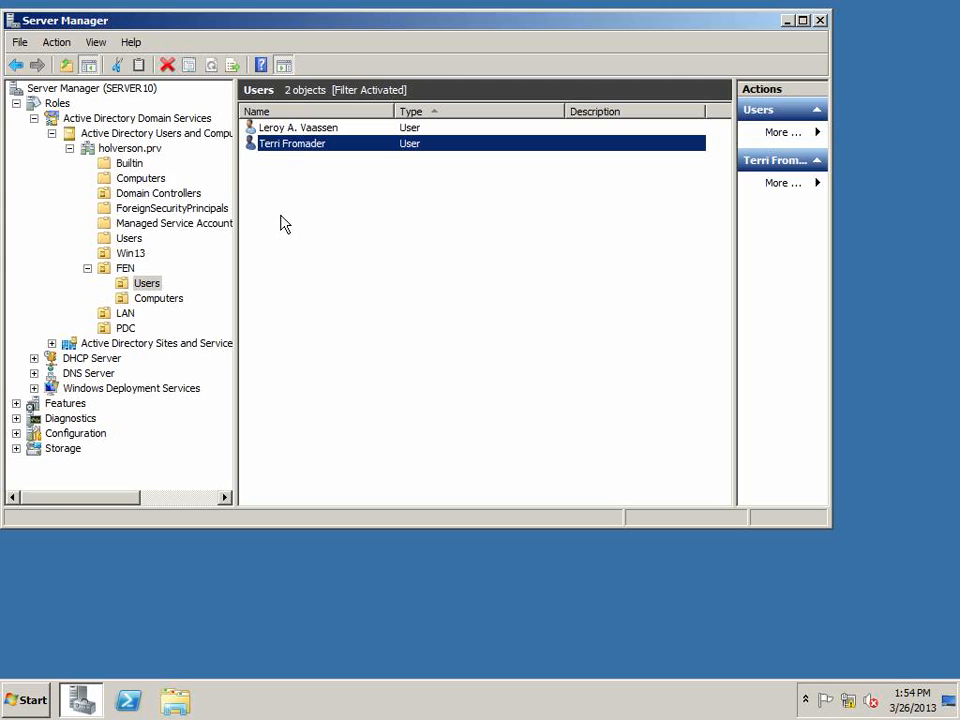
pyautogui.click(284, 130)
pyautogui.click(285, 146)
pyautogui.rightClick(286, 148)
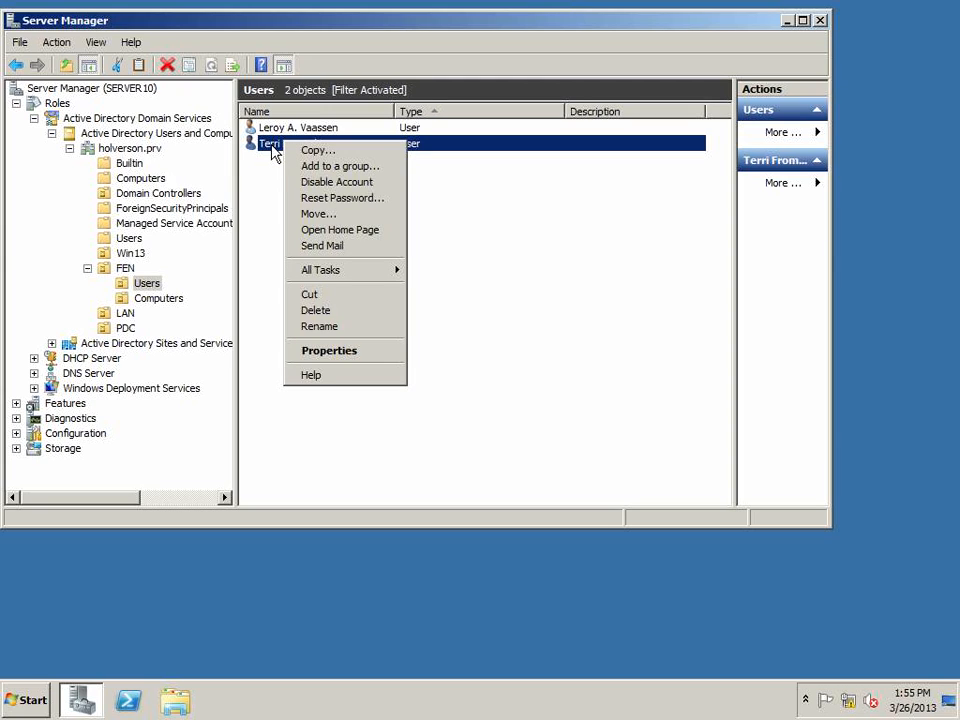
pyautogui.click(272, 165)
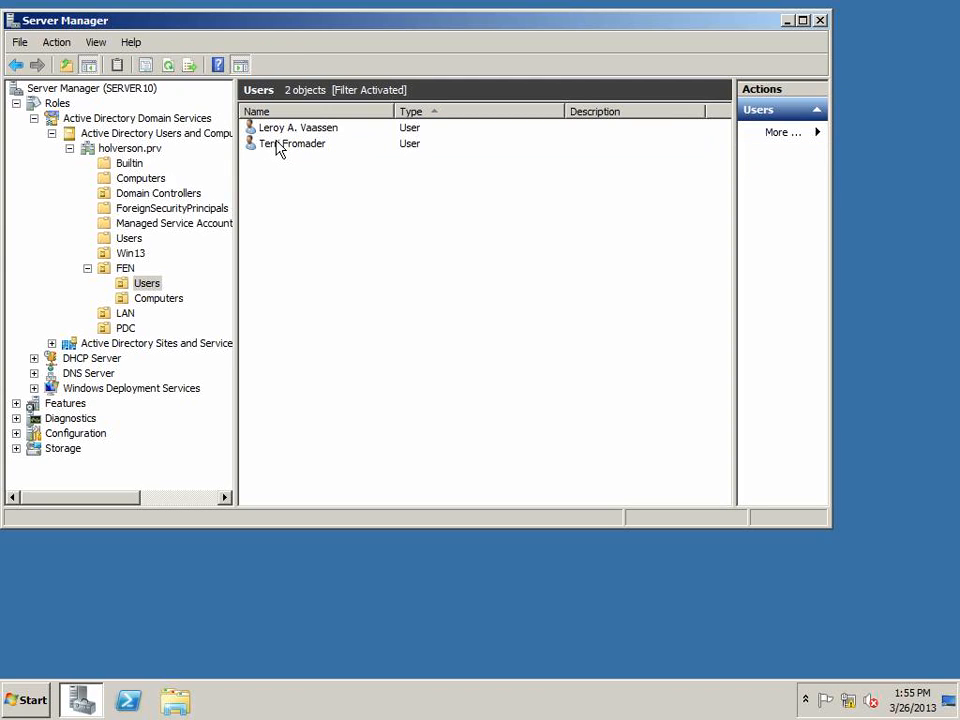
pyautogui.click(277, 147)
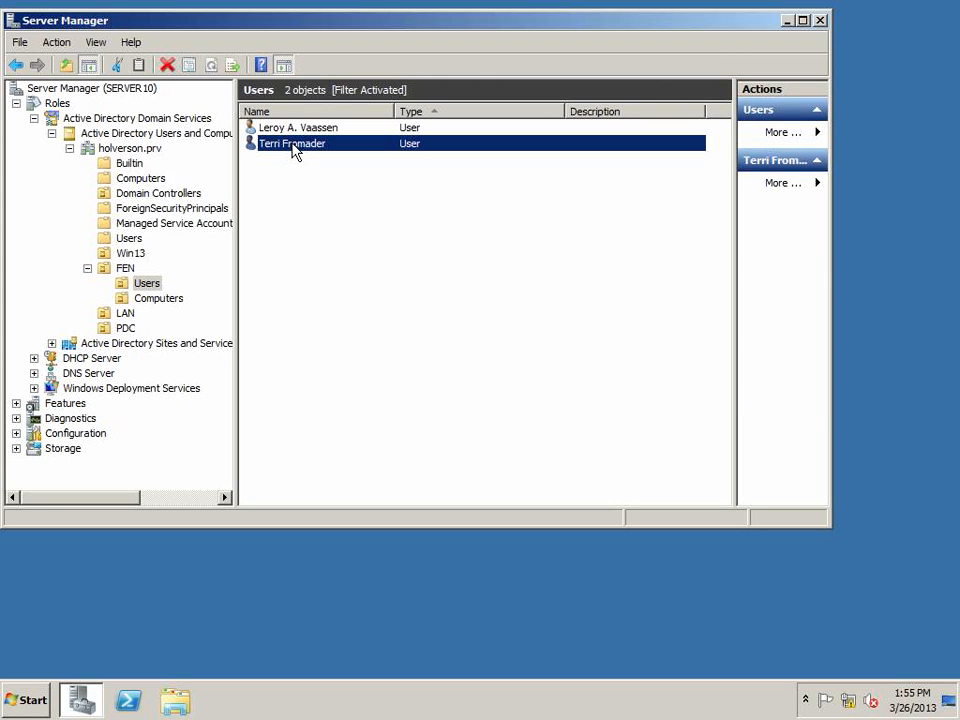
pyautogui.rightClick(293, 150)
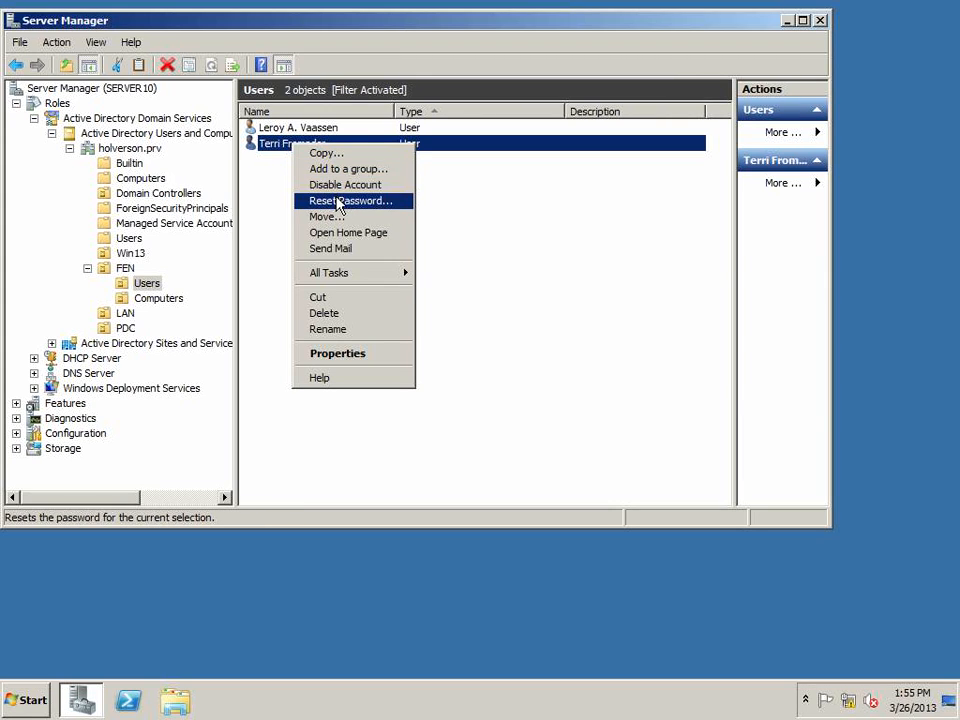
pyautogui.click(320, 153)
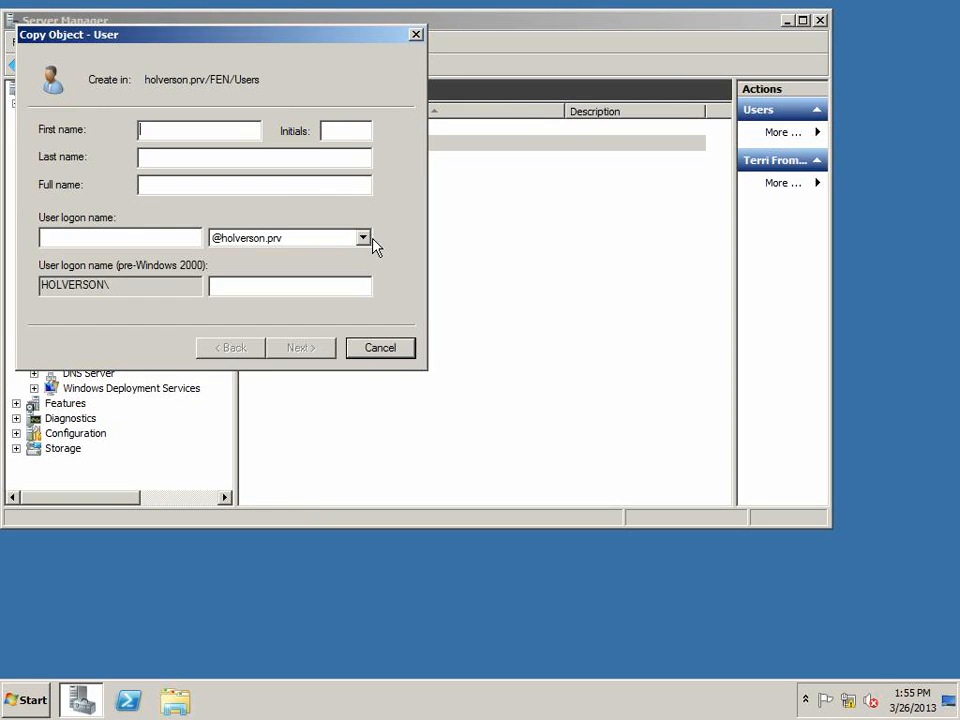
pyautogui.press('Tab')
pyautogui.press('Tab')
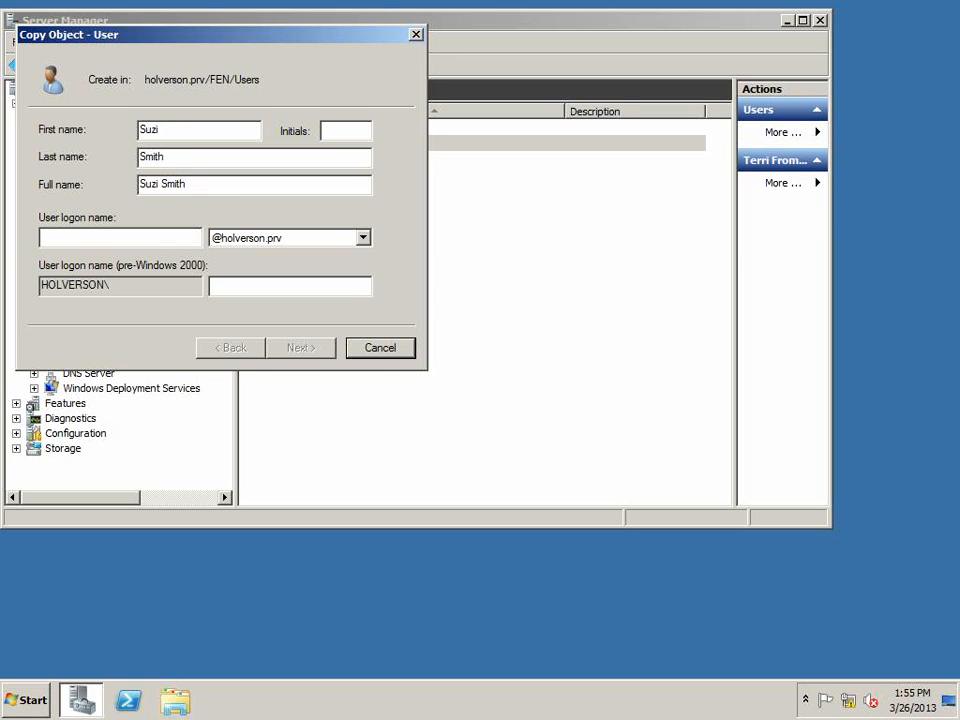
# Set the new user's logon name to the first and last name joined by a dot
pyautogui.hotkey('shift', 'Tab')
pyautogui.hotkey('ctrl', 'c')
pyautogui.press('Tab')
pyautogui.hotkey('ctrl', 'v')
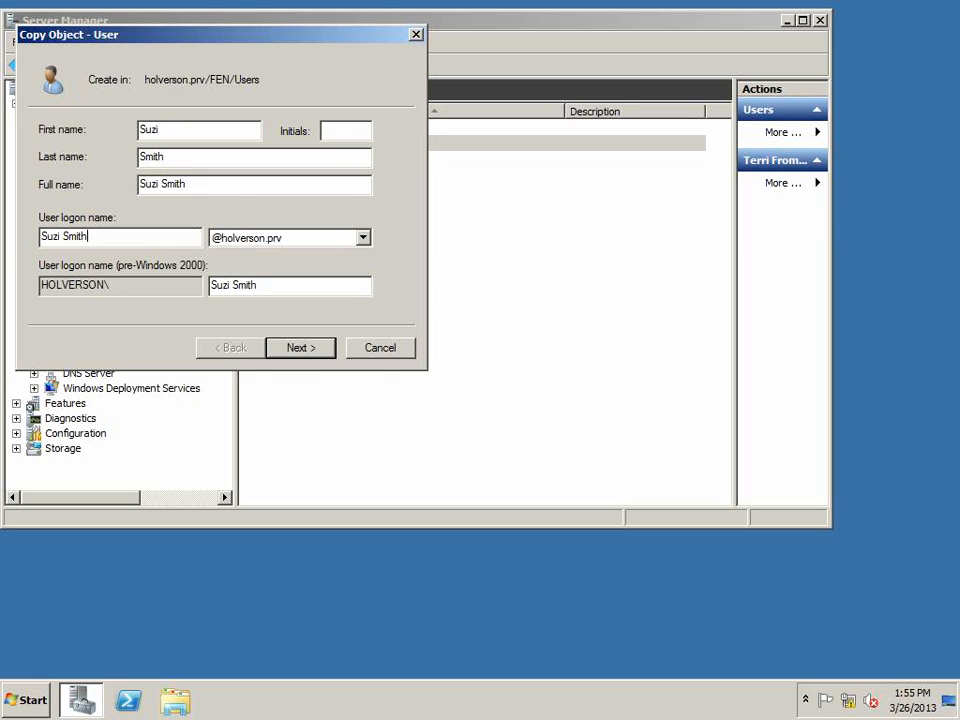
pyautogui.click(61, 236)
pyautogui.press('BackSpace')
pyautogui.write('.')
# Enter and confirm the new account's password and finish creating the user
pyautogui.click(300, 347)
pyautogui.write('**********')
pyautogui.press('Tab')
pyautogui.write('**********')
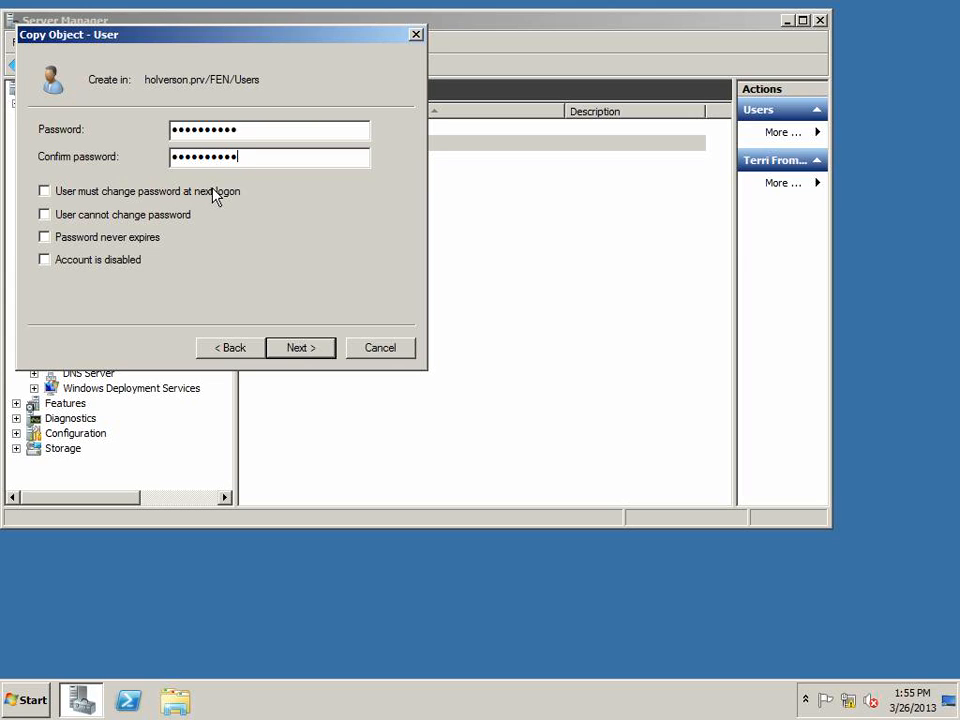
pyautogui.click(320, 348)
pyautogui.click(319, 347)
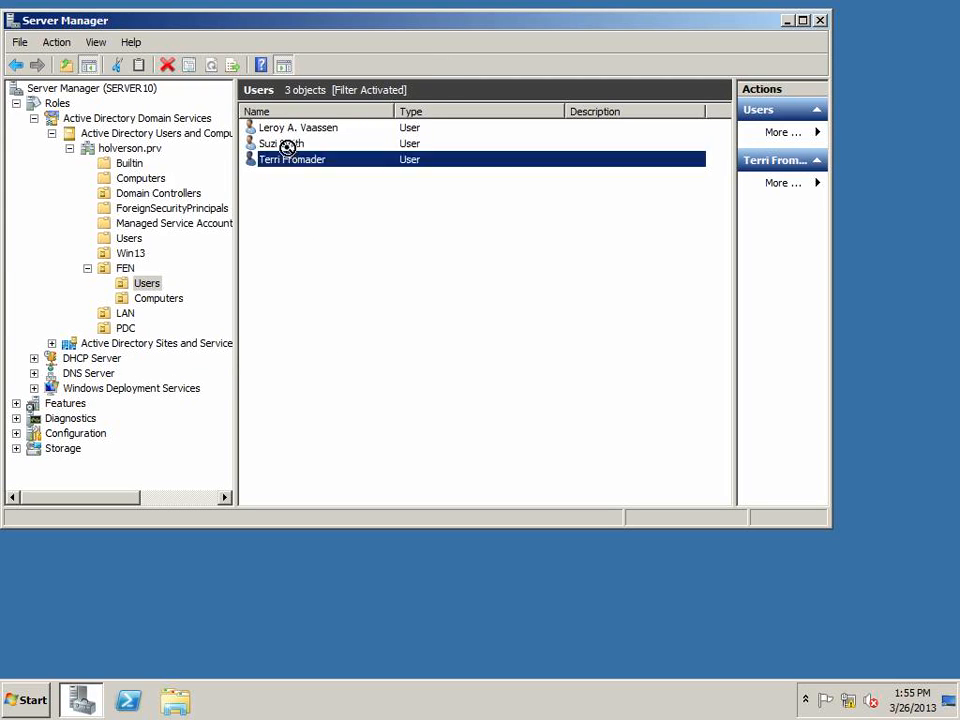
# Open the new user's properties and review its group memberships before closing them
pyautogui.doubleClick(285, 144)
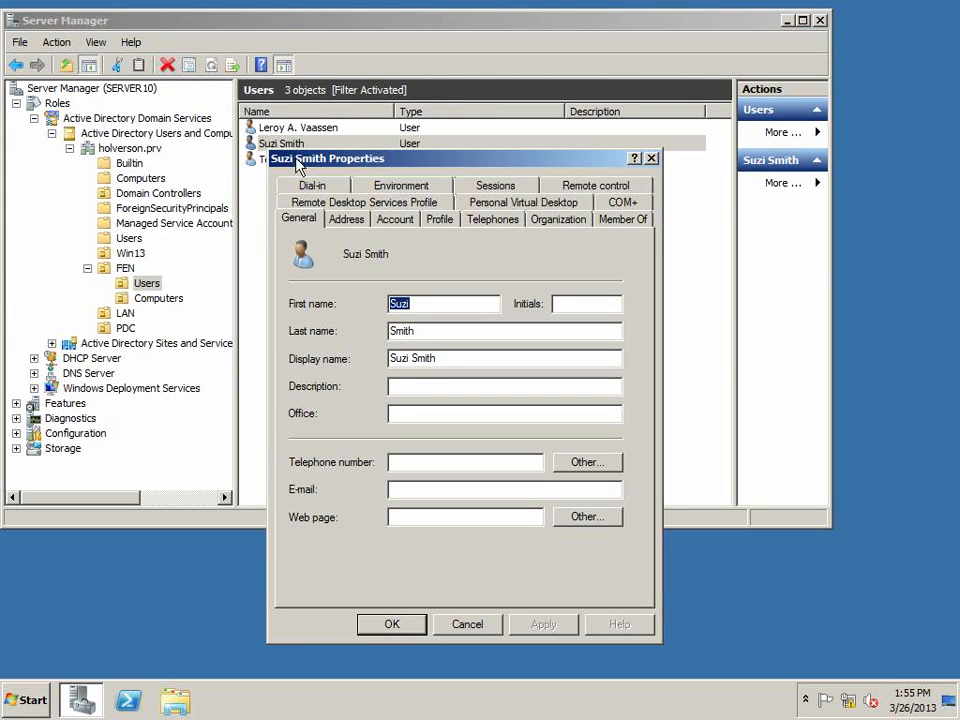
pyautogui.click(612, 220)
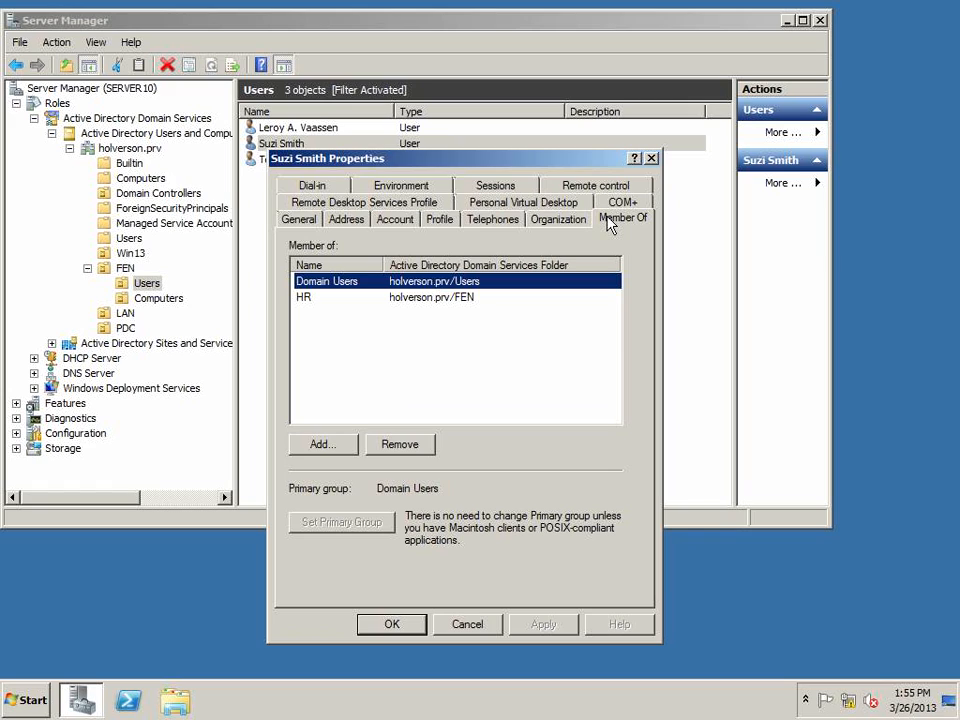
pyautogui.click(356, 300)
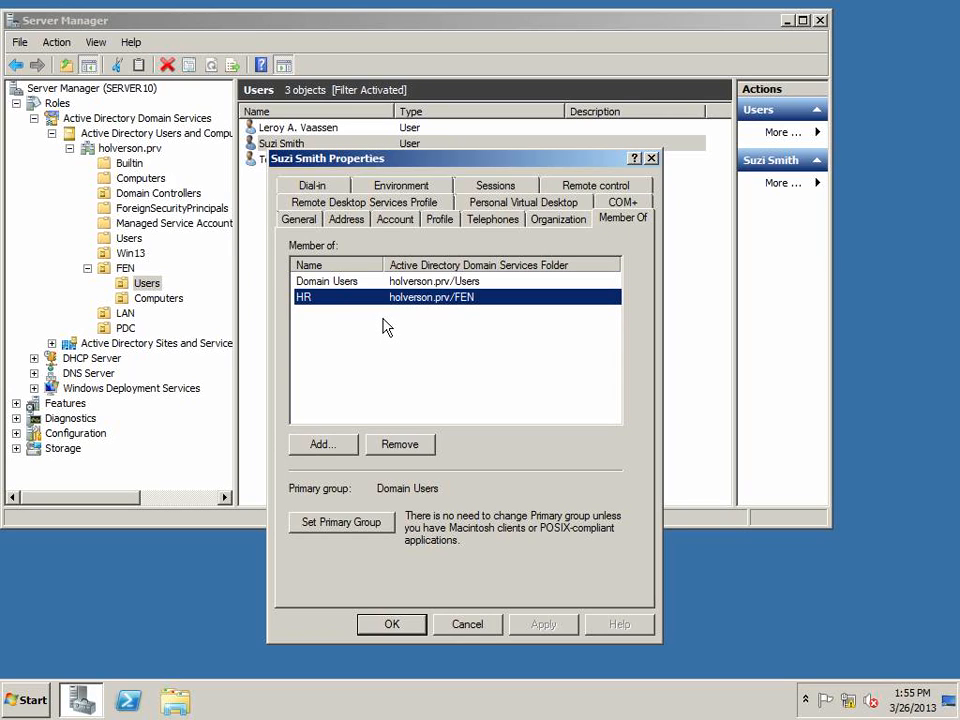
pyautogui.click(388, 626)
# View the computers in FEN's Computers organizational unit
pyautogui.click(323, 204)
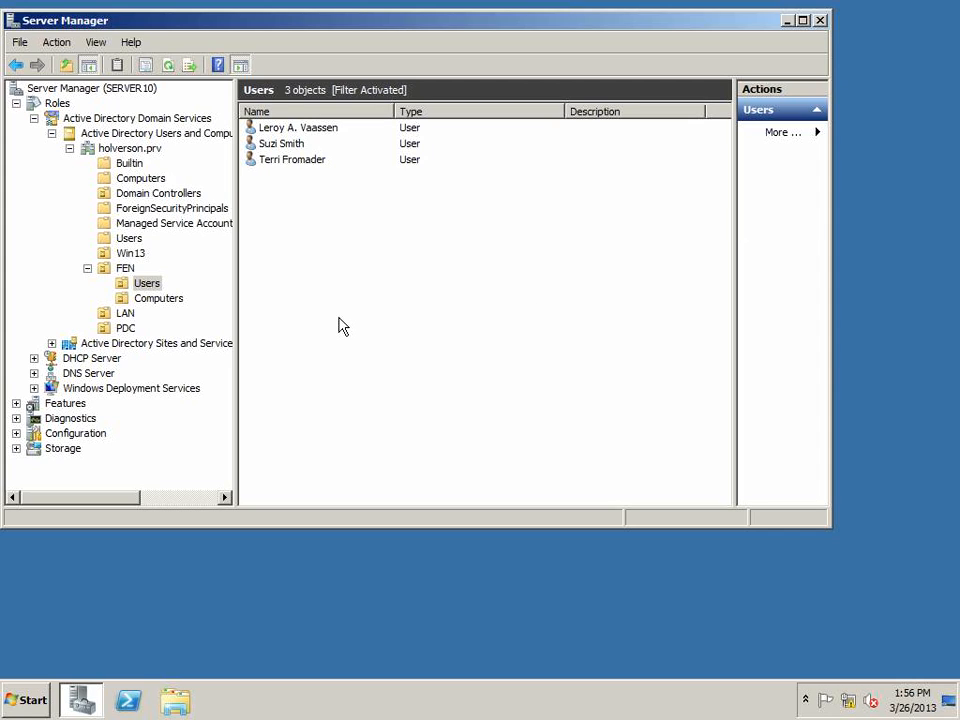
pyautogui.click(172, 300)
pyautogui.click(274, 129)
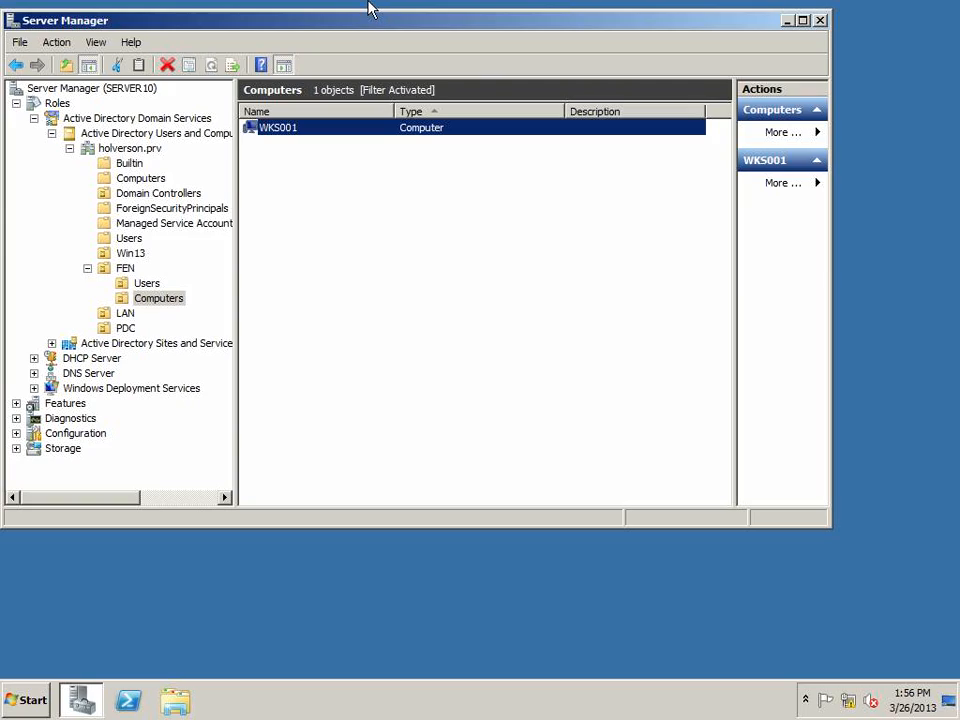
pyautogui.press('ctrl+super+f')
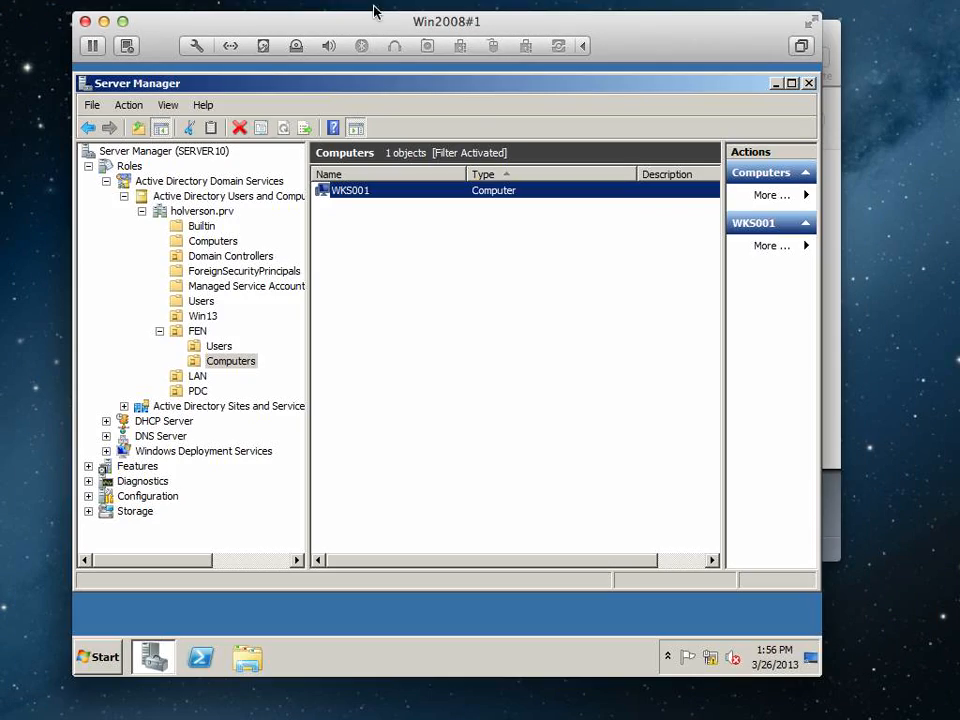